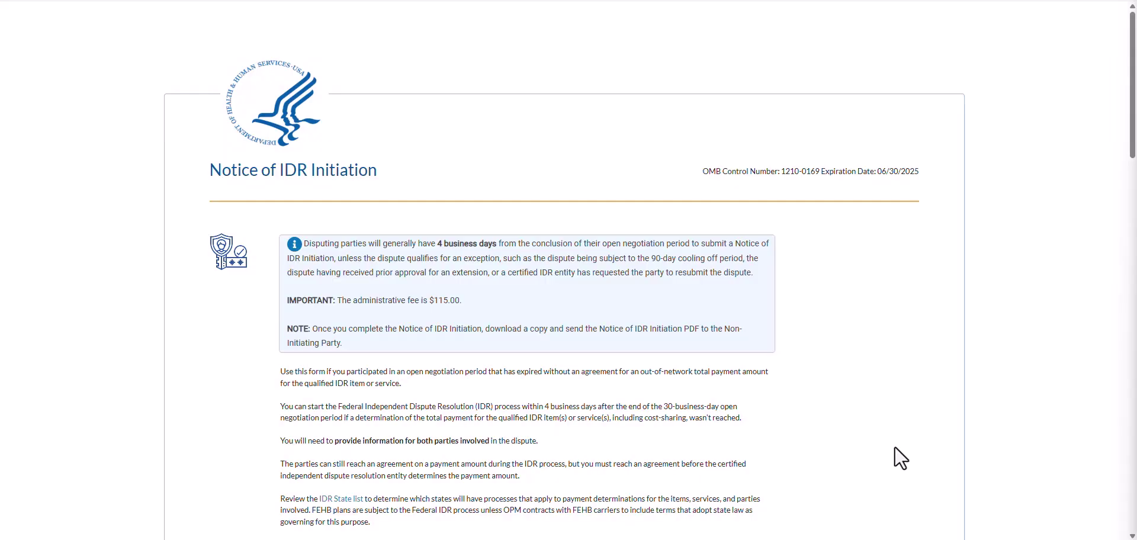
Step: Review the Notice of IDR Initiation instructions, including the required information, session reminder, and initiation process
scroll(895, 449, down, 1)
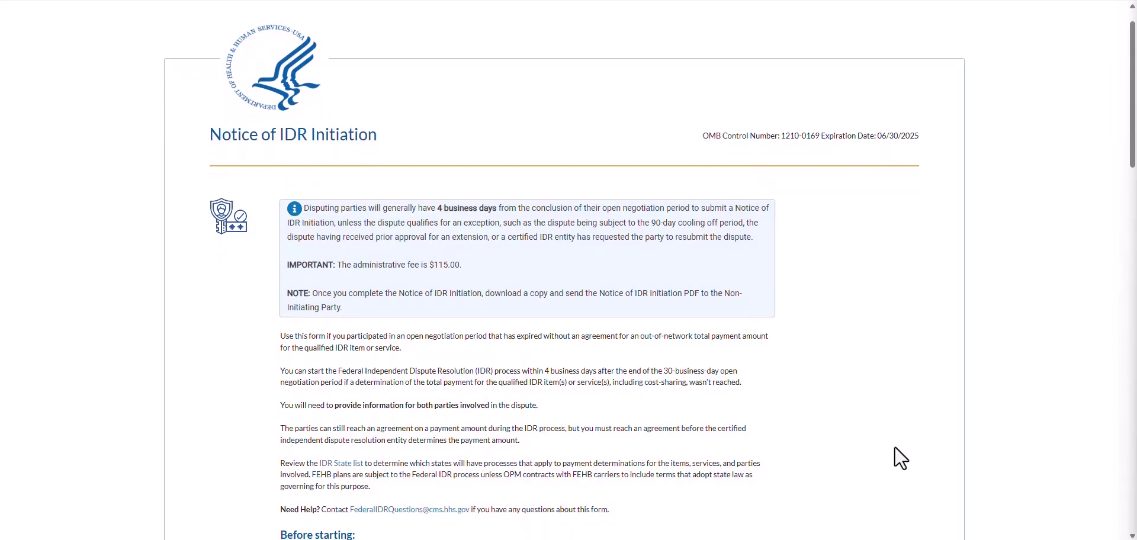
scroll(896, 449, down, 2)
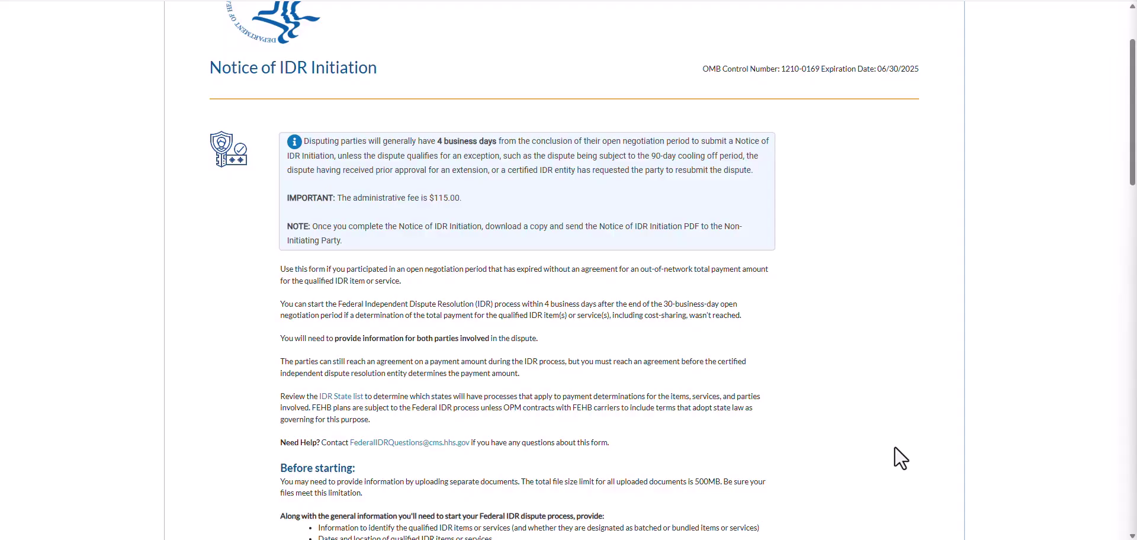
scroll(895, 447, down, 3)
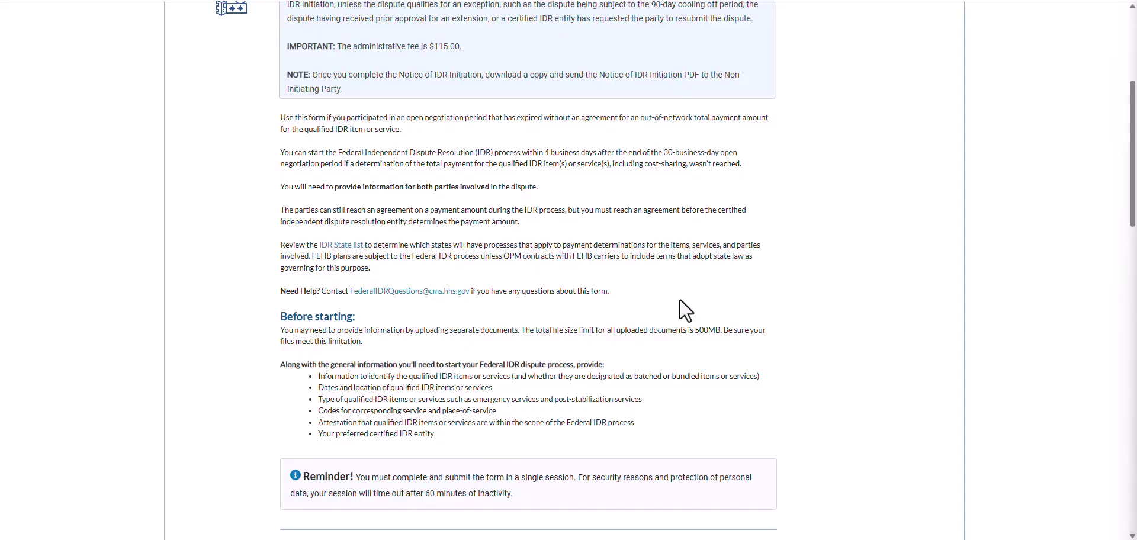
scroll(680, 300, down, 3)
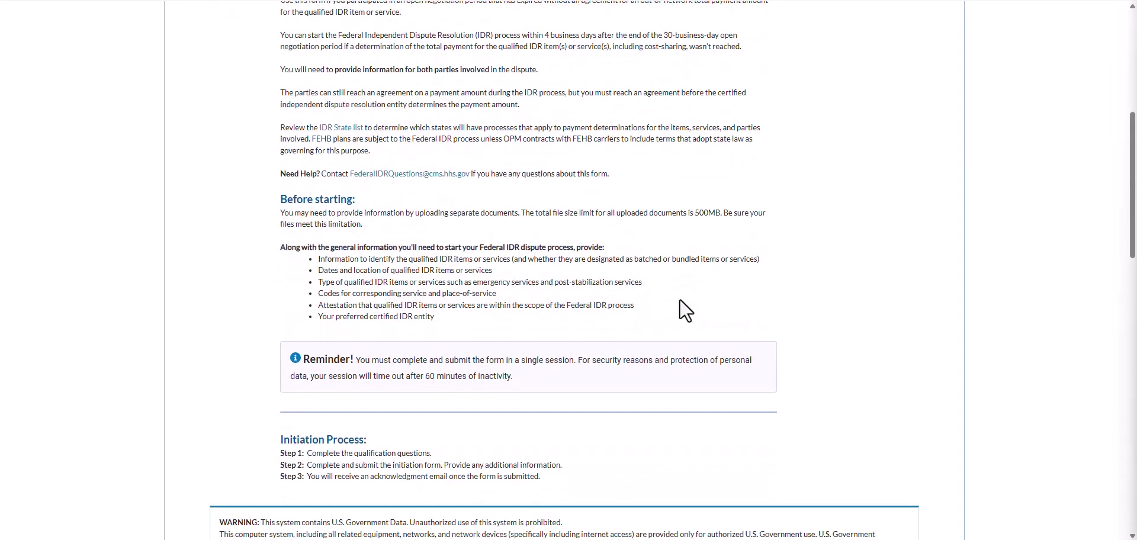
scroll(680, 300, down, 1)
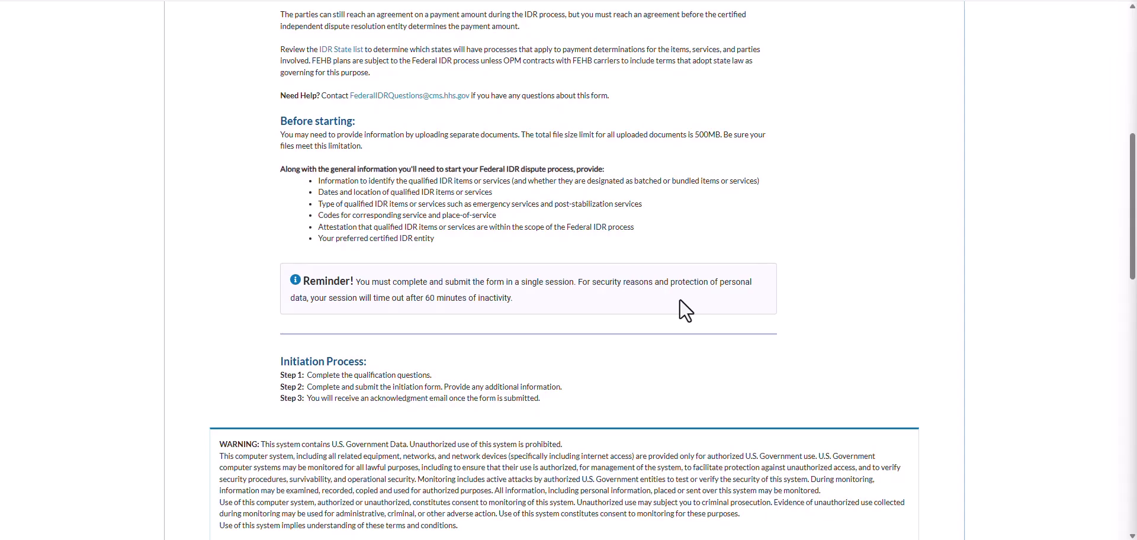
scroll(679, 301, down, 3)
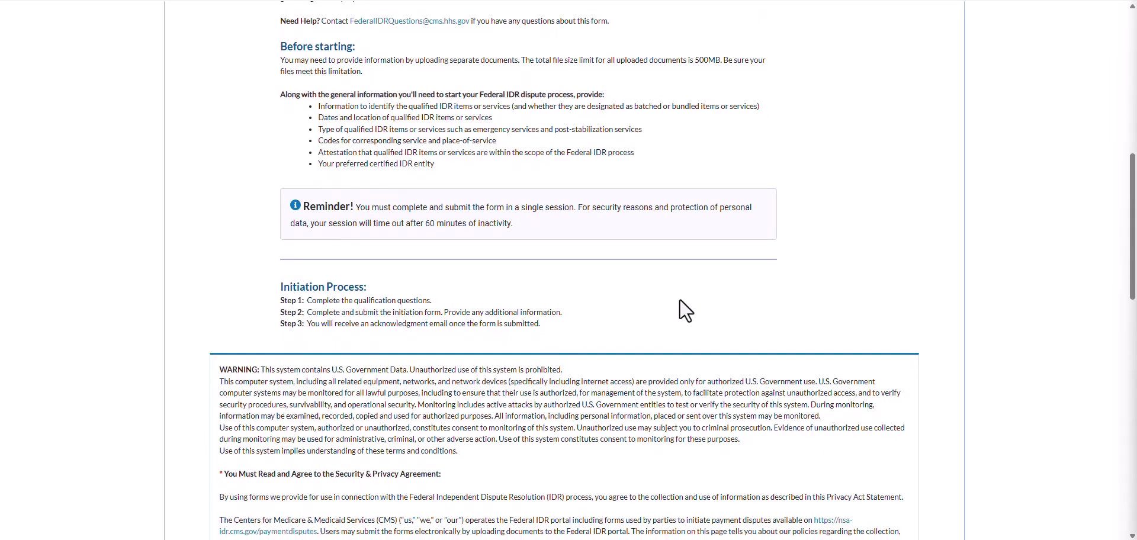
scroll(680, 299, down, 2)
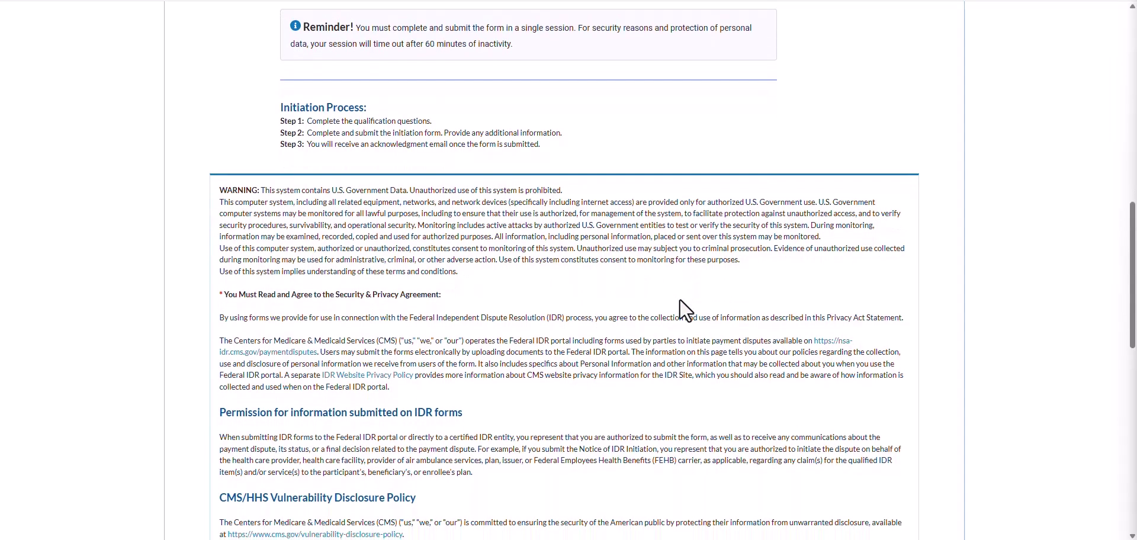
scroll(680, 300, down, 1)
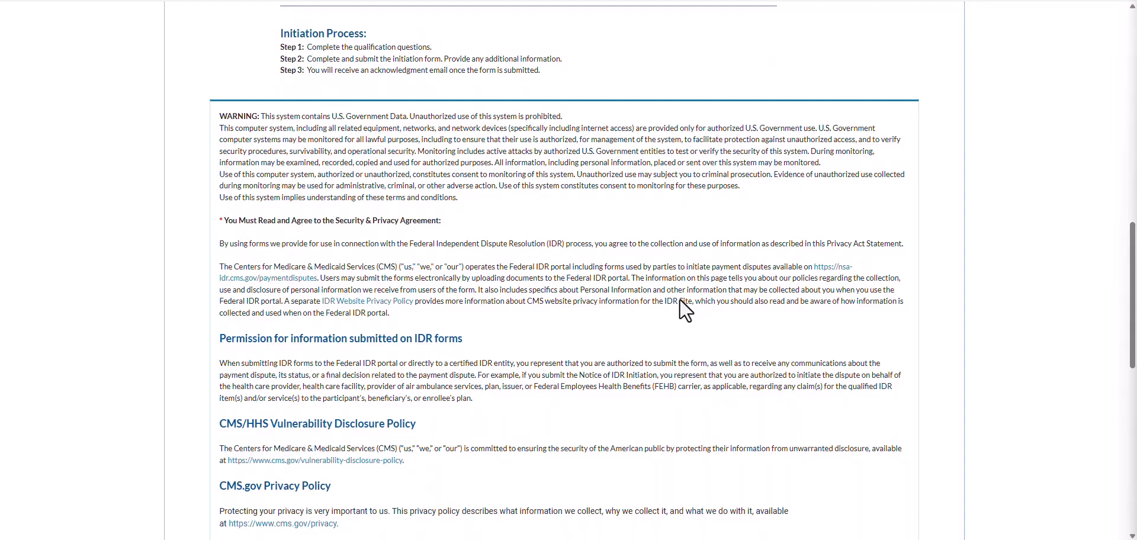
scroll(679, 299, down, 1)
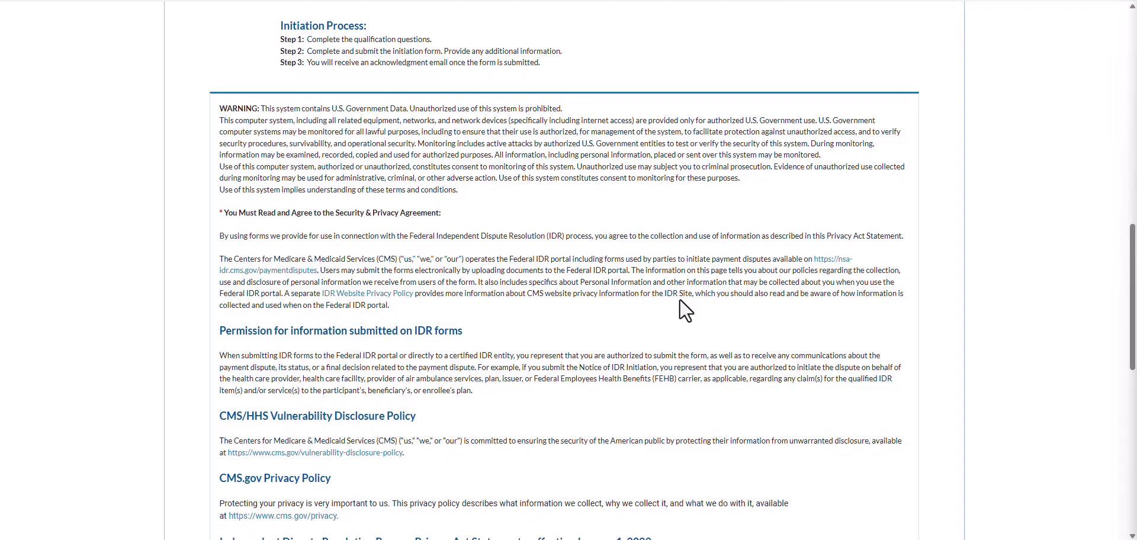
Step: Agree to the terms of the security and privacy agreement and continue to the qualification questions
scroll(680, 300, down, 1)
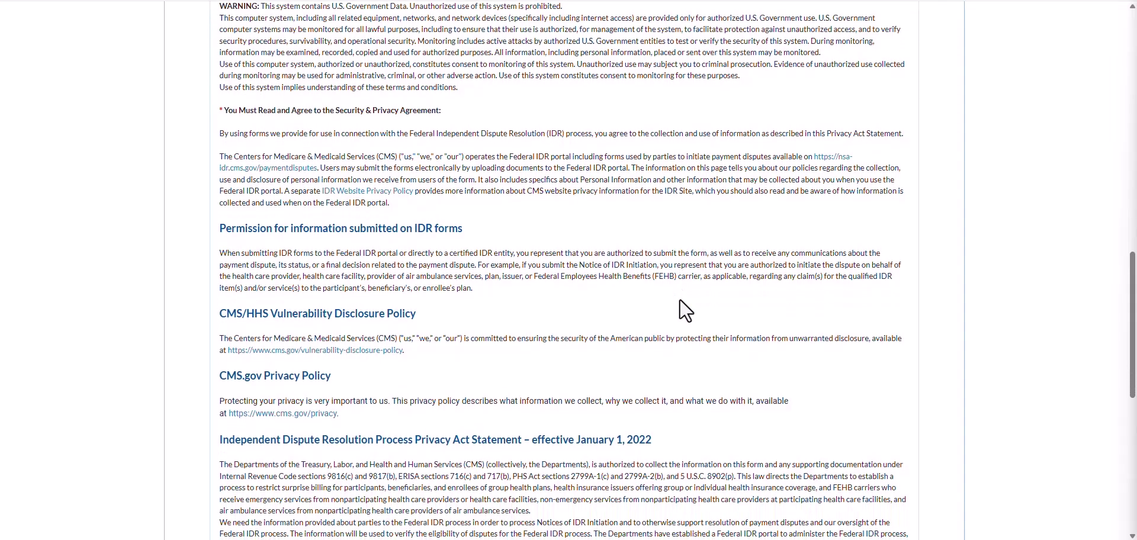
scroll(679, 300, down, 4)
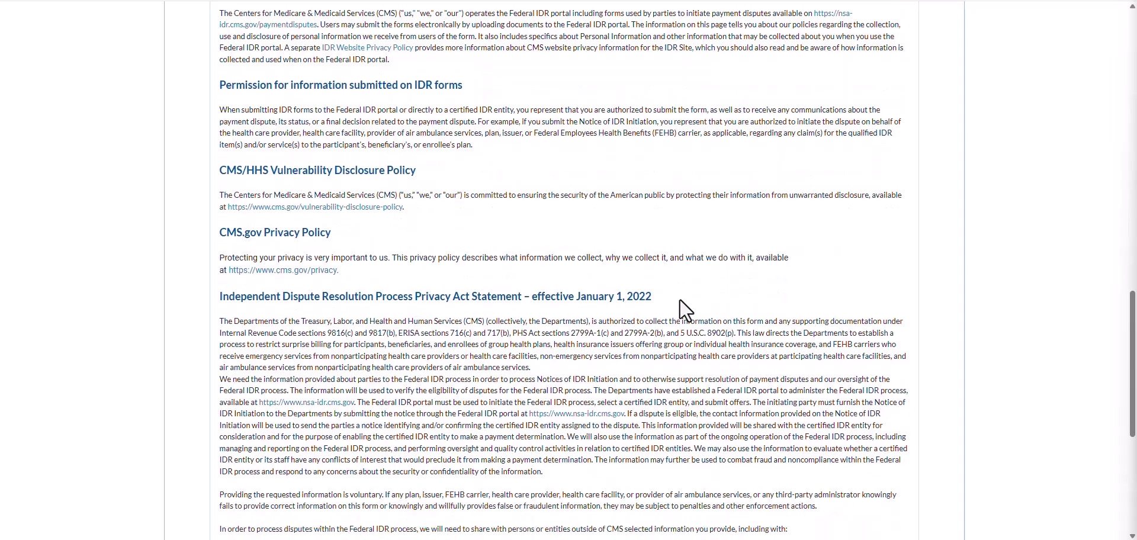
scroll(680, 300, down, 5)
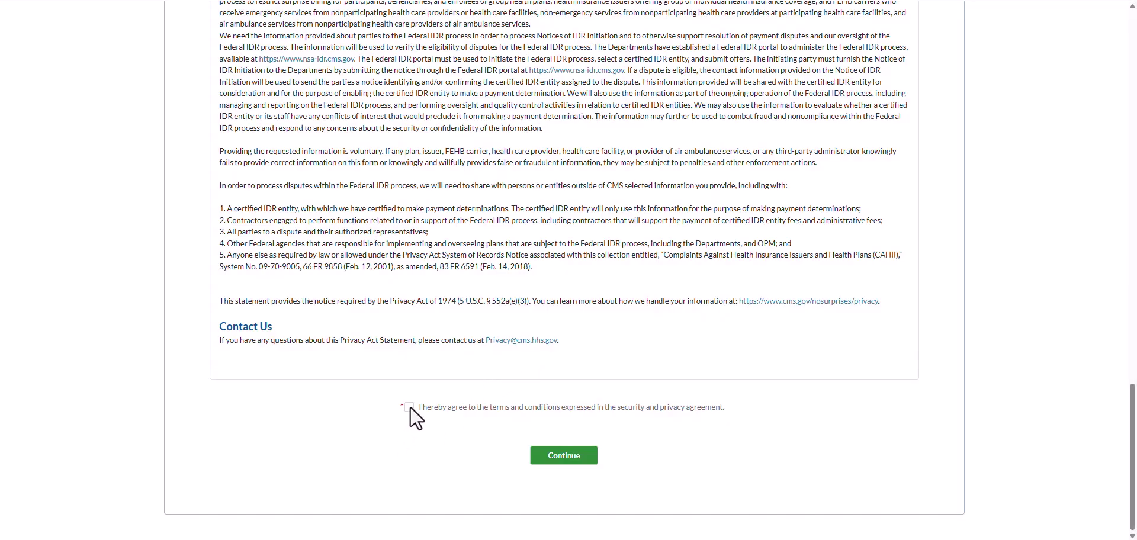
click(554, 456)
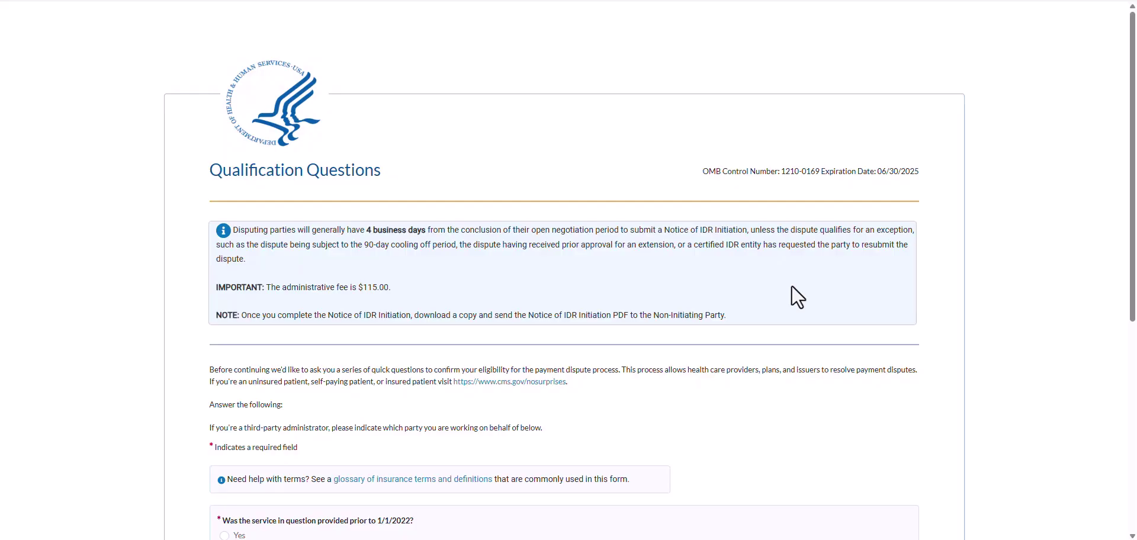
Step: Answer No to whether the service in question was provided prior to 1/1/2022
scroll(787, 318, down, 2)
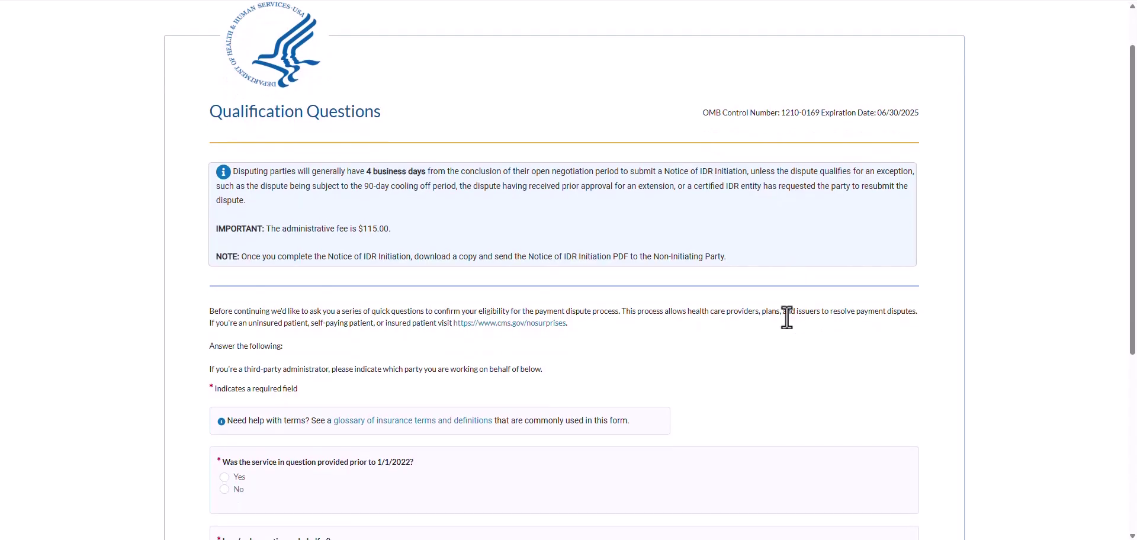
scroll(788, 318, down, 2)
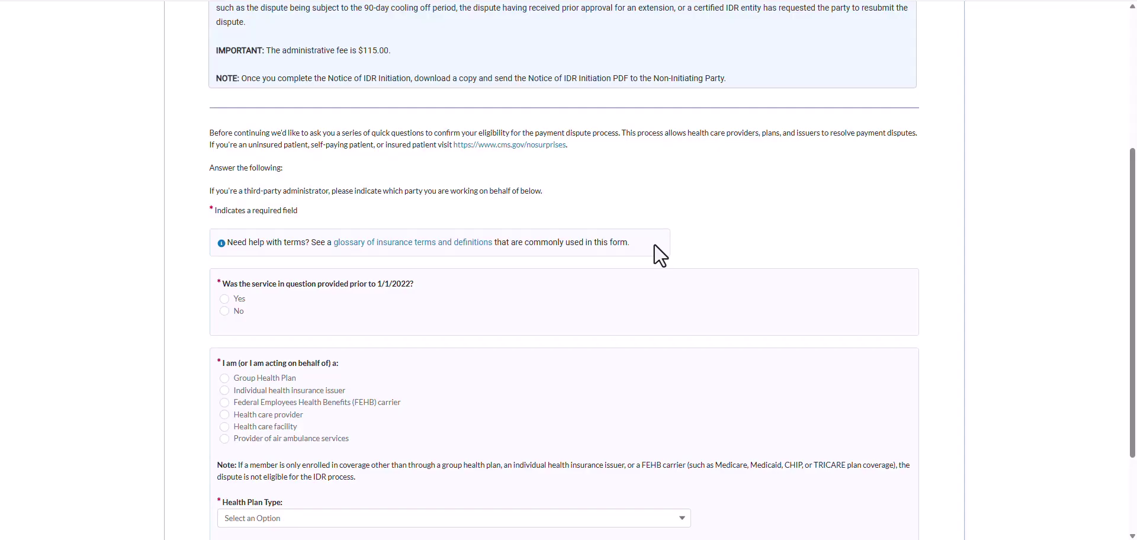
scroll(655, 245, down, 2)
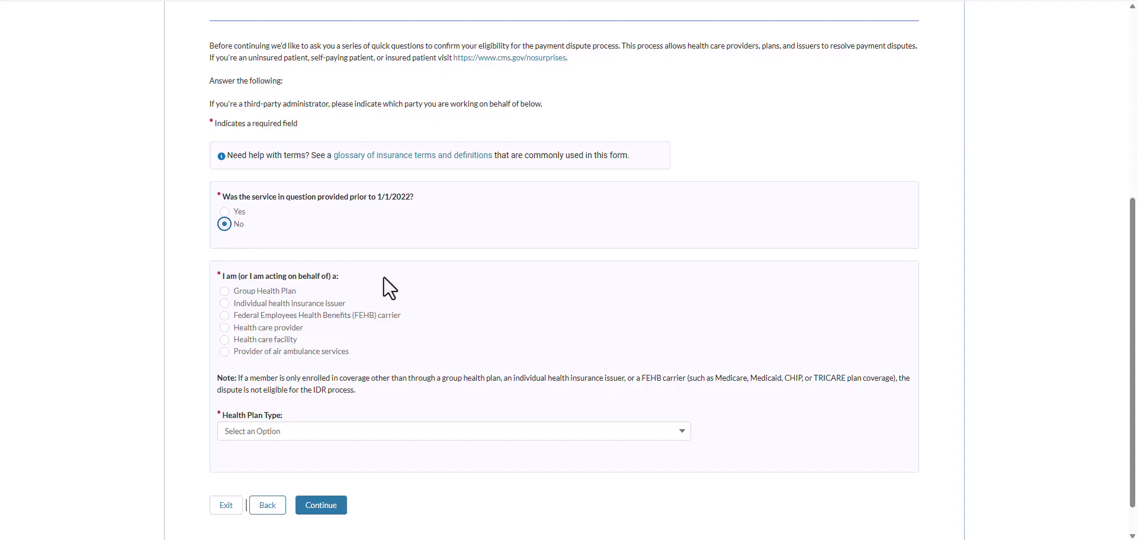
Step: Identify the initiating party as a Health care provider and enter its nine-digit Tax ID
scroll(389, 289, down, 1)
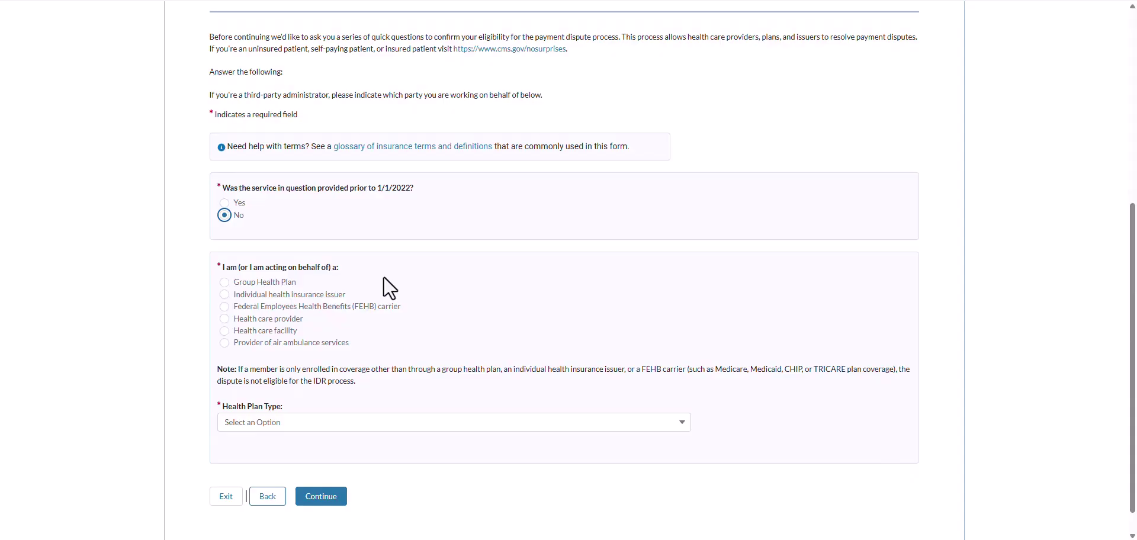
click(258, 320)
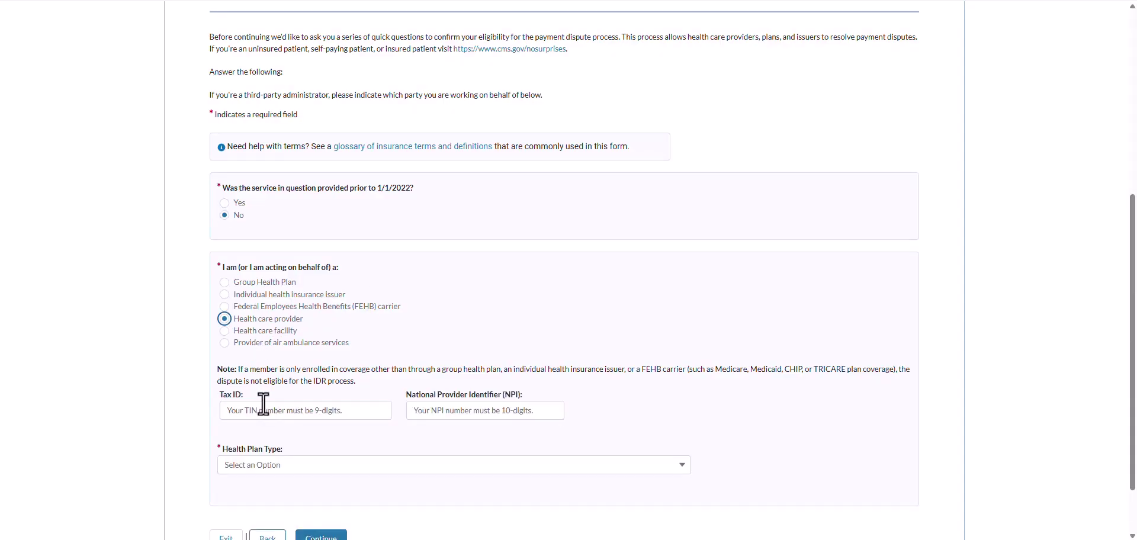
click(263, 409)
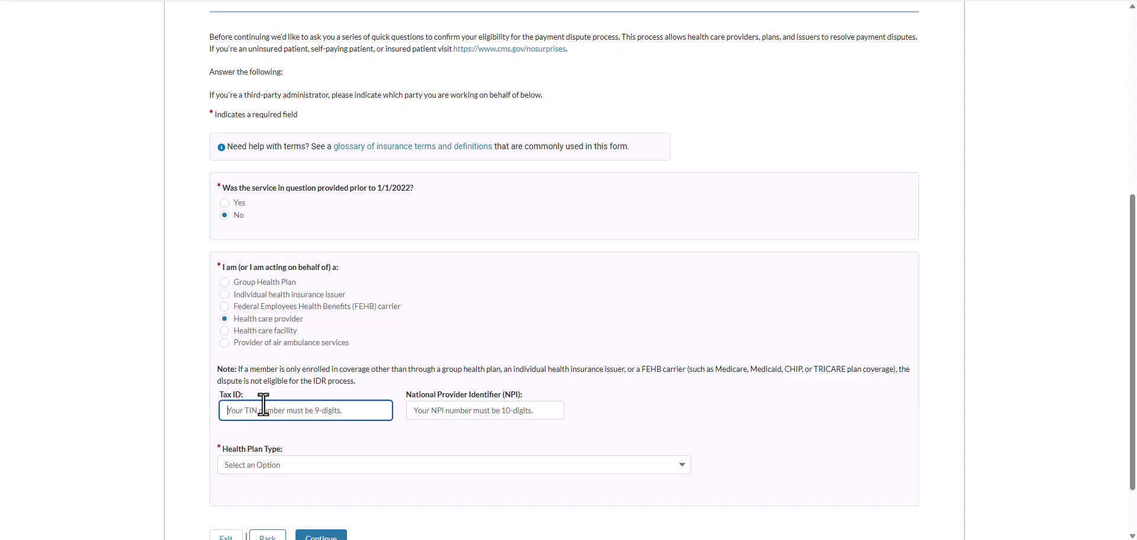
text(123456789)
Step: Set the health plan type to Non-federal governmental plan and continue to the next set of qualification questions
scroll(225, 437, down, 1)
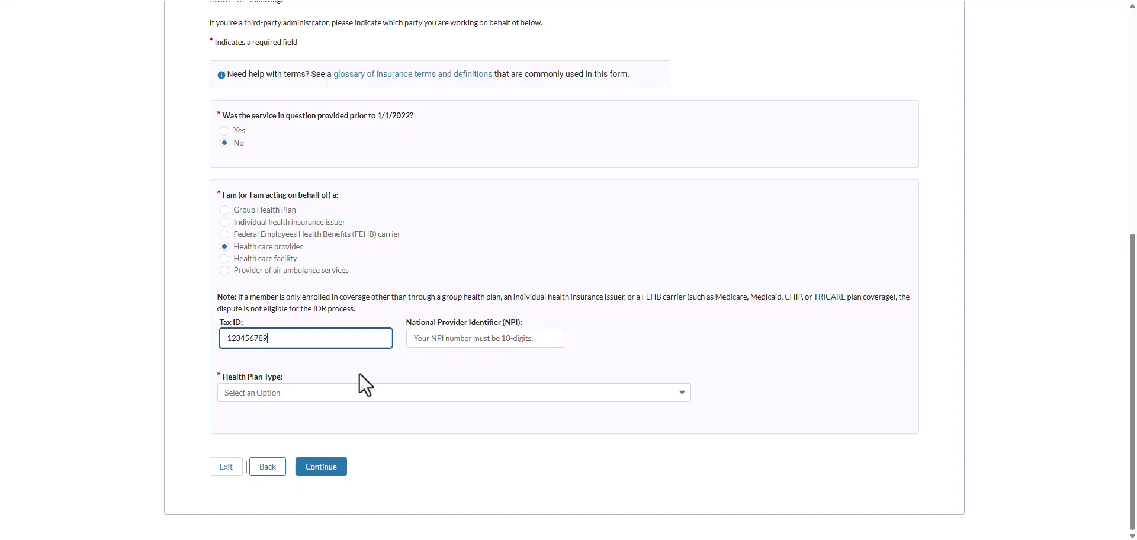
click(394, 396)
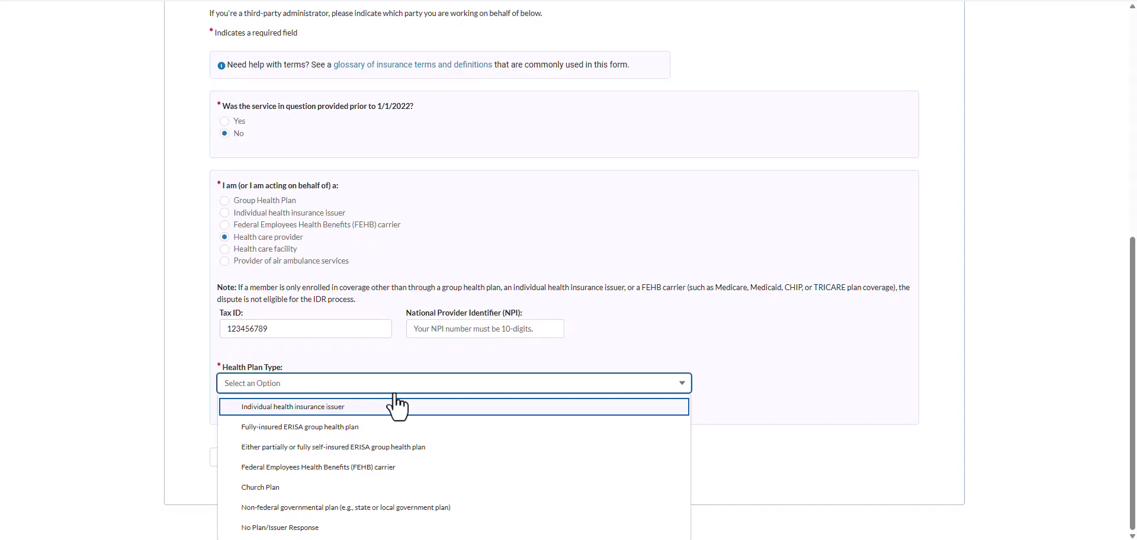
click(386, 508)
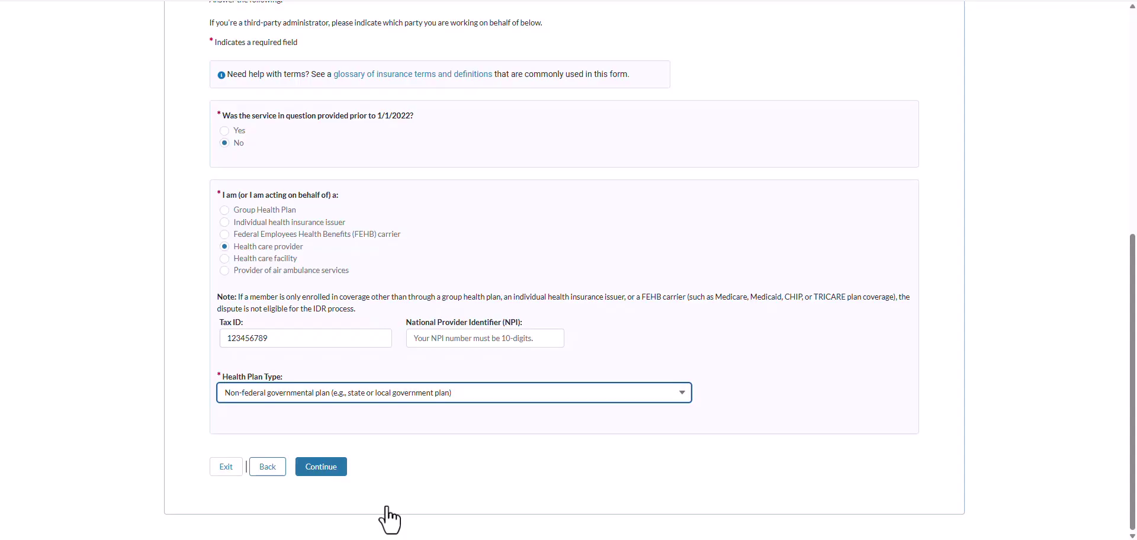
click(313, 473)
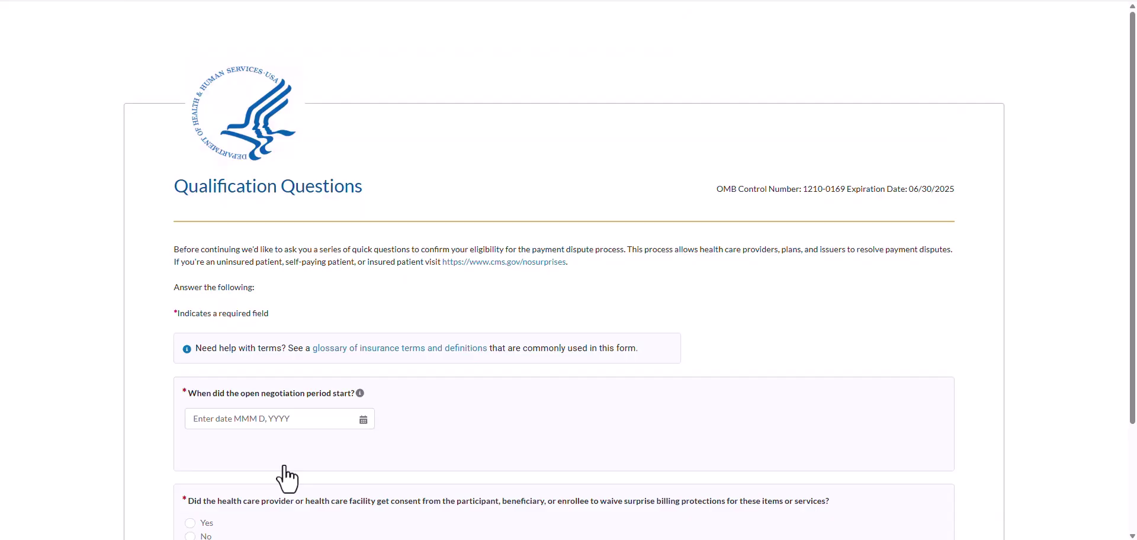
Step: Set the open negotiation period start date to Apr 25, 2025
scroll(287, 478, down, 2)
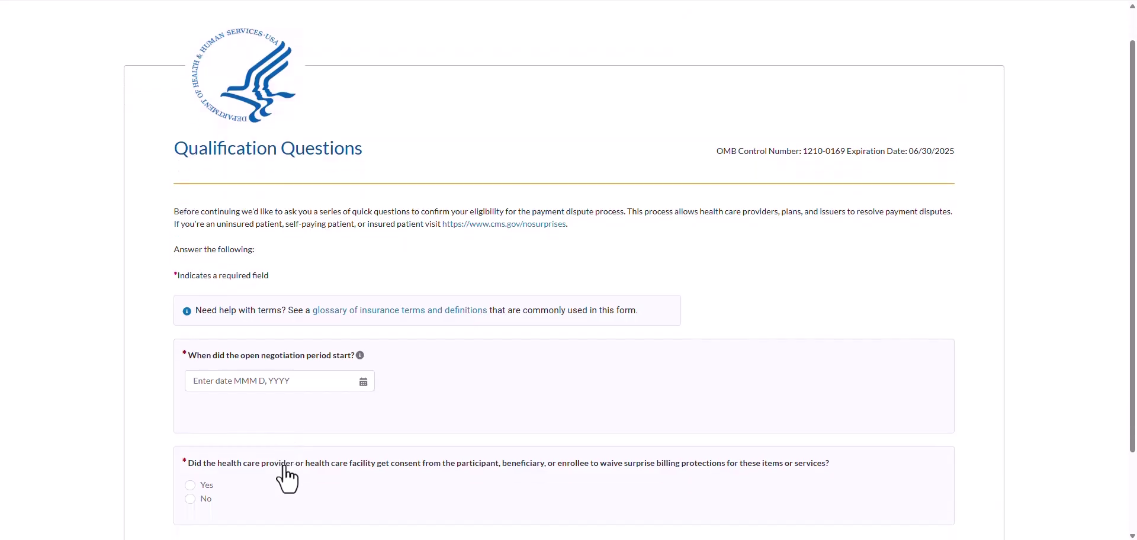
scroll(288, 478, down, 1)
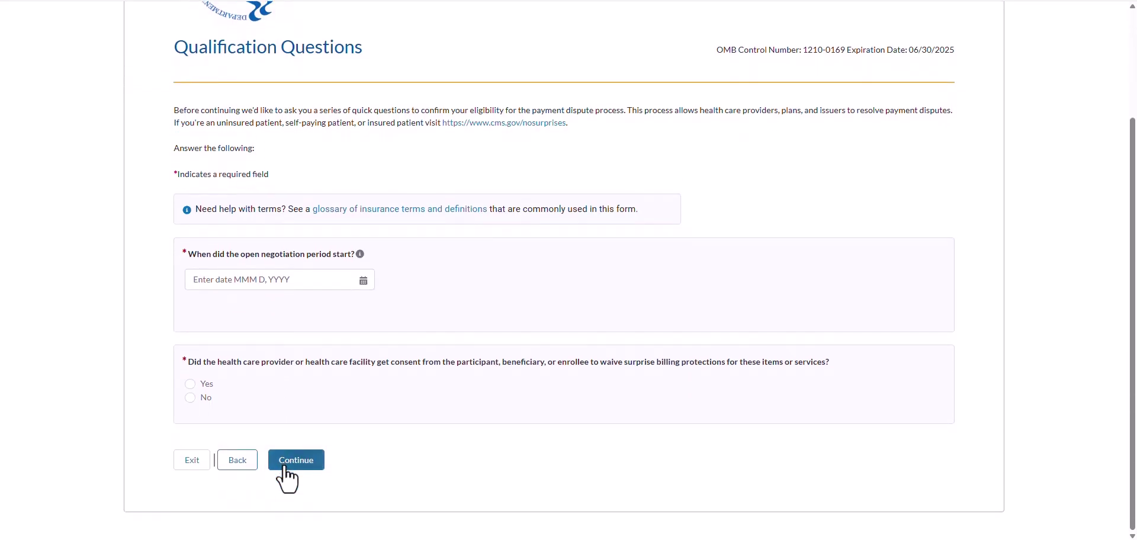
click(362, 280)
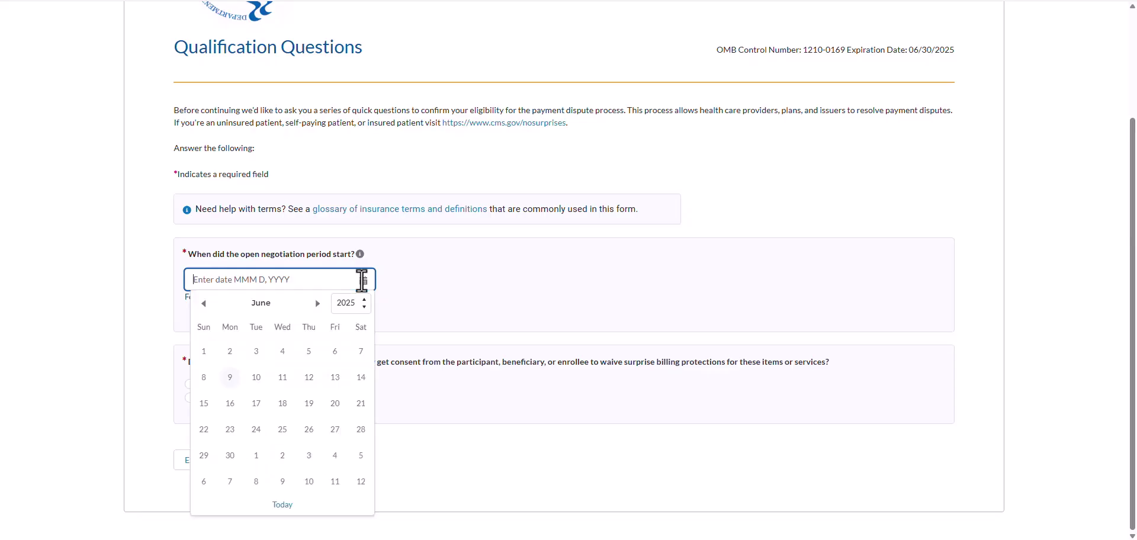
click(204, 304)
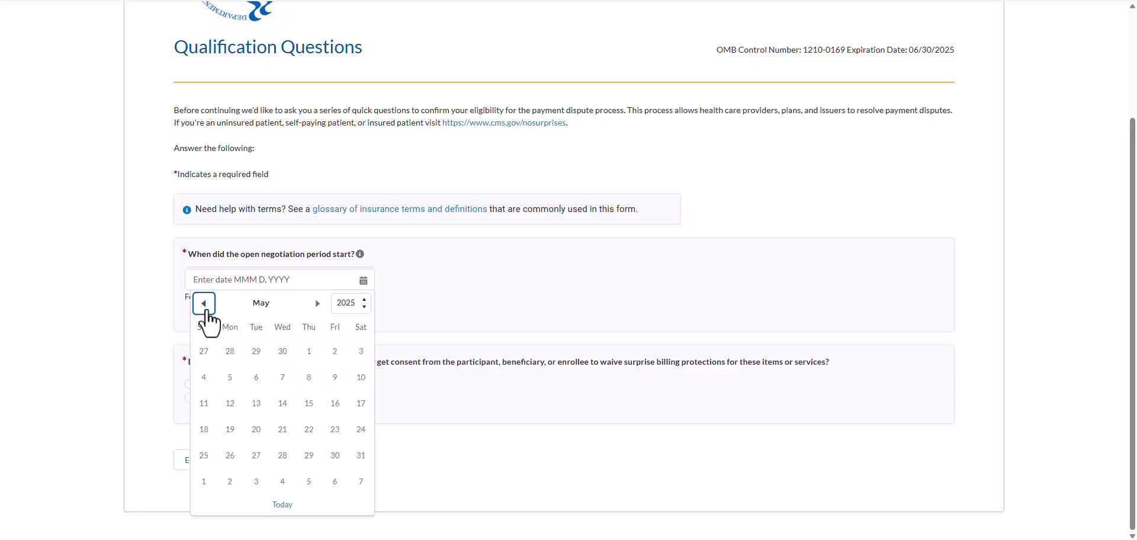
click(204, 304)
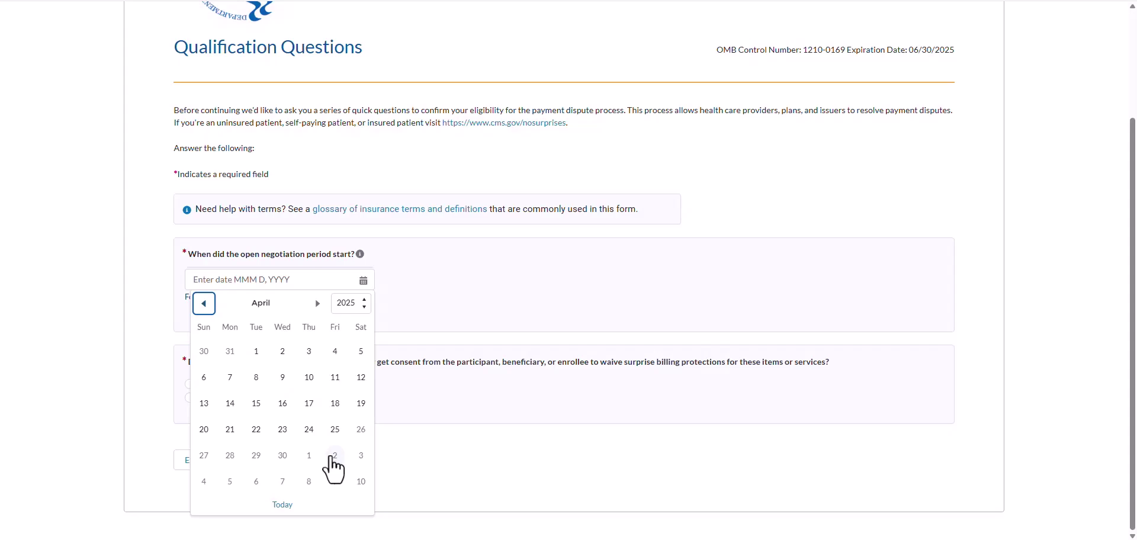
click(331, 439)
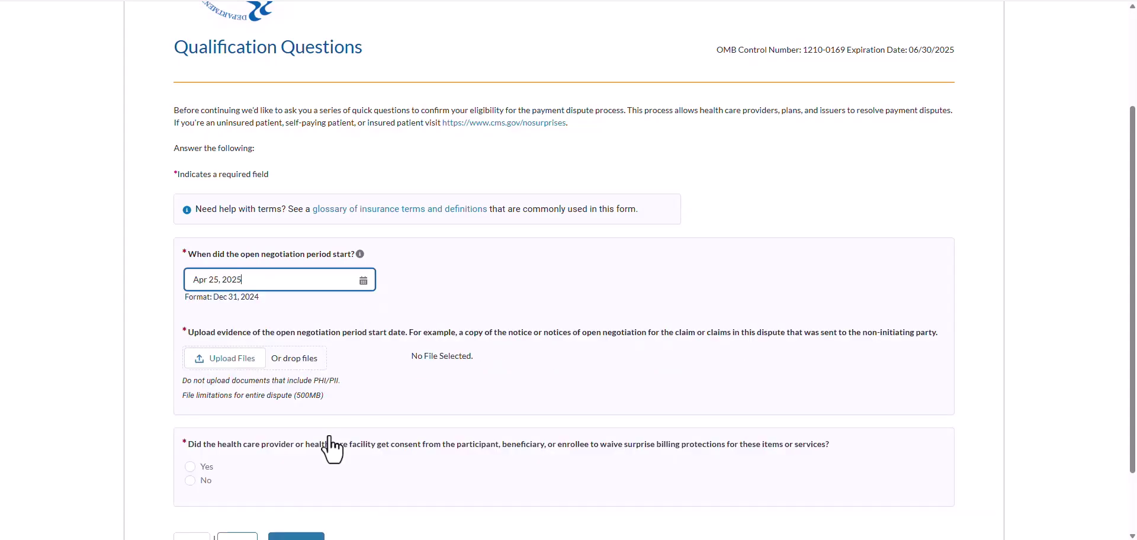
Step: Upload Test File 1.docx as evidence of the open negotiation period start date
scroll(289, 498, down, 2)
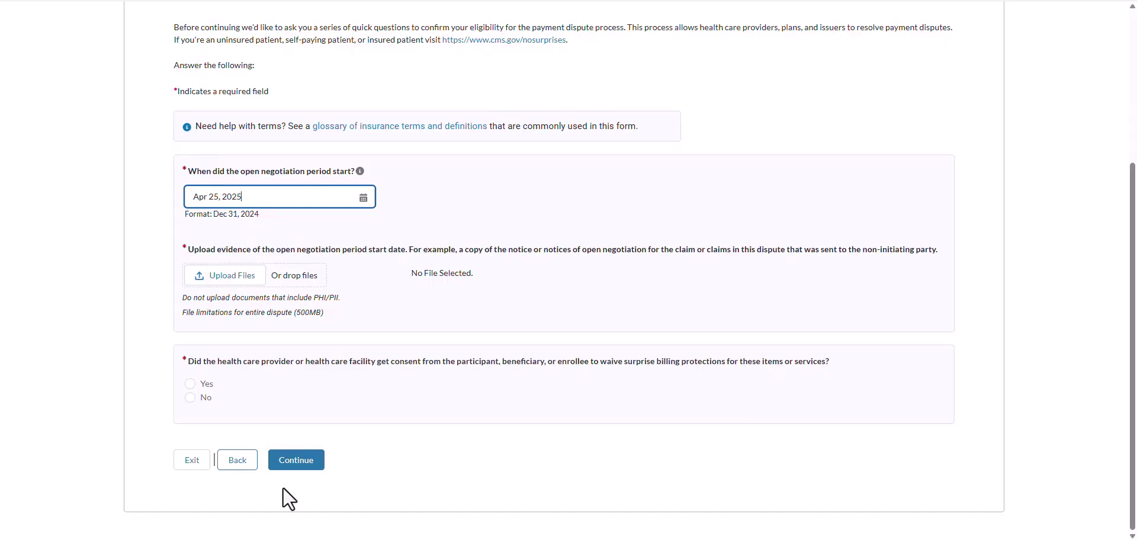
click(226, 282)
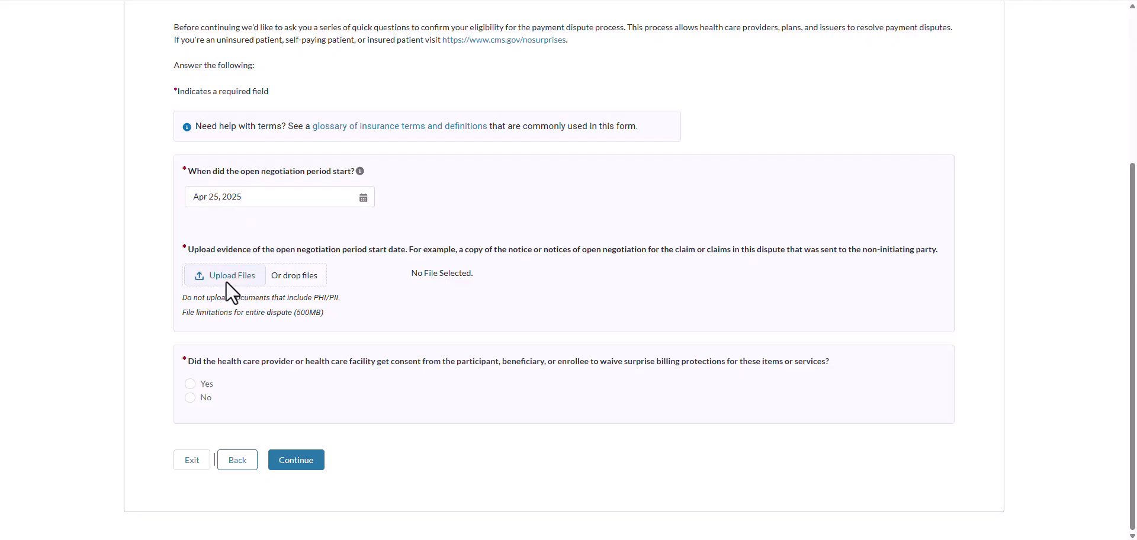
click(833, 285)
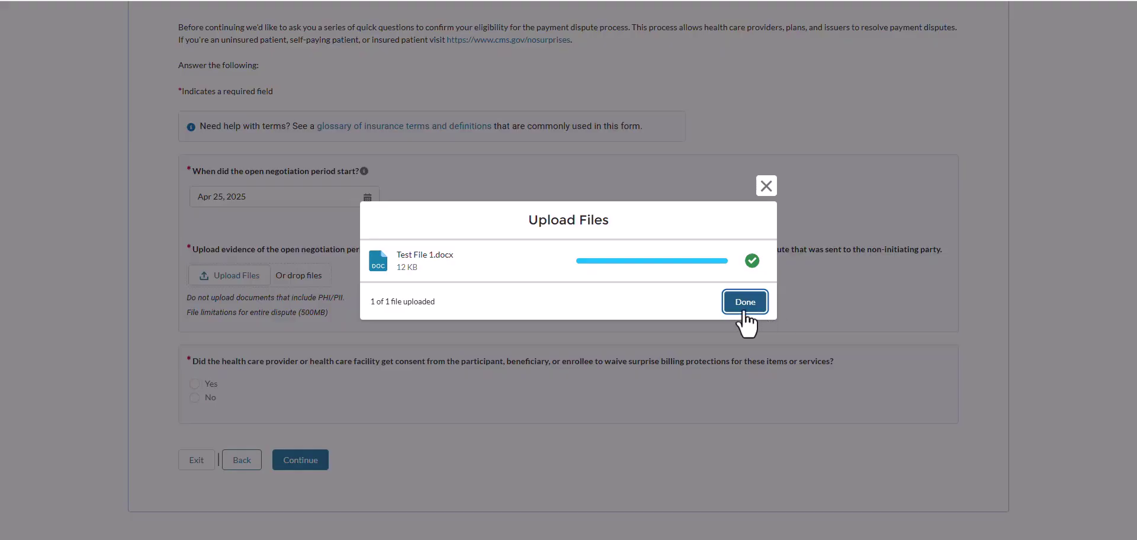
click(745, 302)
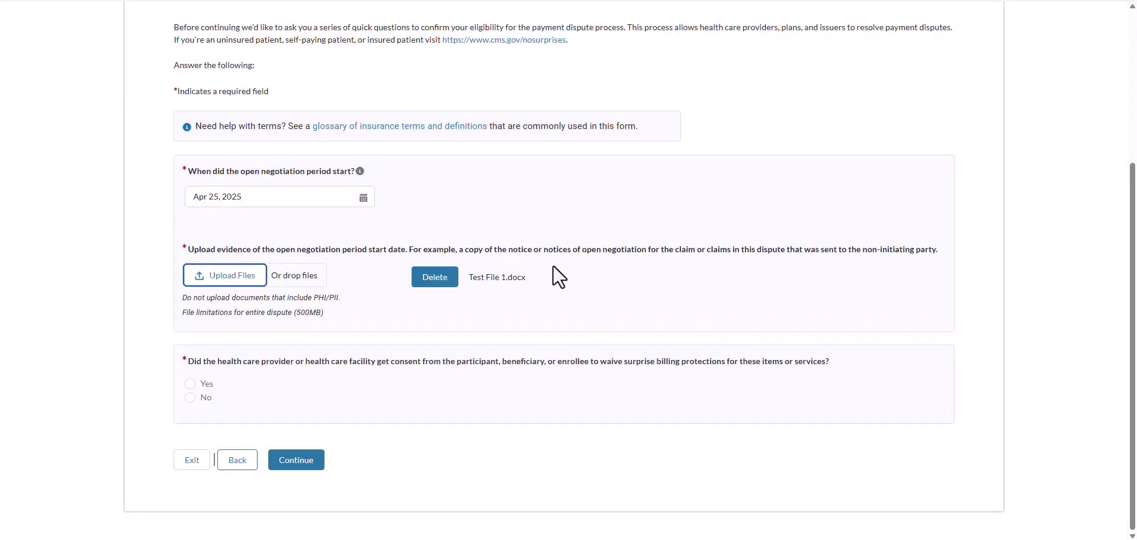
Step: Change the open negotiation period start date to Apr 4, 2025
click(359, 199)
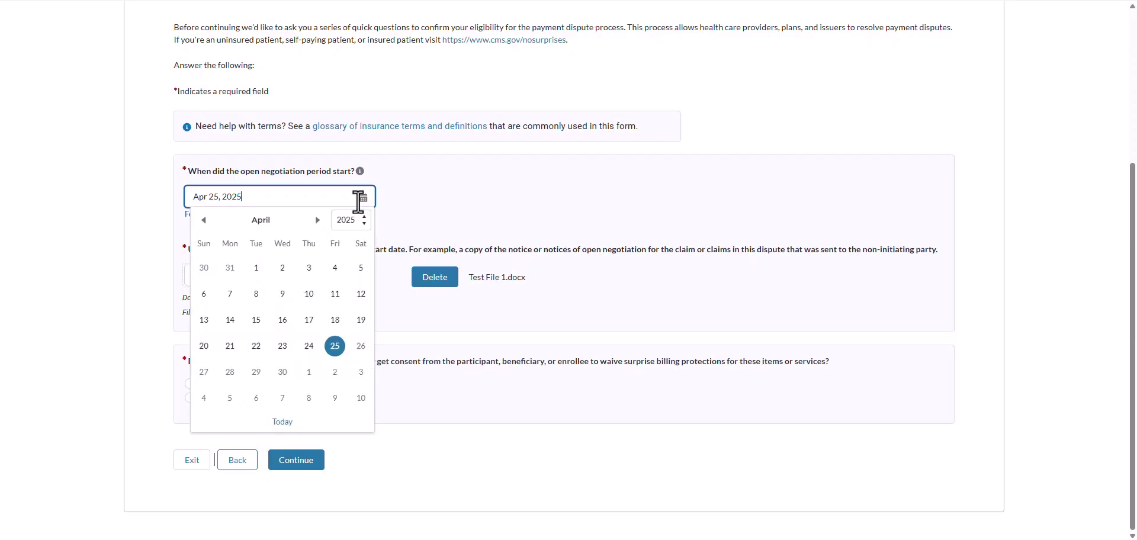
click(335, 267)
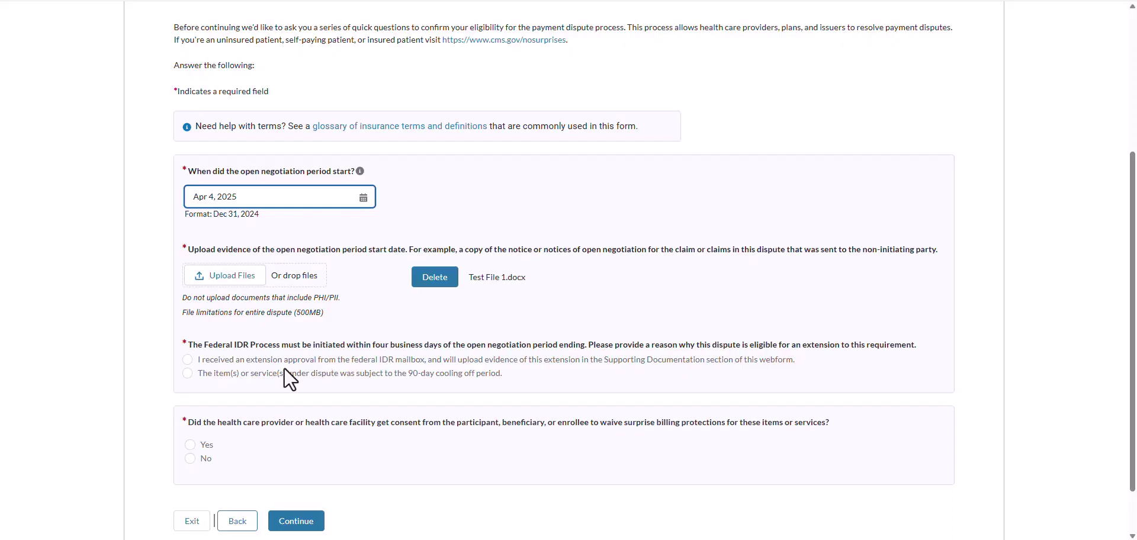
Step: Choose the federal IDR mailbox extension approval as the extension reason, and switch the reason to the 90-day cooling off period
click(188, 360)
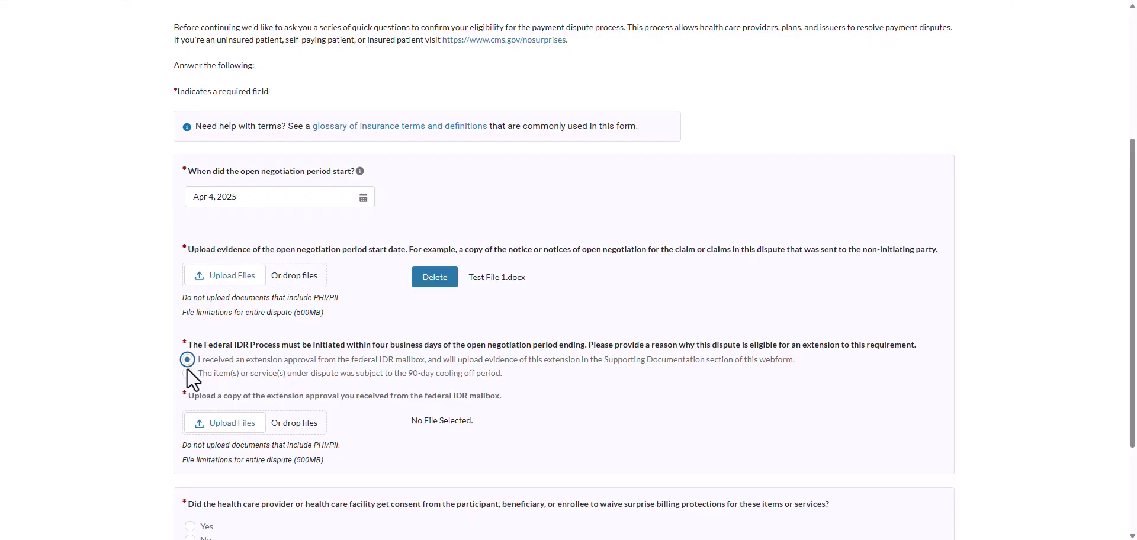
click(187, 372)
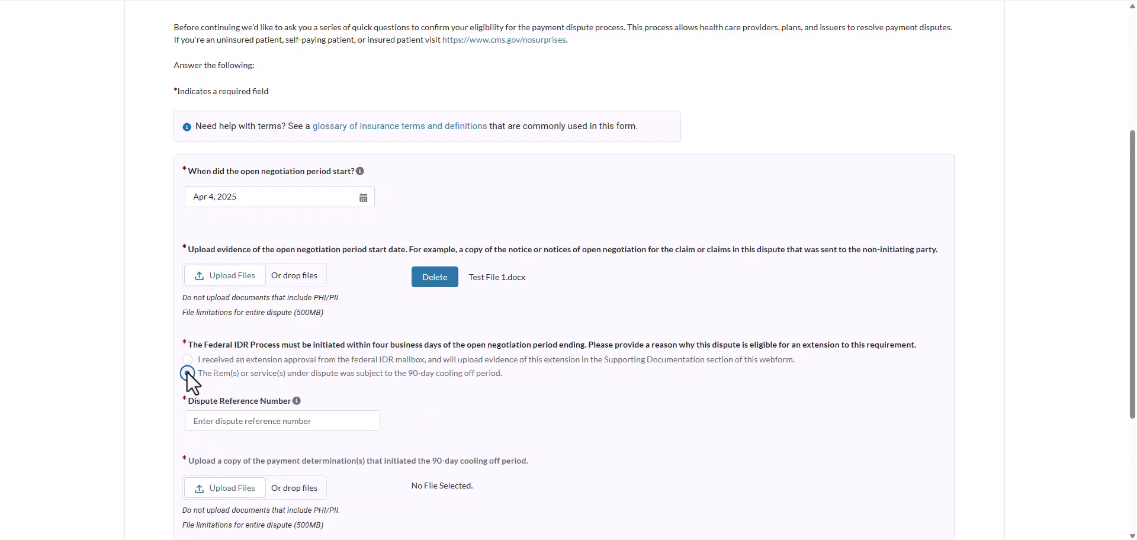
scroll(187, 372, down, 2)
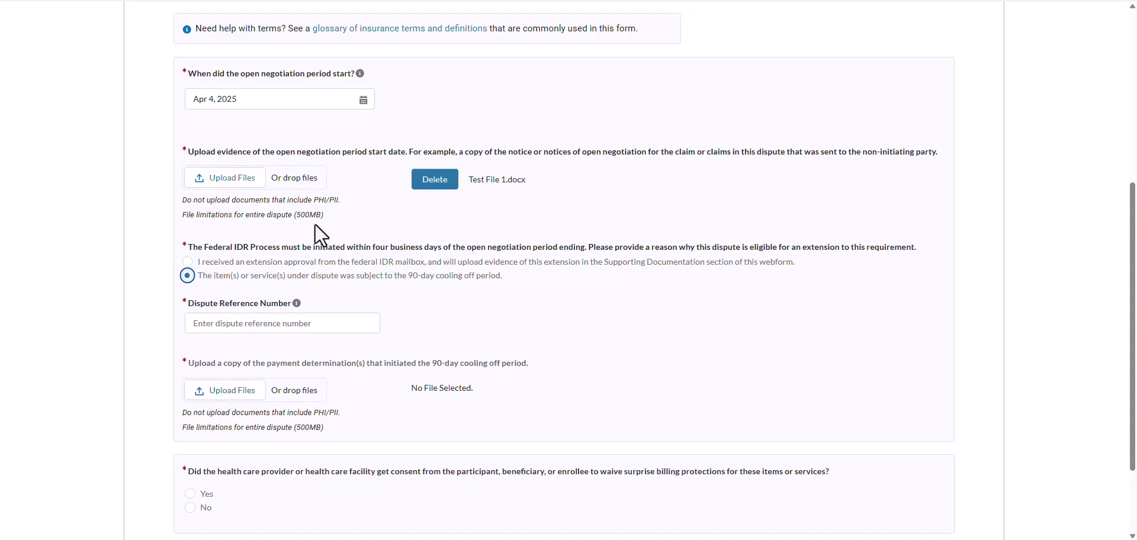
Step: Set the open negotiation period start date to Apr 25, 2025, answer No to the surprise billing waiver consent question, and continue
click(362, 104)
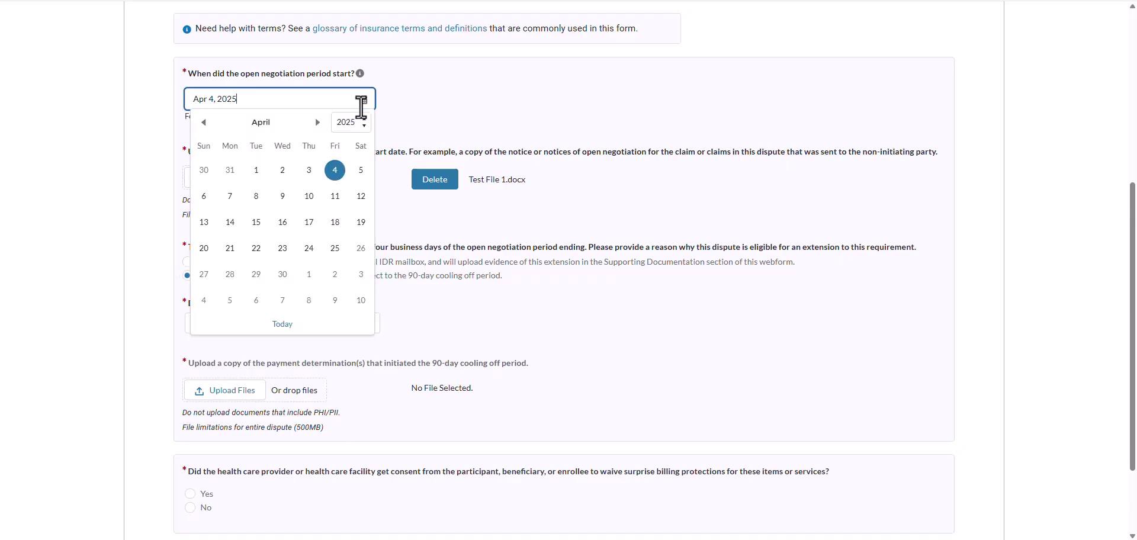
click(326, 248)
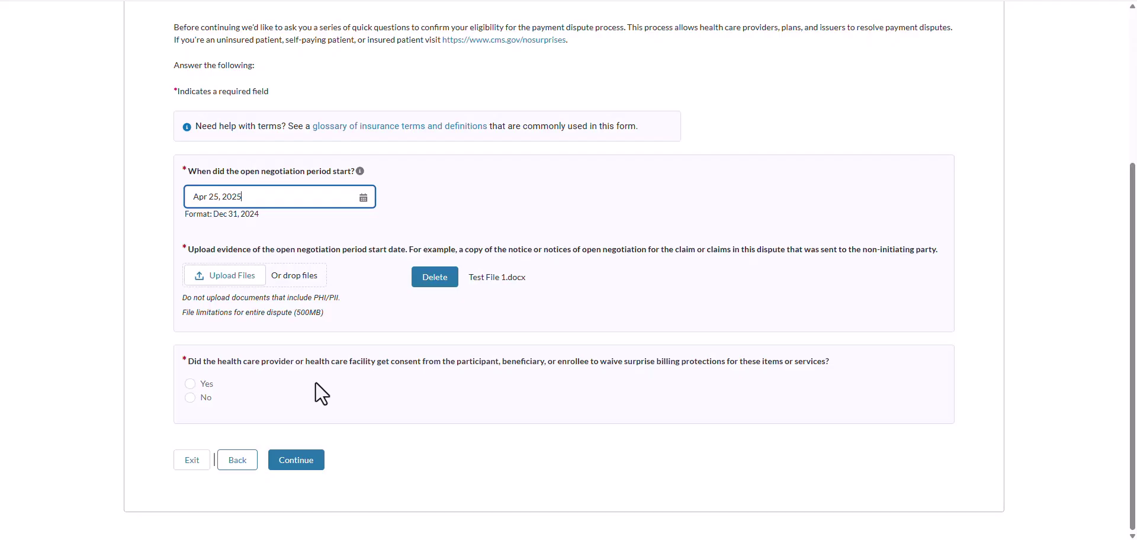
click(190, 400)
click(290, 462)
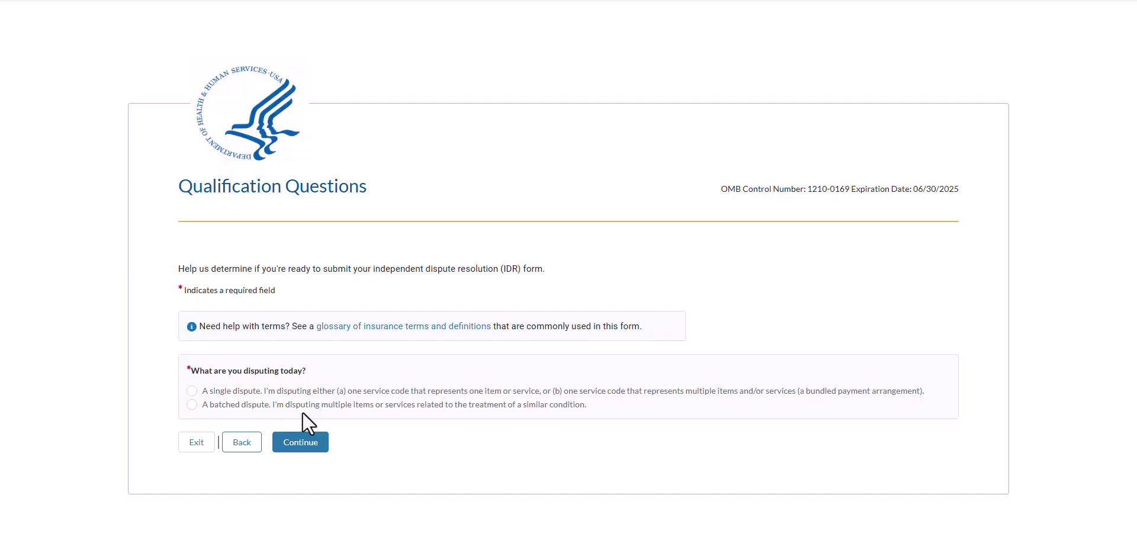
Step: Choose a single dispute as what is being disputed, and switch the choice to a batched dispute
click(192, 391)
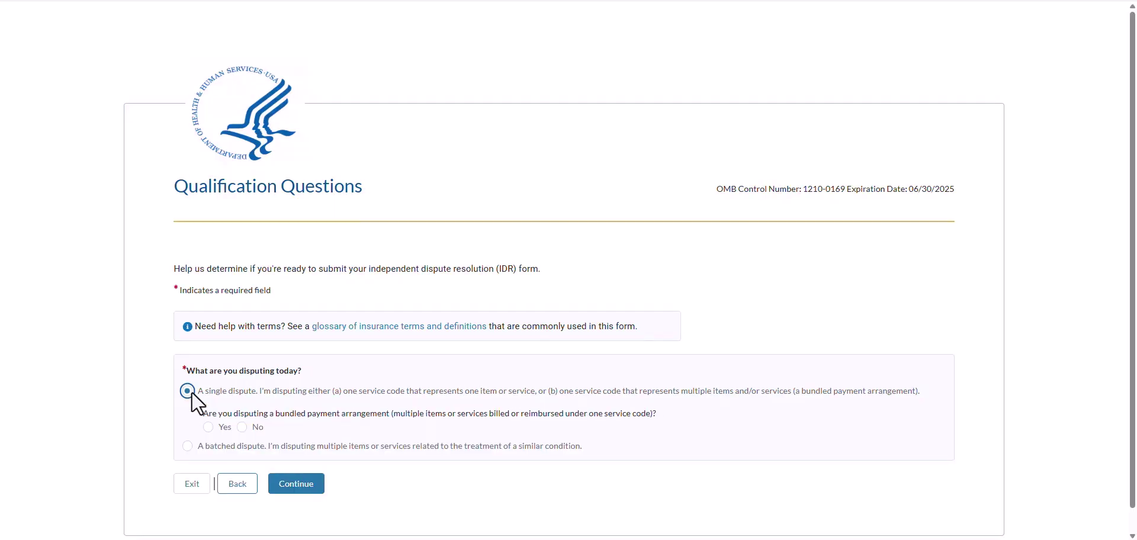
click(187, 445)
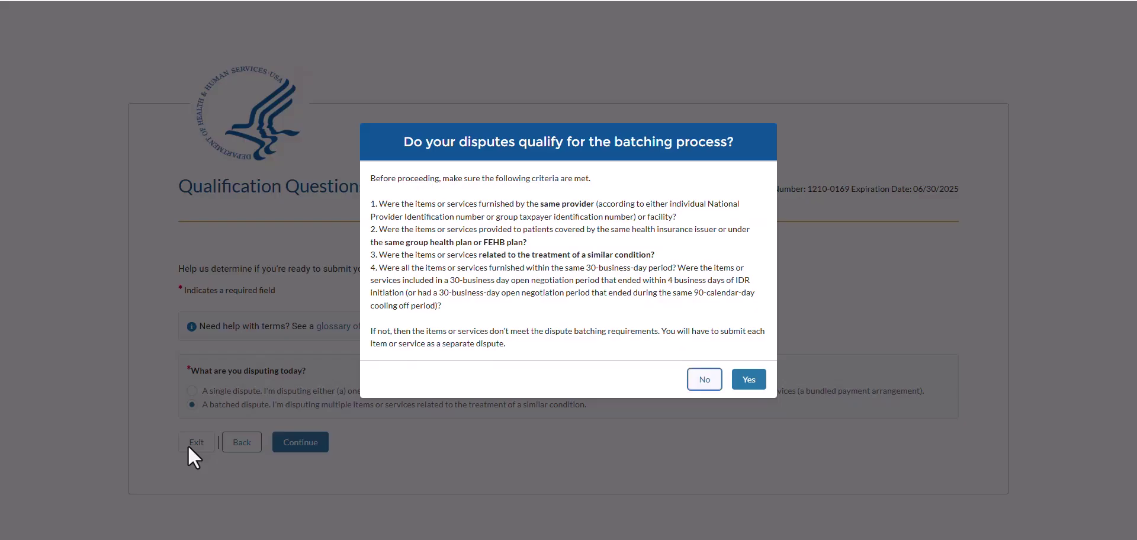
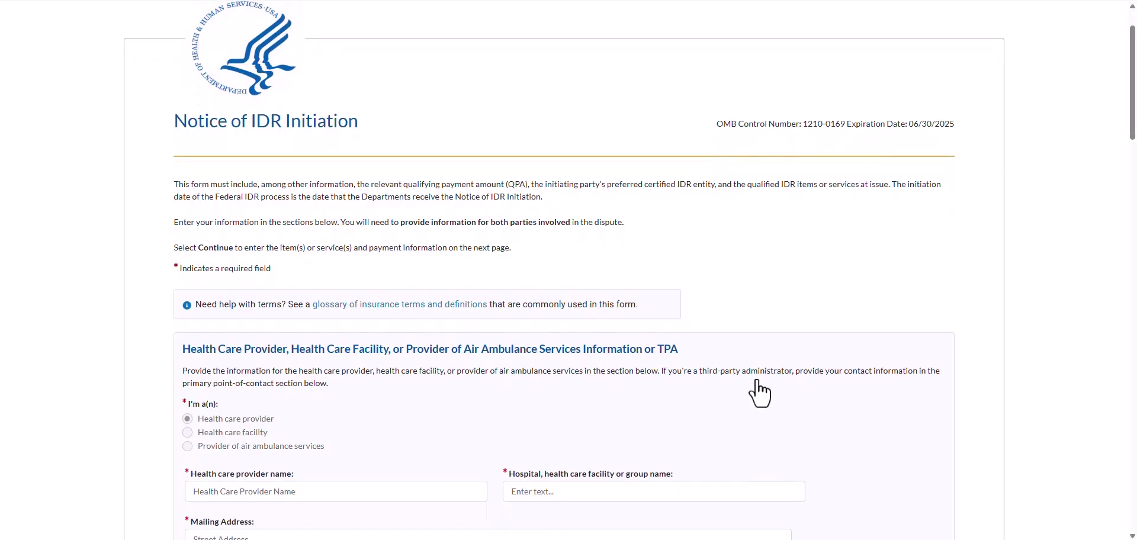
Step: Enter the health care provider's name and set the hospital, facility or group name to Silver Hospital
scroll(761, 393, down, 2)
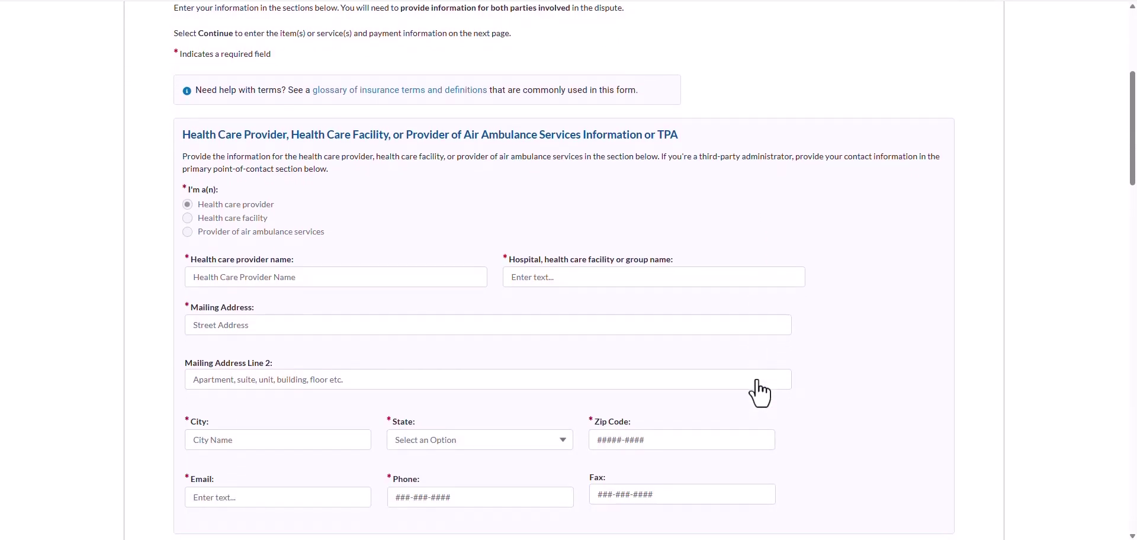
scroll(761, 394, down, 1)
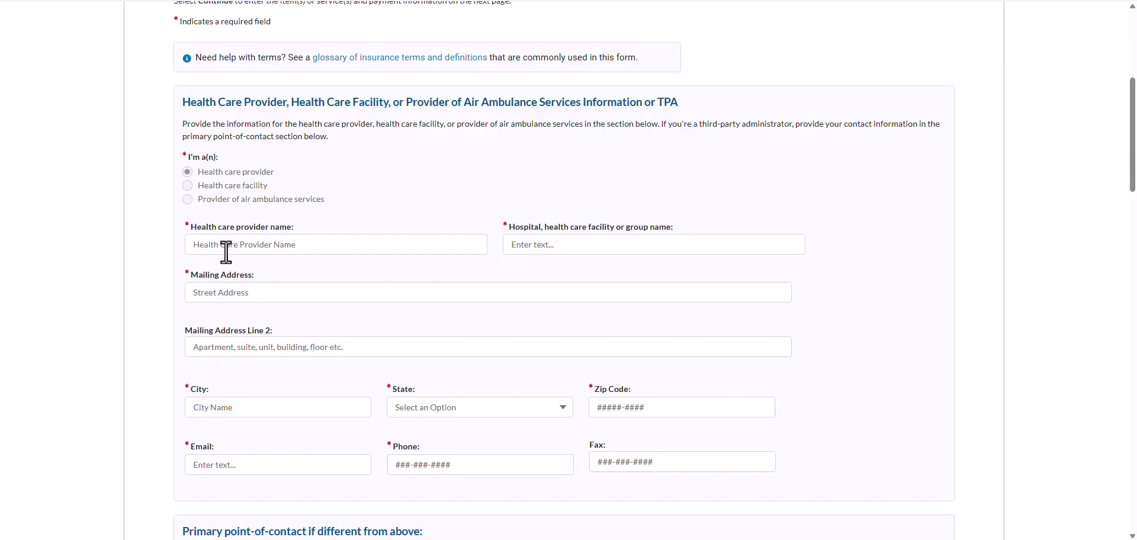
click(189, 247)
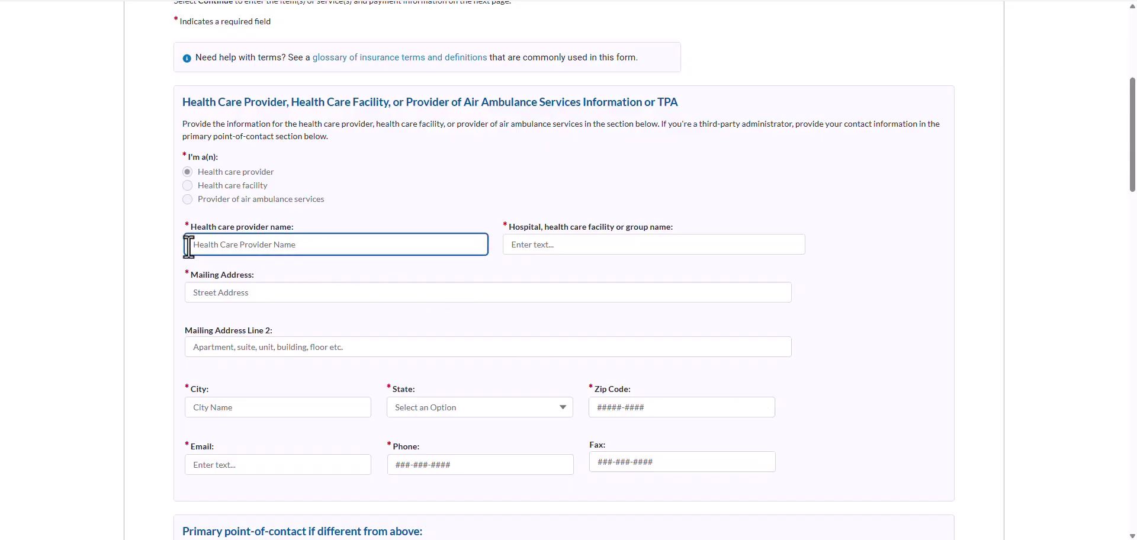
text(Dr. Silver)
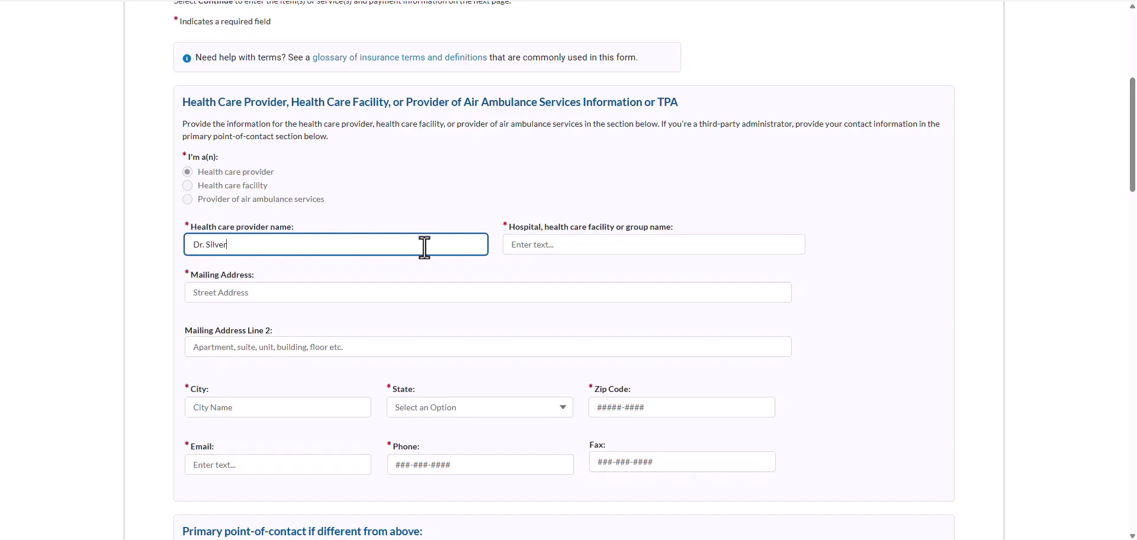
click(509, 245)
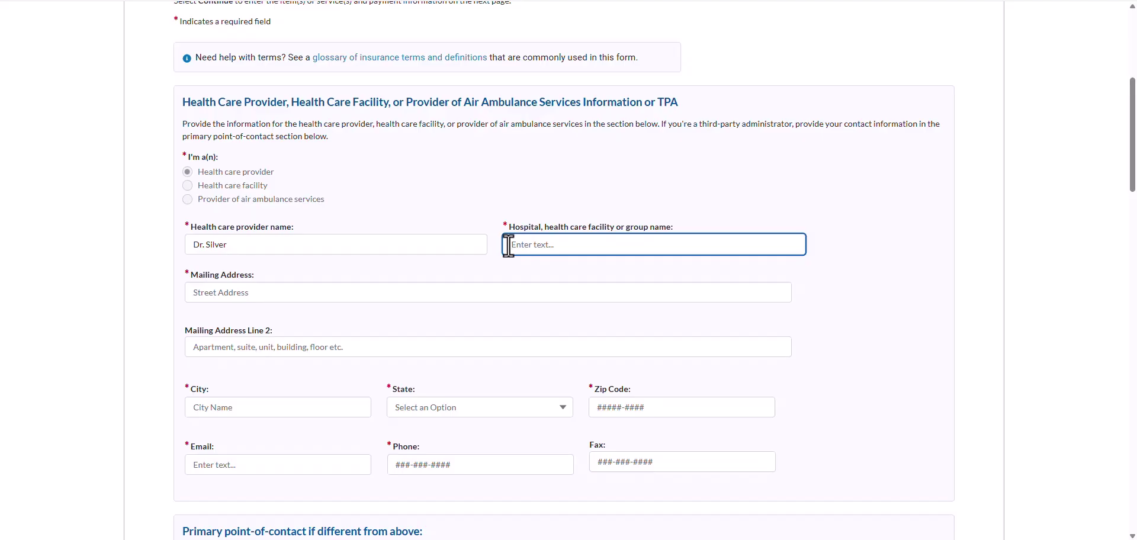
text(Silver Hospital)
Step: Fill in the health care provider's street address, city and zip code, with MD as the state
click(198, 292)
text(10 Te)
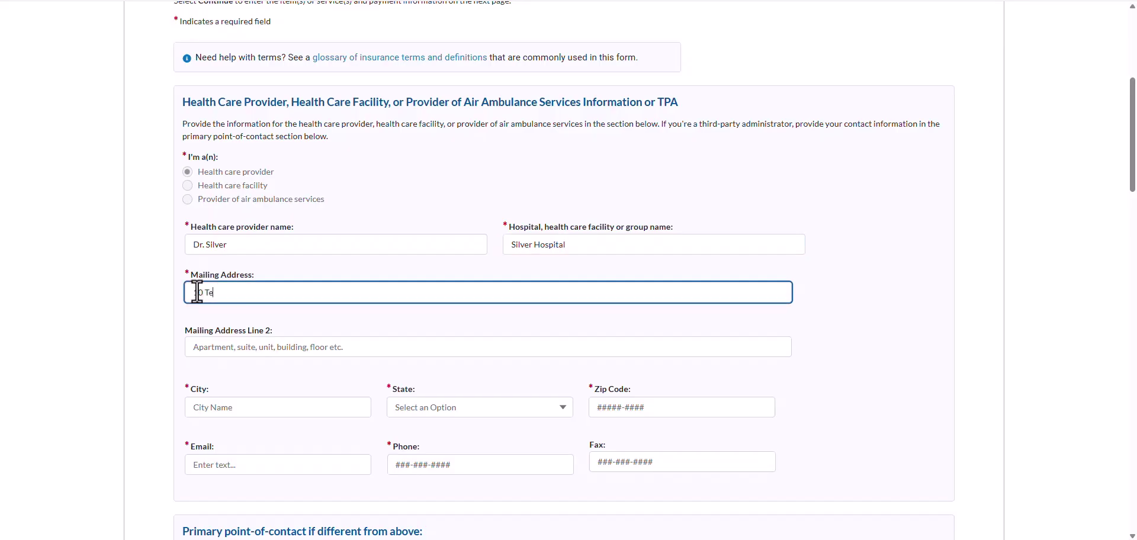
text(st Court)
click(212, 413)
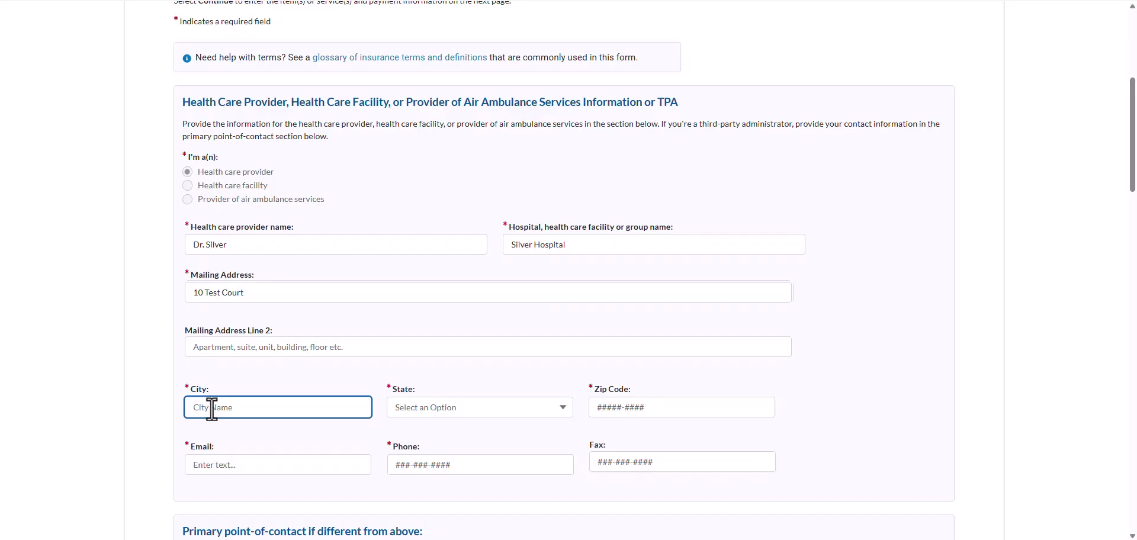
text(Rockville)
click(415, 407)
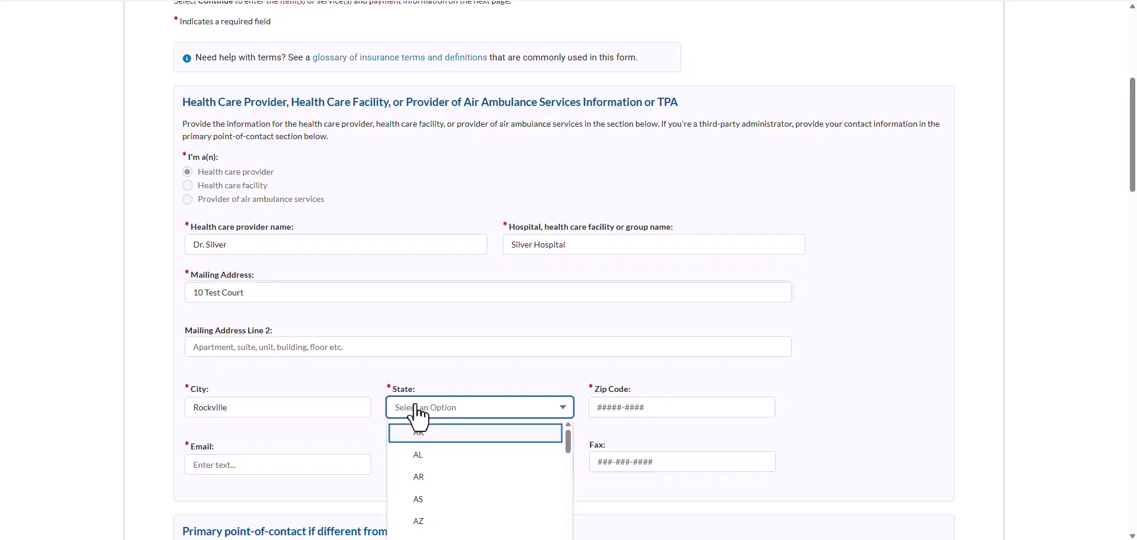
scroll(416, 407, down, 5)
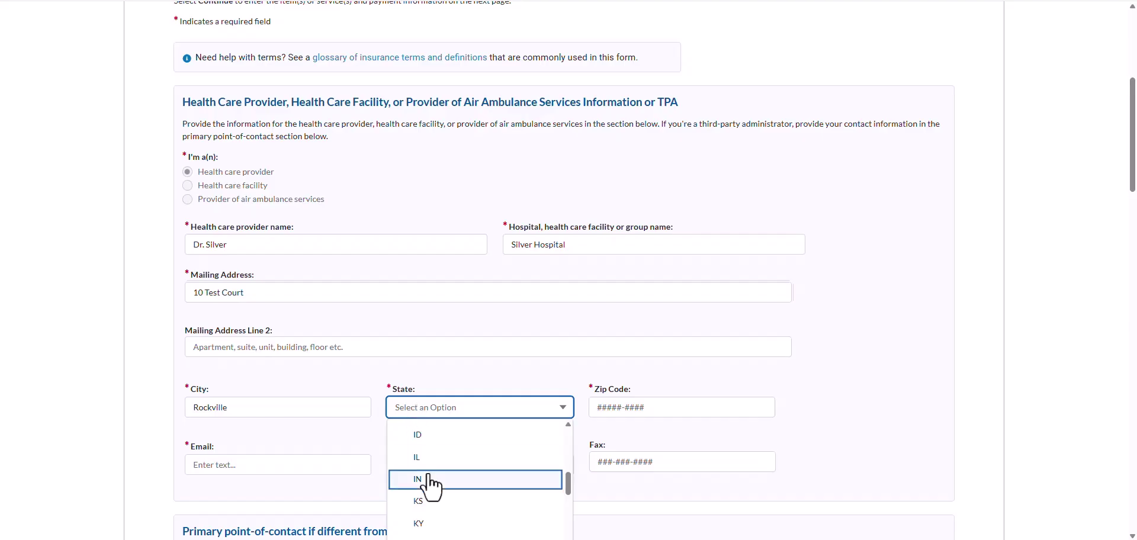
scroll(431, 483, down, 3)
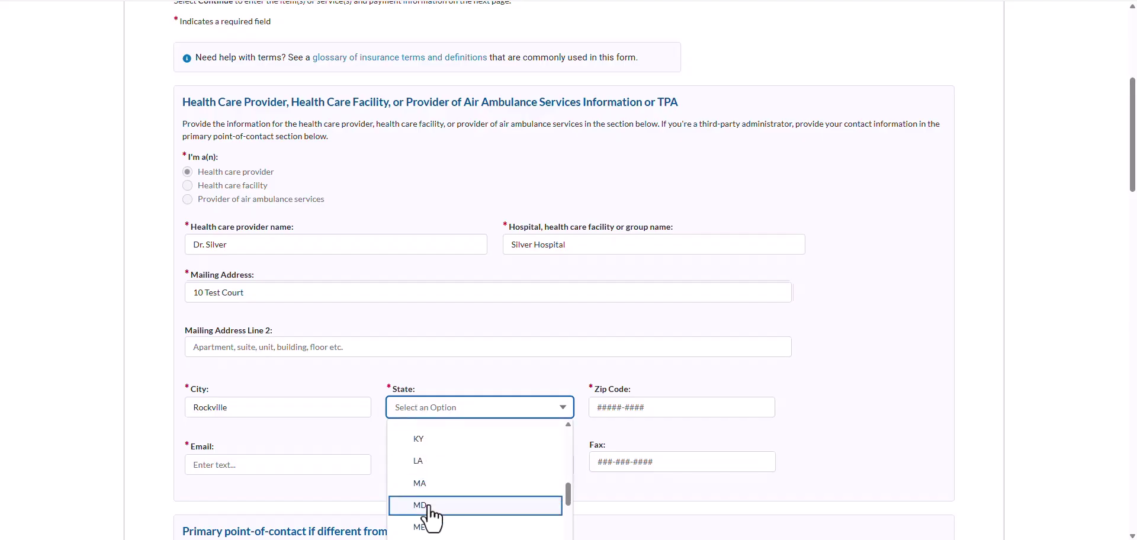
click(429, 507)
click(605, 406)
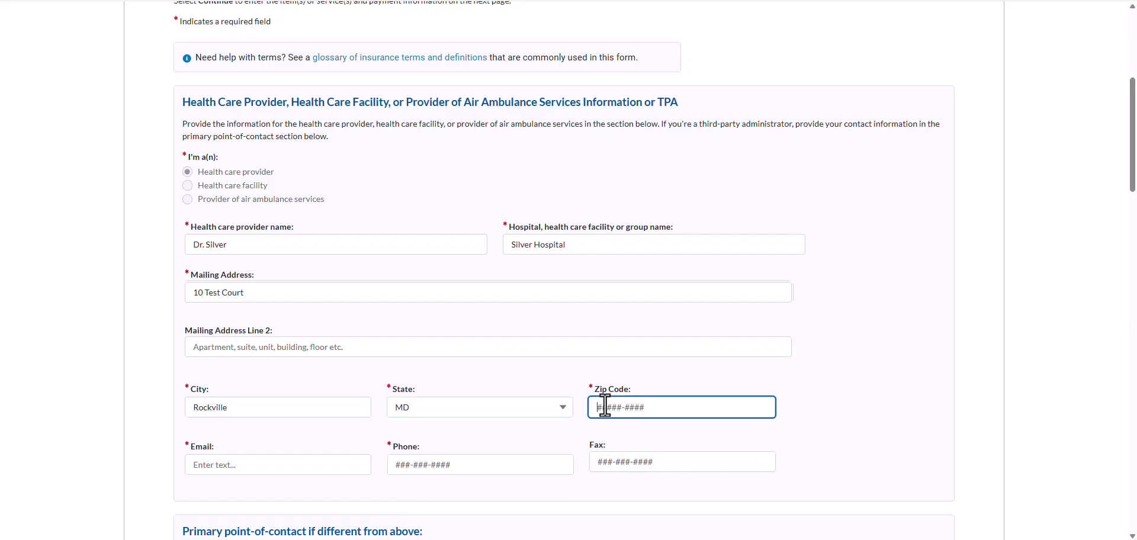
text(20850)
Step: Fill in the health care provider's email address and phone number
click(266, 469)
text(test)
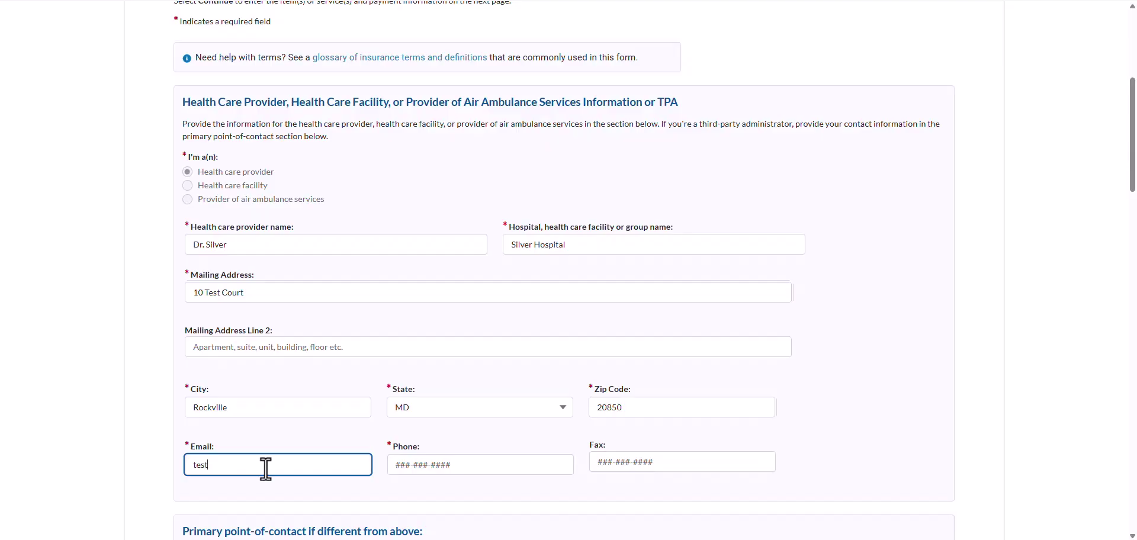
text(@test.com)
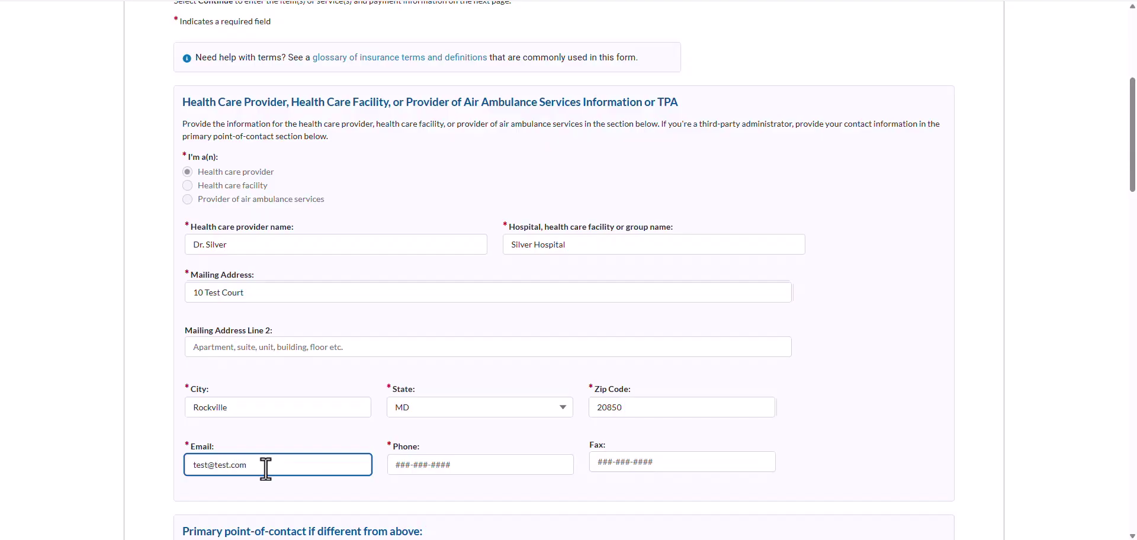
click(418, 467)
text(000))
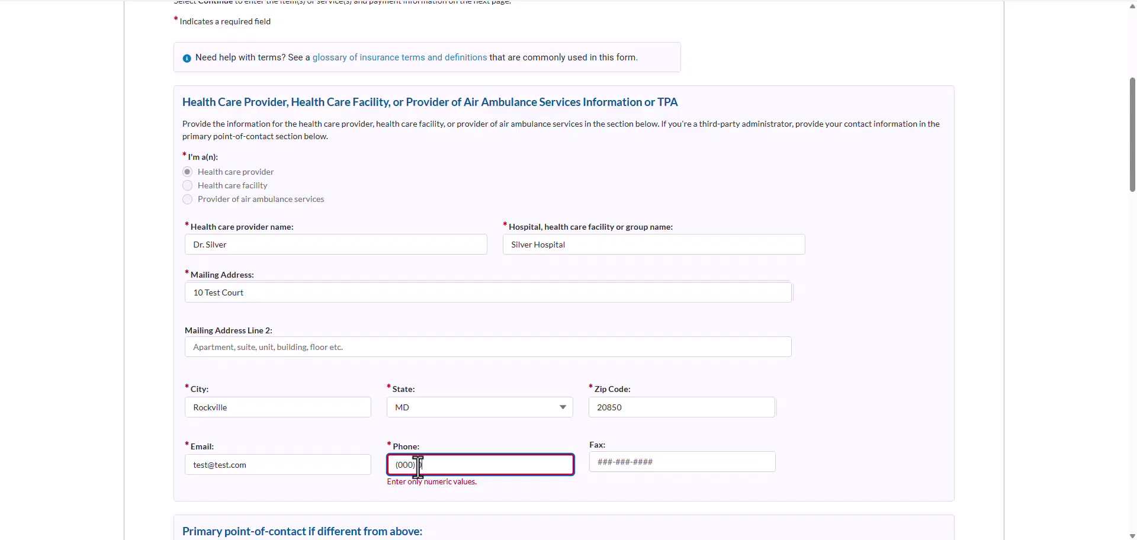
text( 000-0000)
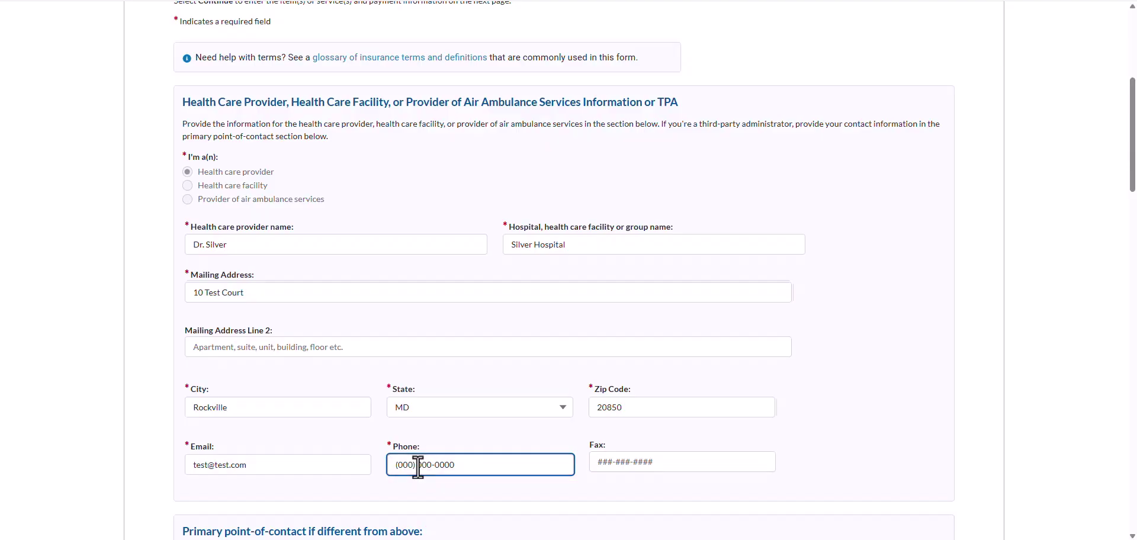
Step: Select Group health plan as the insurance provider type and enter Gold Insurance as the health insurance plan or company
scroll(418, 466, down, 4)
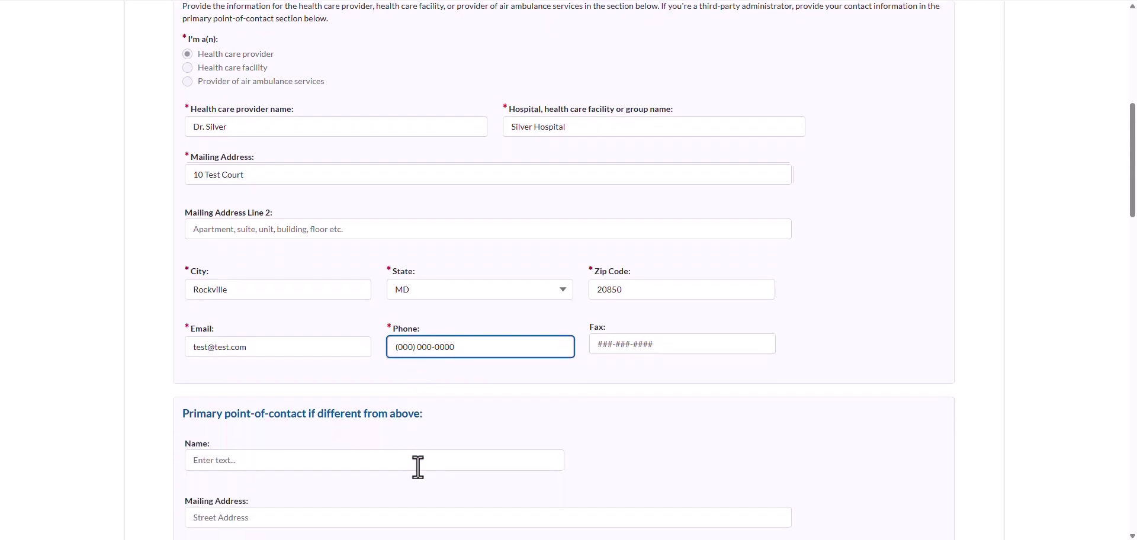
scroll(418, 466, down, 2)
scroll(418, 466, down, 2)
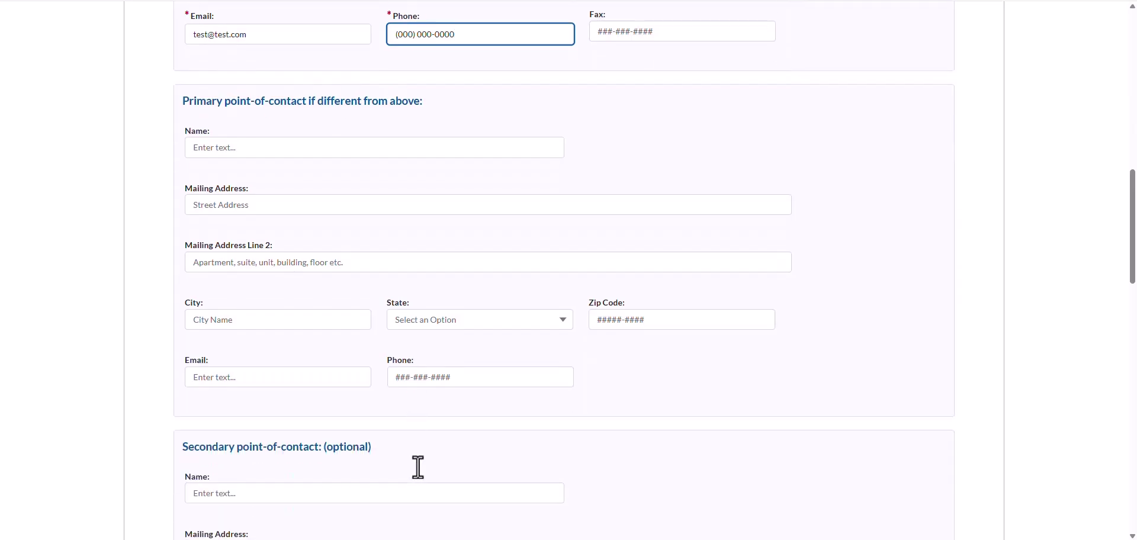
scroll(418, 467, down, 2)
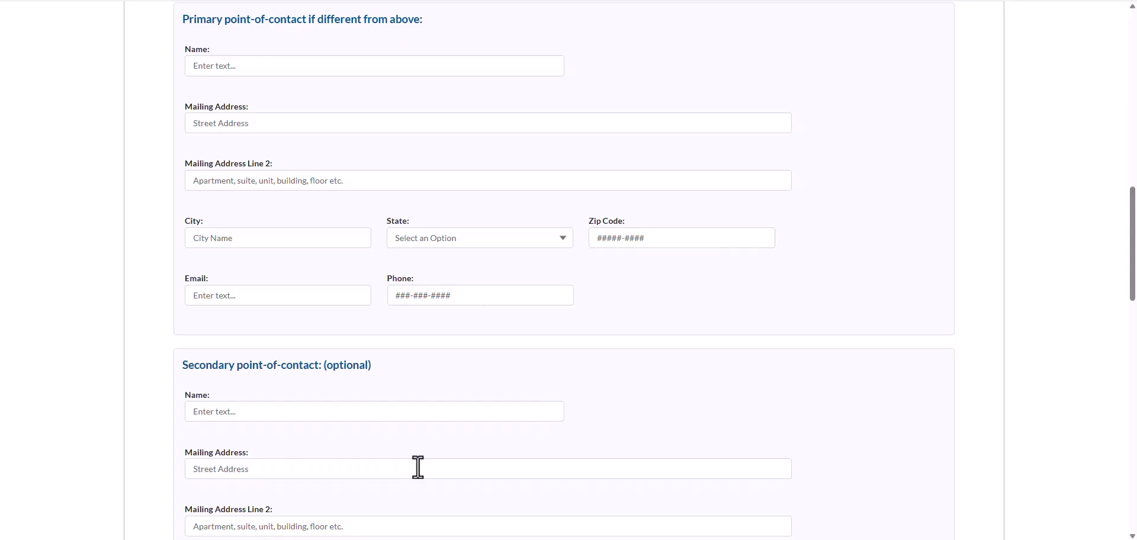
scroll(418, 467, down, 5)
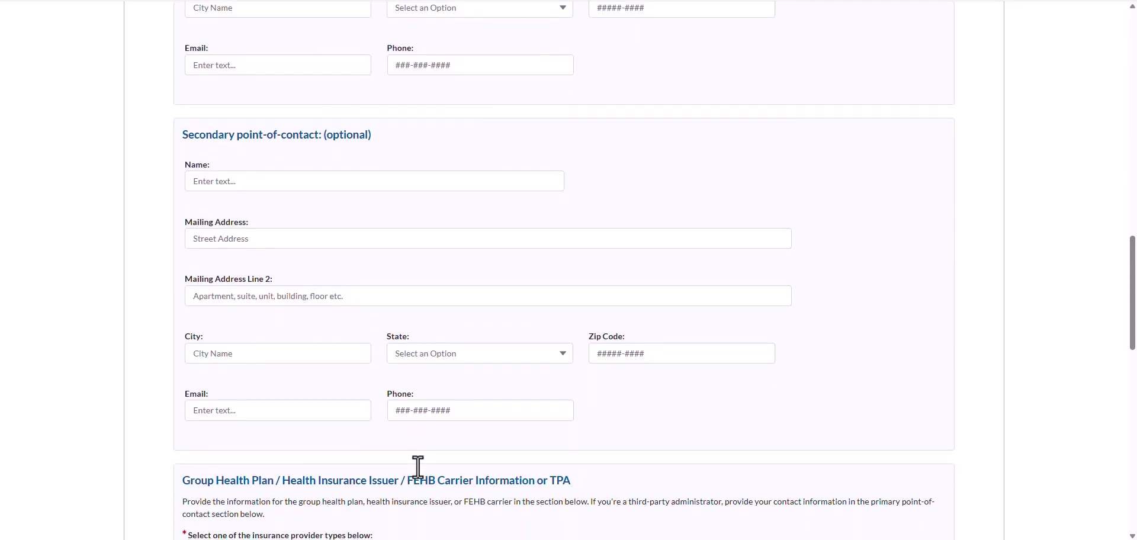
scroll(418, 467, down, 7)
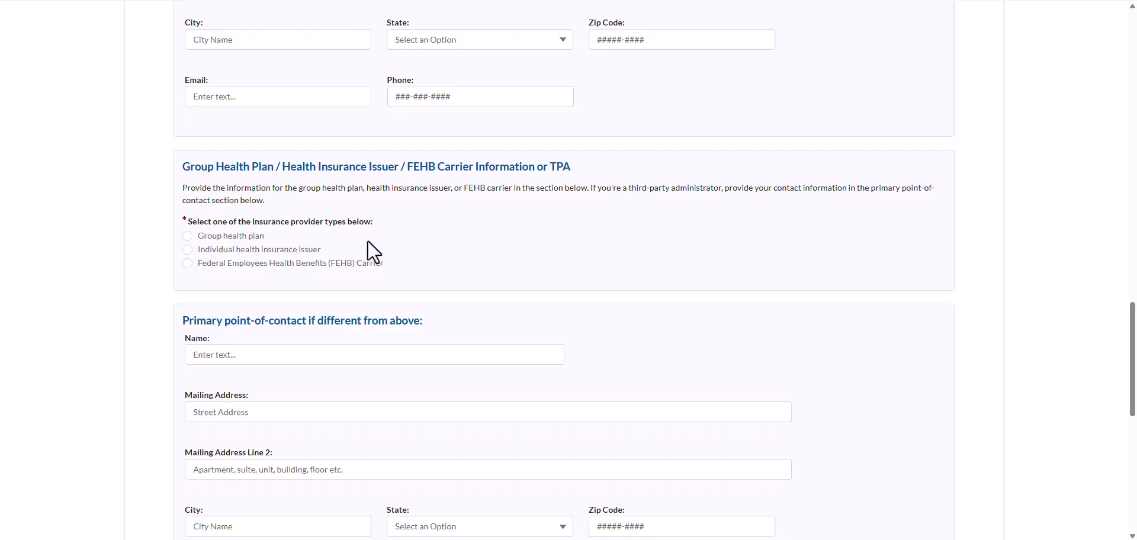
click(188, 235)
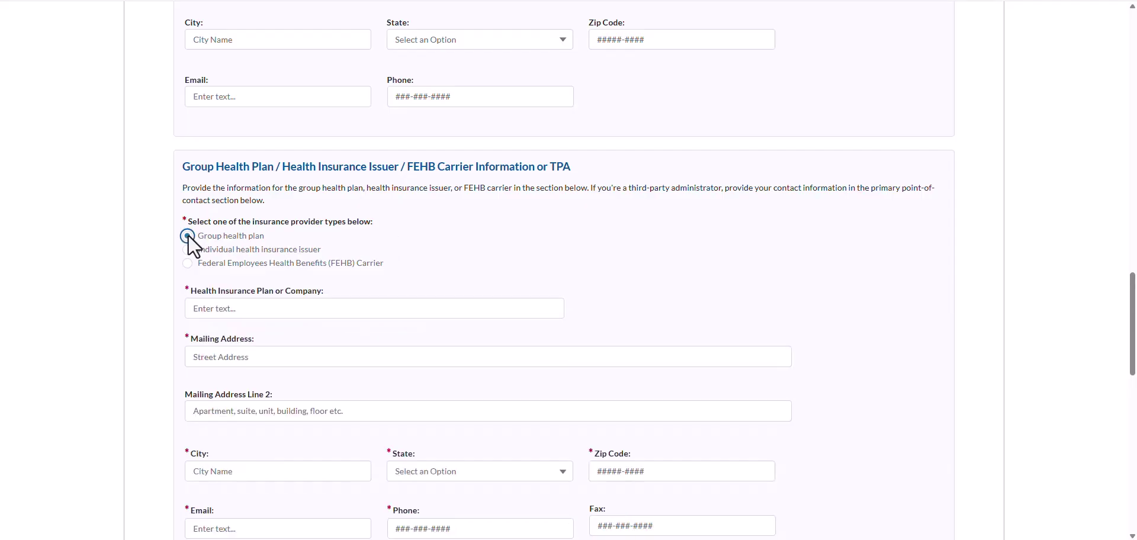
click(192, 309)
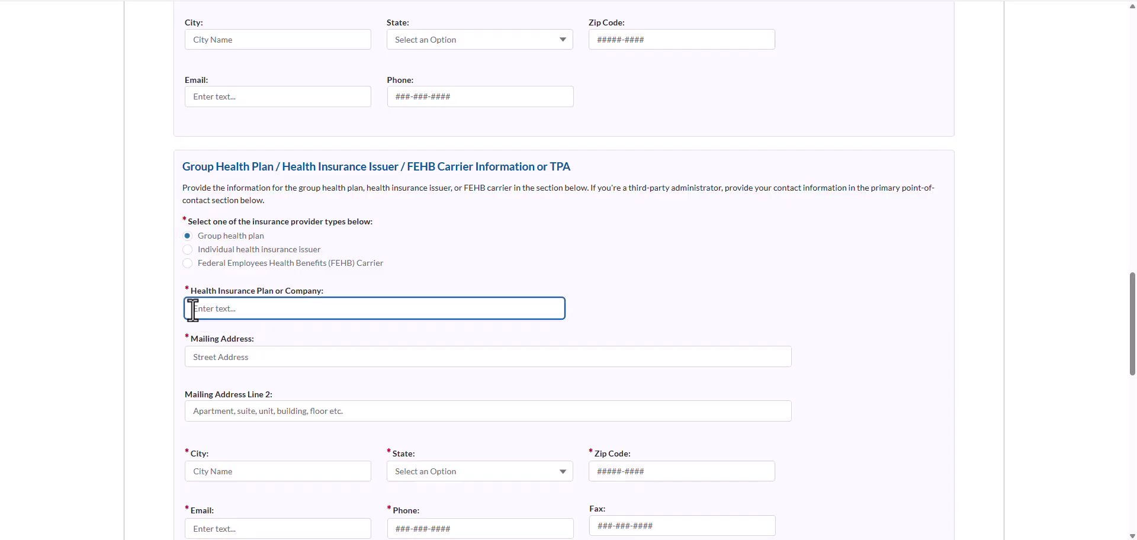
text(Gold Insurance)
Step: Fill in the group health plan's mailing address, city and zip code, with MD as the state
scroll(193, 309, down, 1)
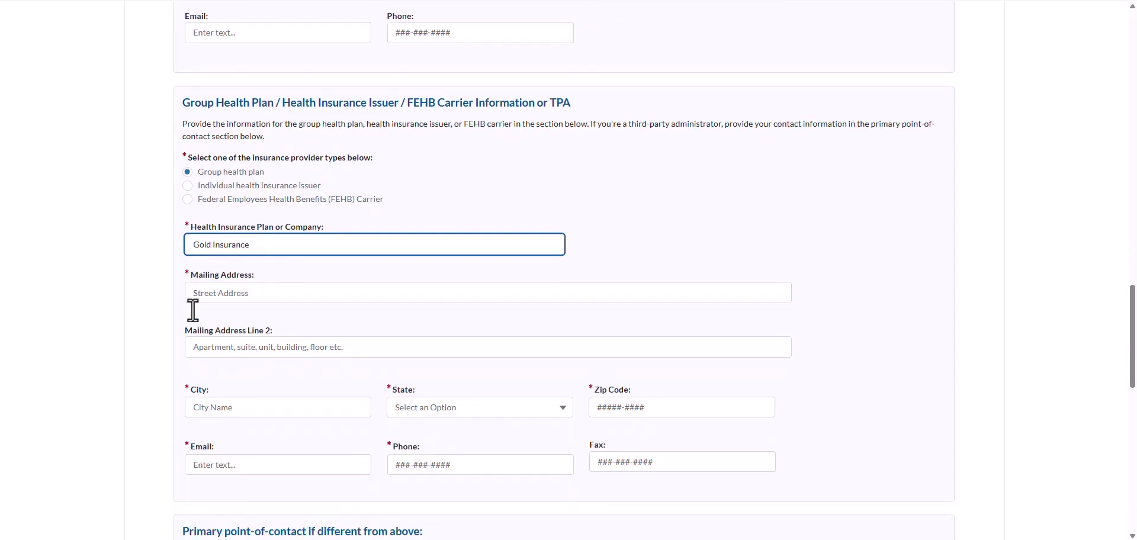
click(195, 290)
text(1 T)
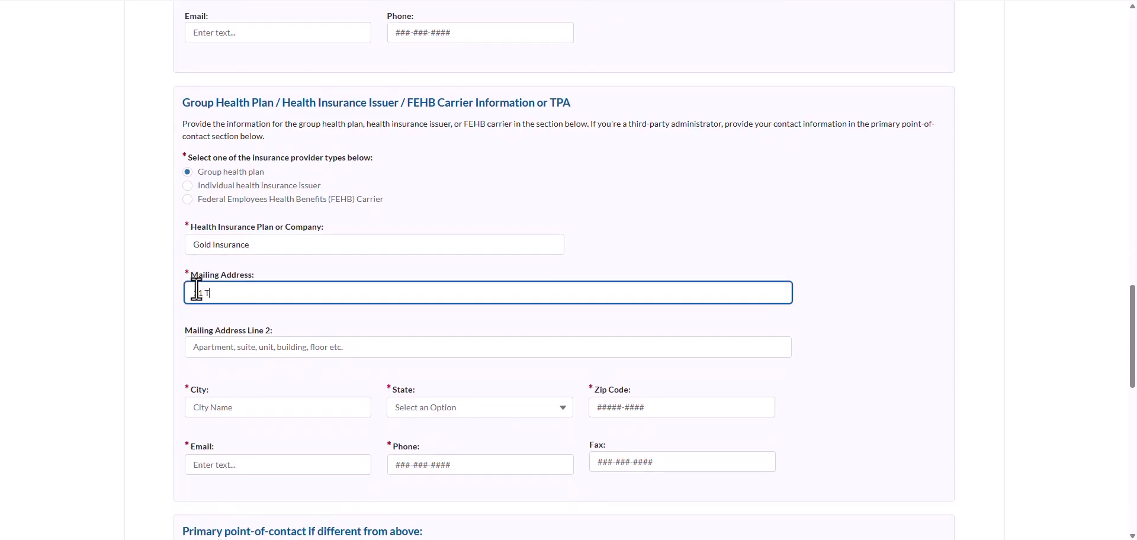
text(est Drive)
click(202, 407)
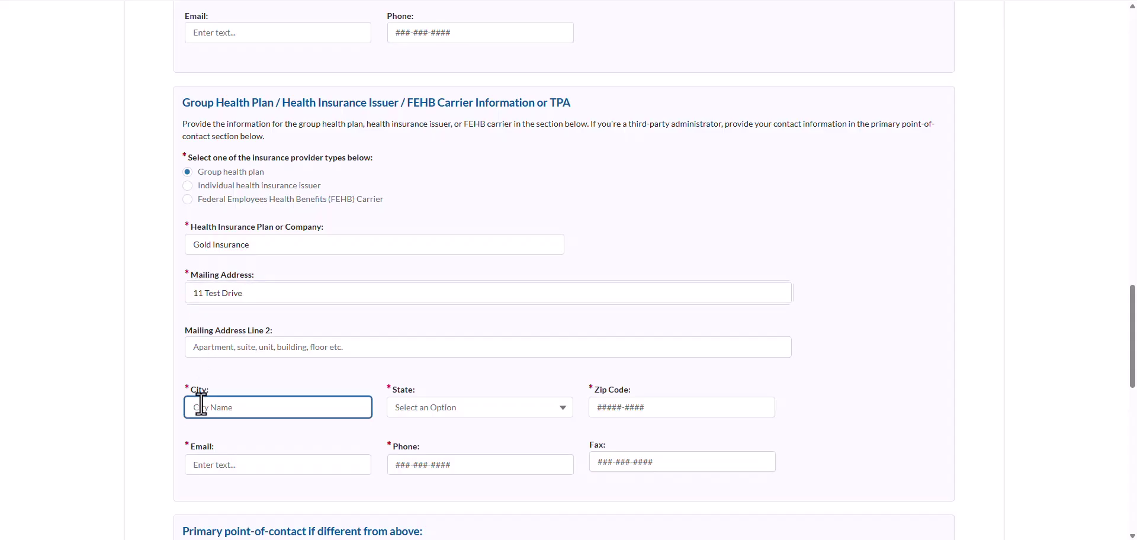
text(Rockville)
click(410, 408)
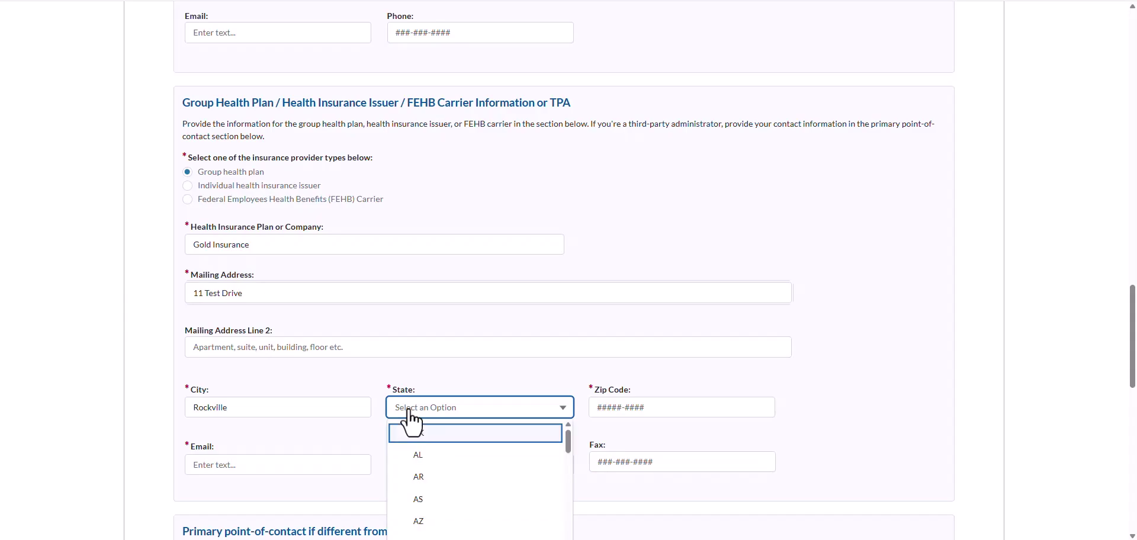
scroll(412, 422, down, 5)
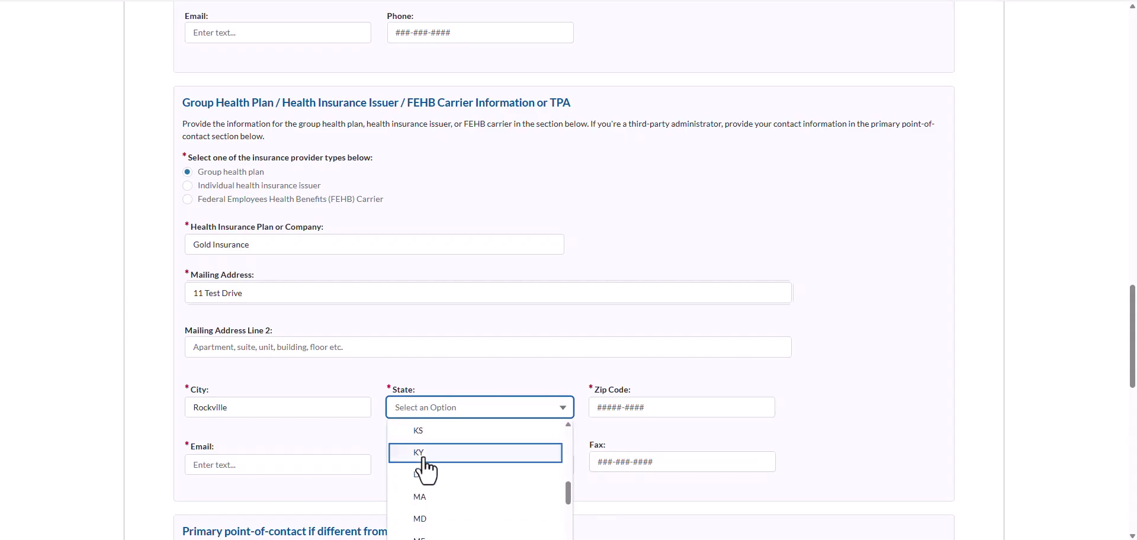
click(421, 523)
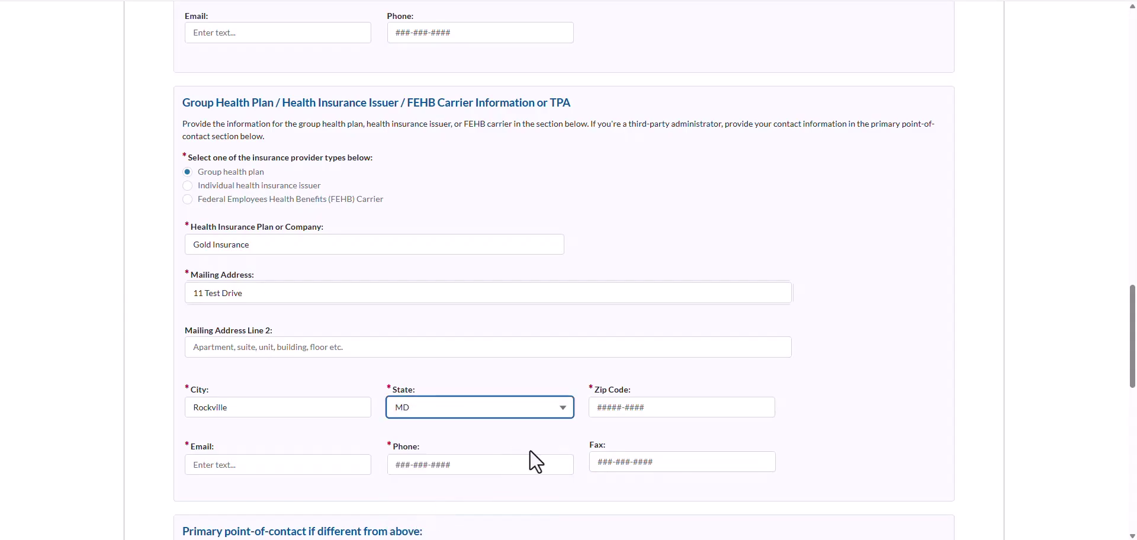
click(594, 408)
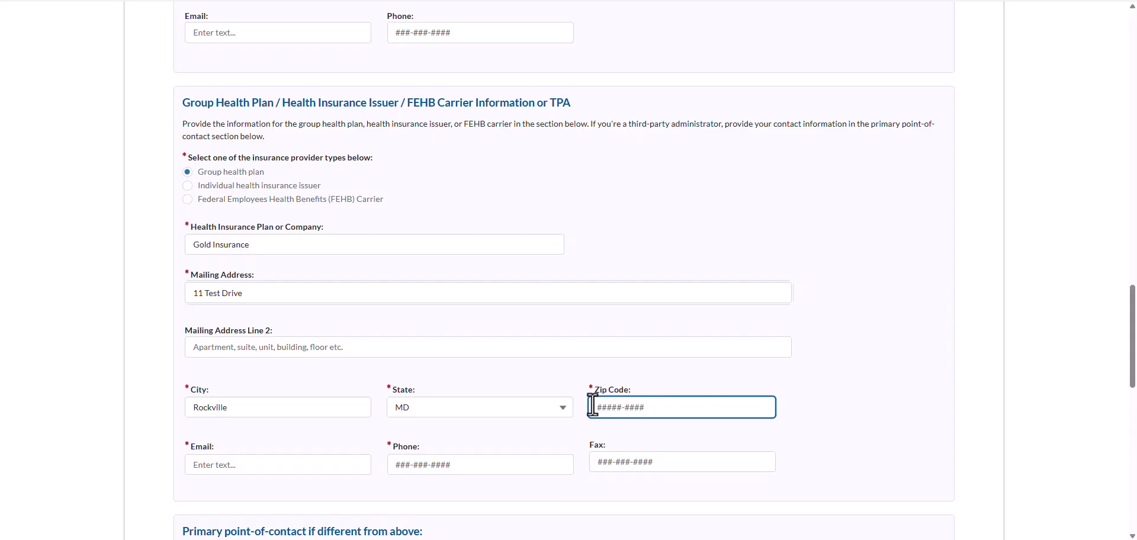
text(20850)
Step: Fill in the group health plan's email address and phone number
click(276, 470)
text(tes)
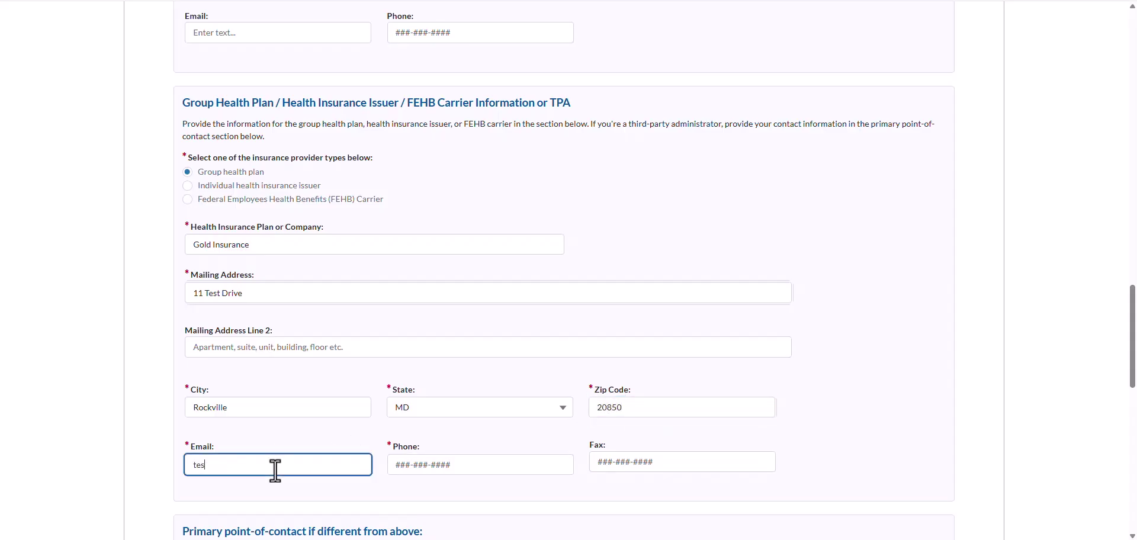
text(t+1@test.com)
click(392, 464)
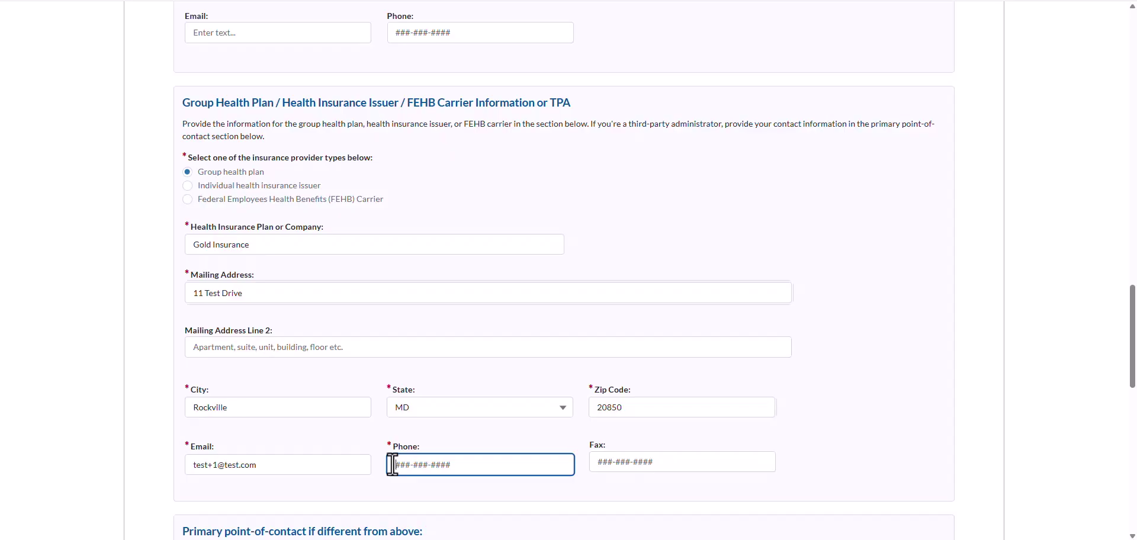
text(1111111111)
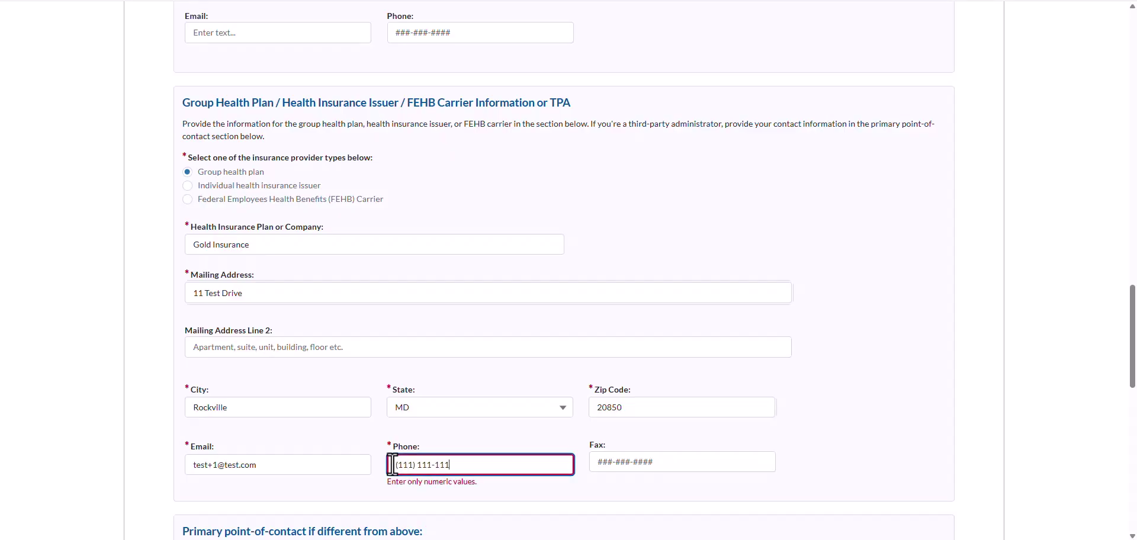
Step: Leave the primary and secondary point-of-contact sections blank and continue to the next page of the form
scroll(392, 464, down, 4)
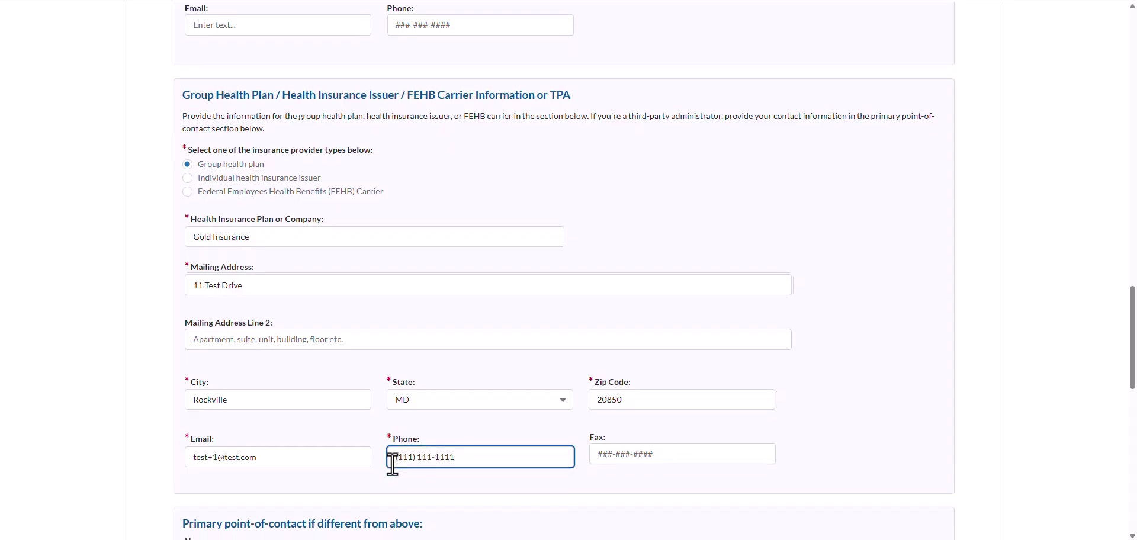
scroll(393, 465, down, 5)
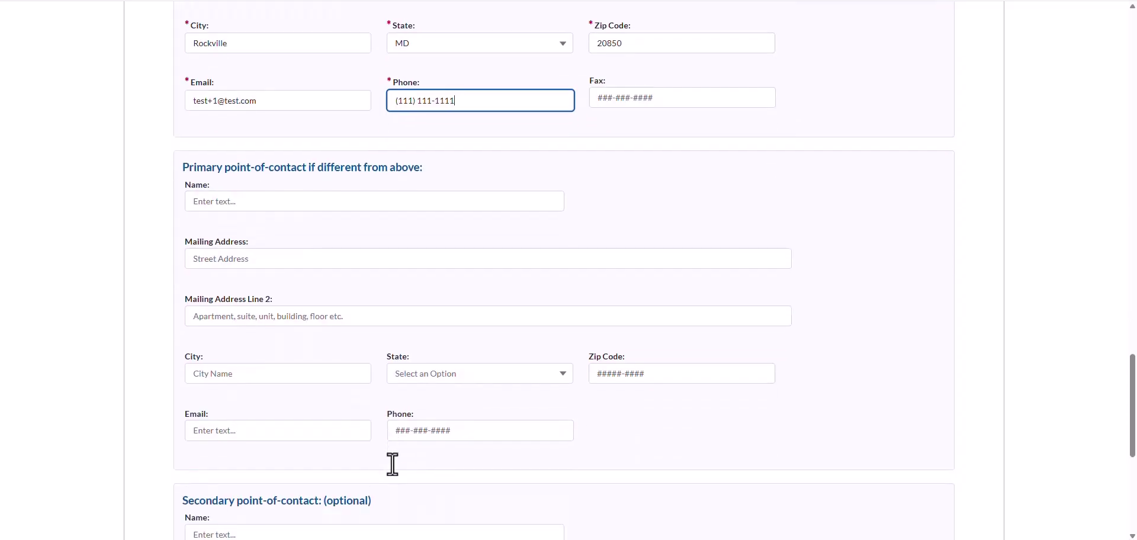
scroll(393, 464, down, 1)
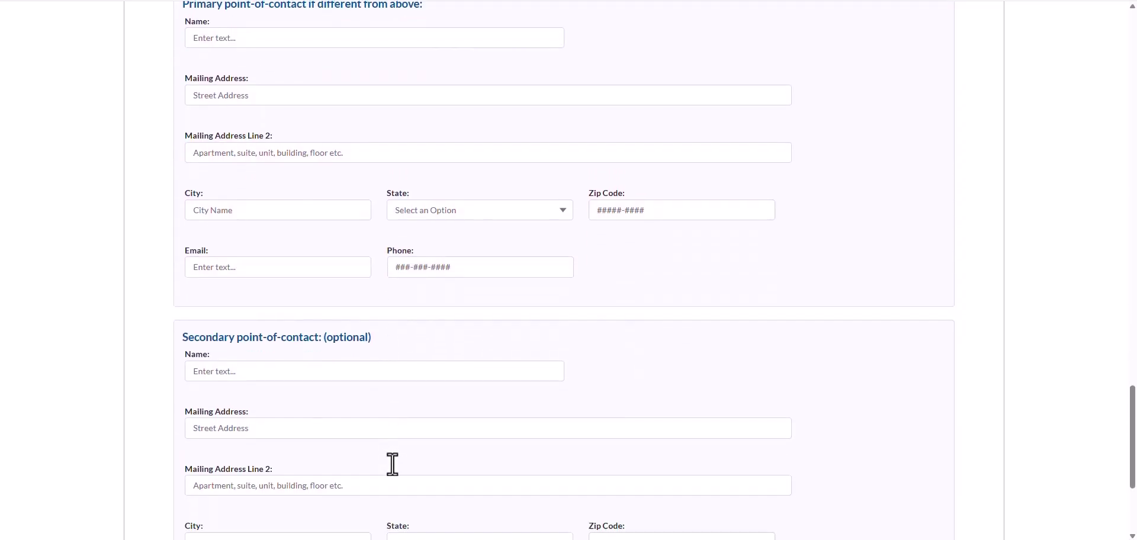
scroll(393, 464, down, 3)
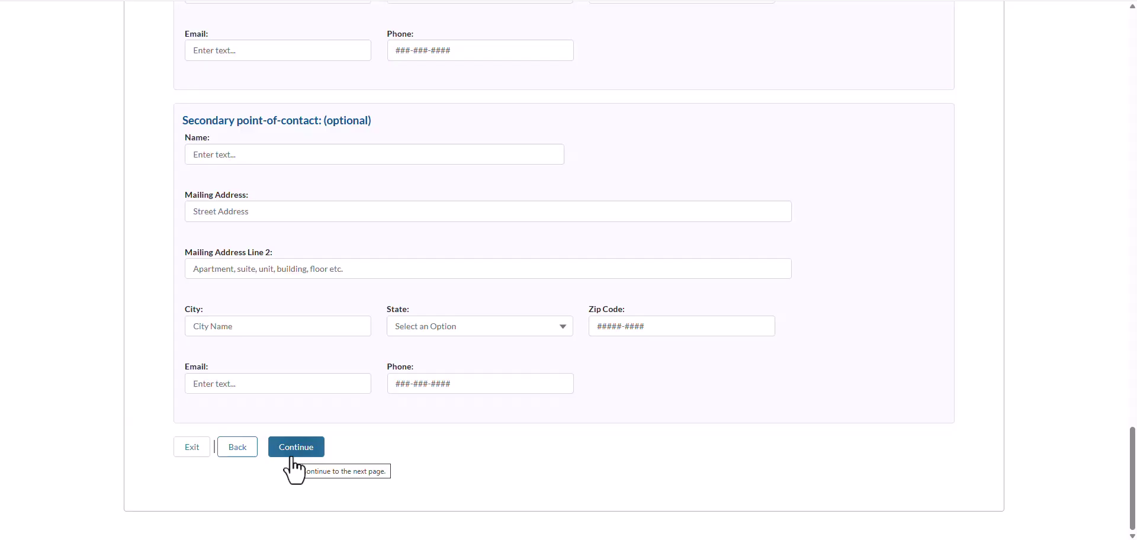
click(292, 457)
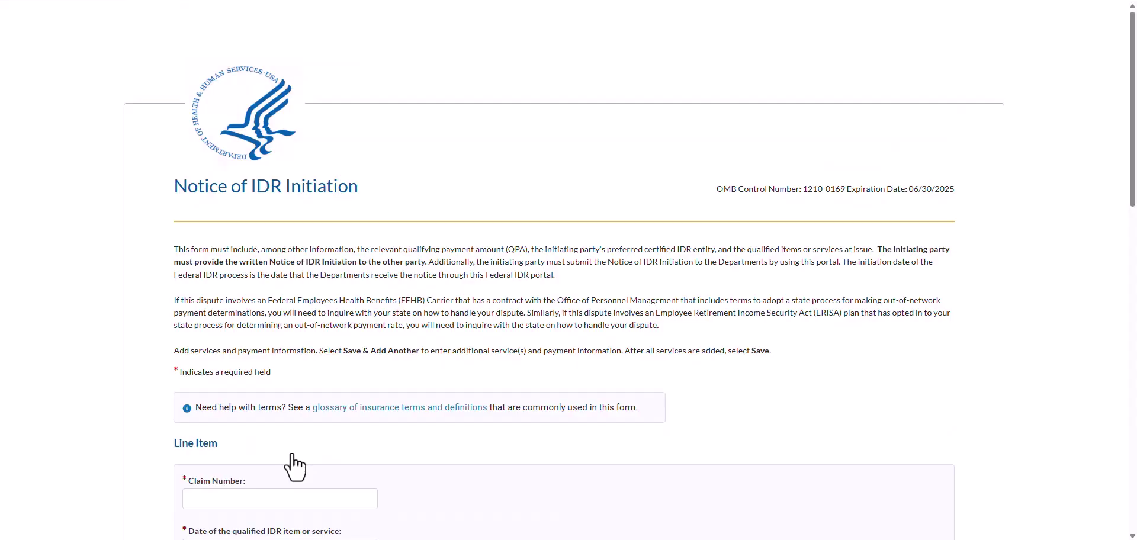
Step: Enter the line item's claim number and set the date of the qualified IDR item or service to Apr 1, 2025
scroll(294, 468, down, 3)
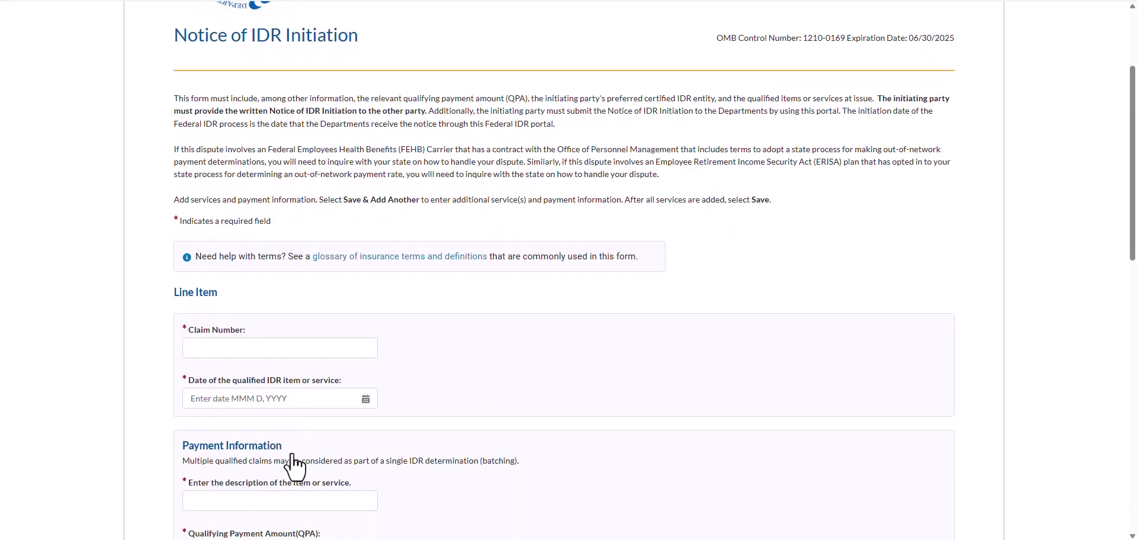
click(203, 347)
text(12345)
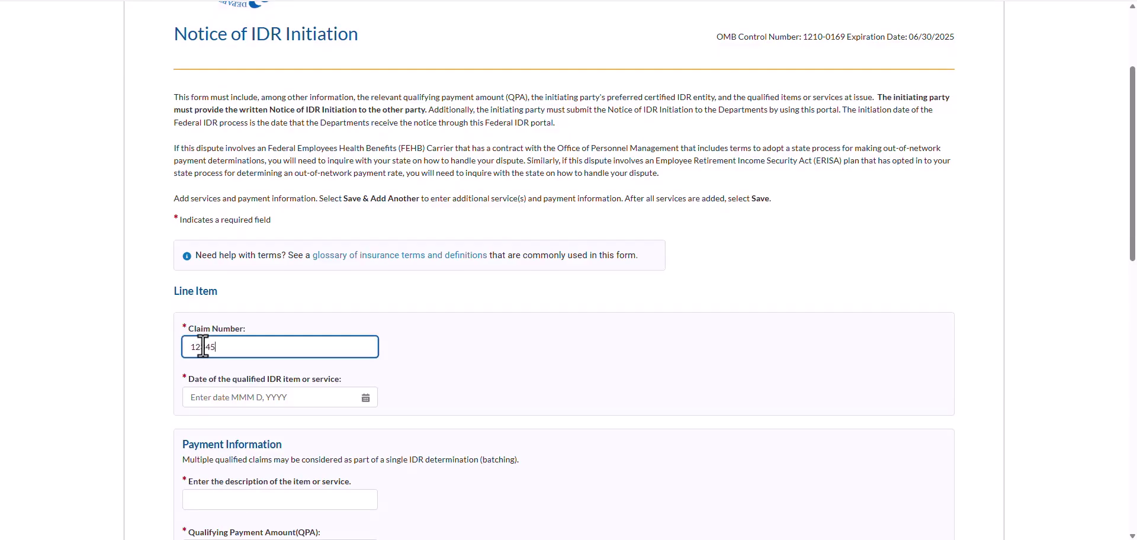
click(373, 401)
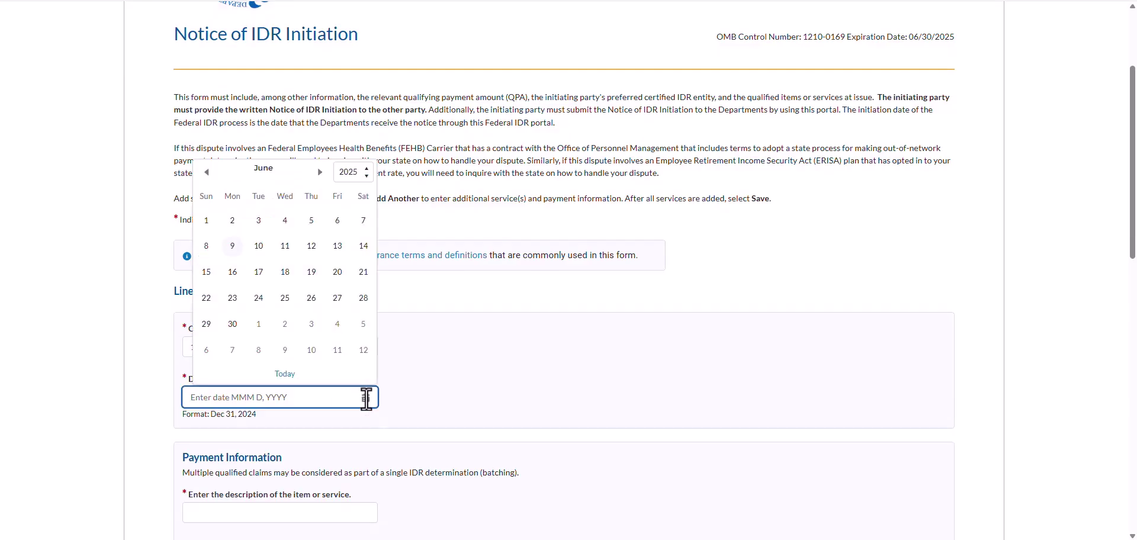
click(285, 375)
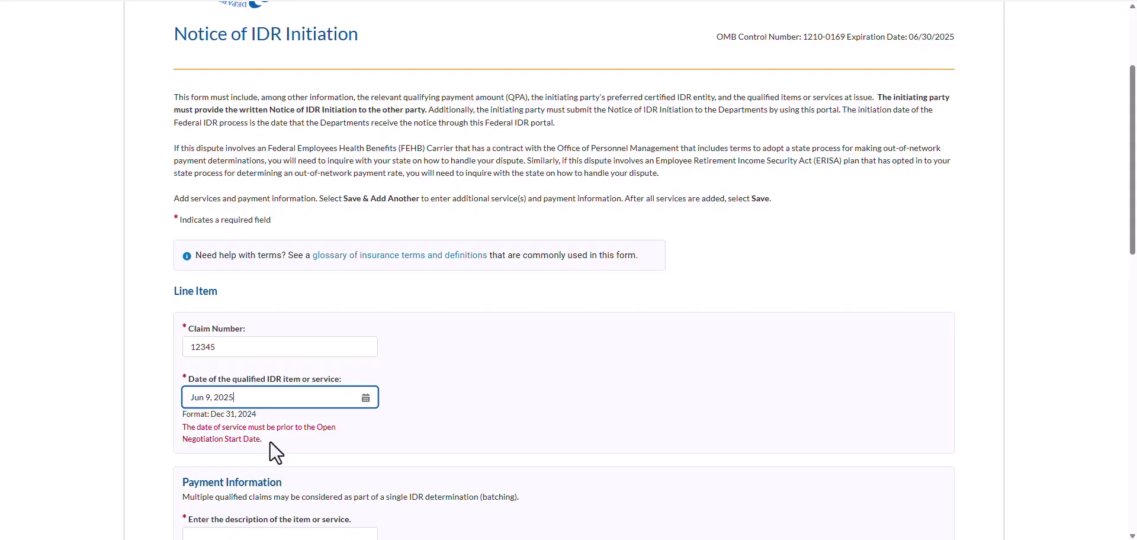
click(364, 398)
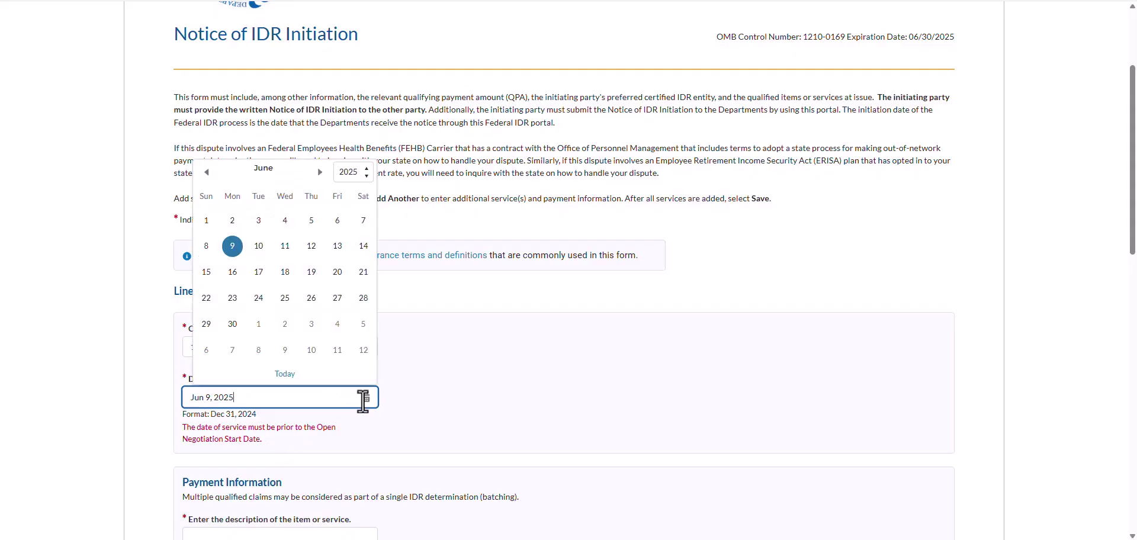
click(207, 173)
click(207, 172)
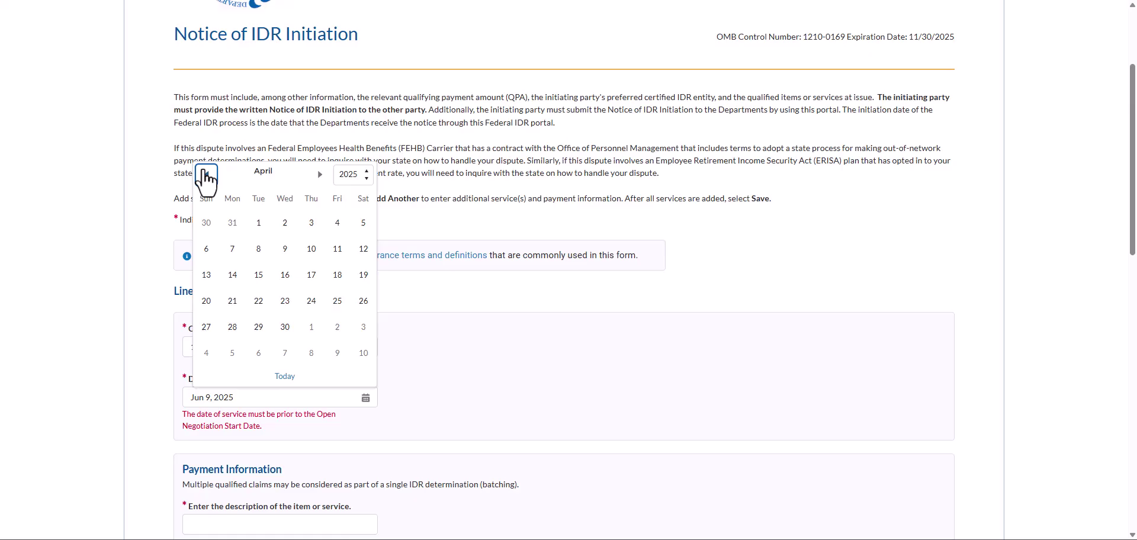
click(253, 224)
Step: Describe the item or service as Test Item 1 and set the Qualifying Payment Amount to $500
scroll(497, 415, down, 5)
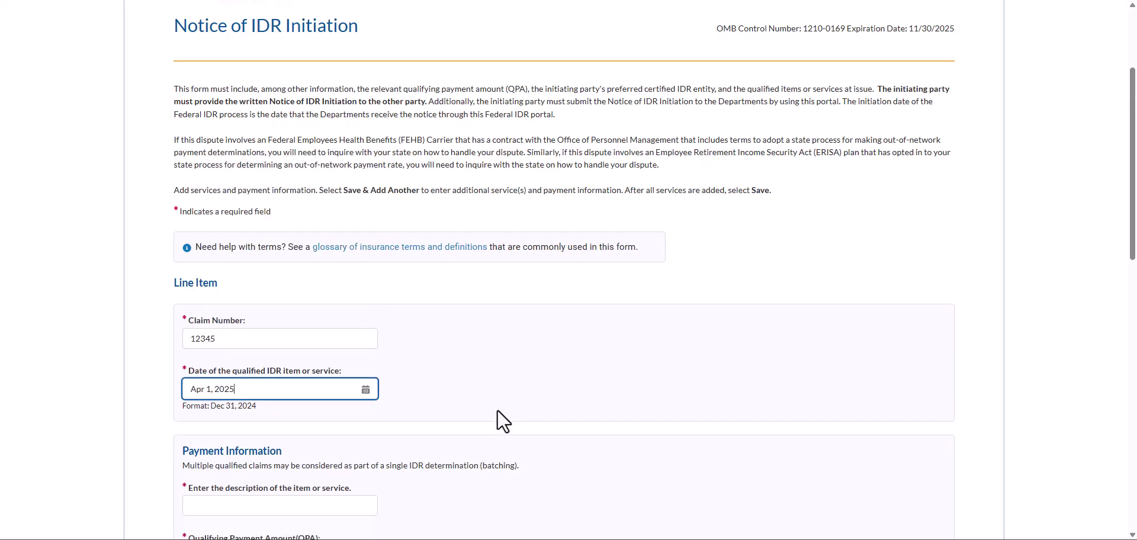
scroll(497, 410, down, 1)
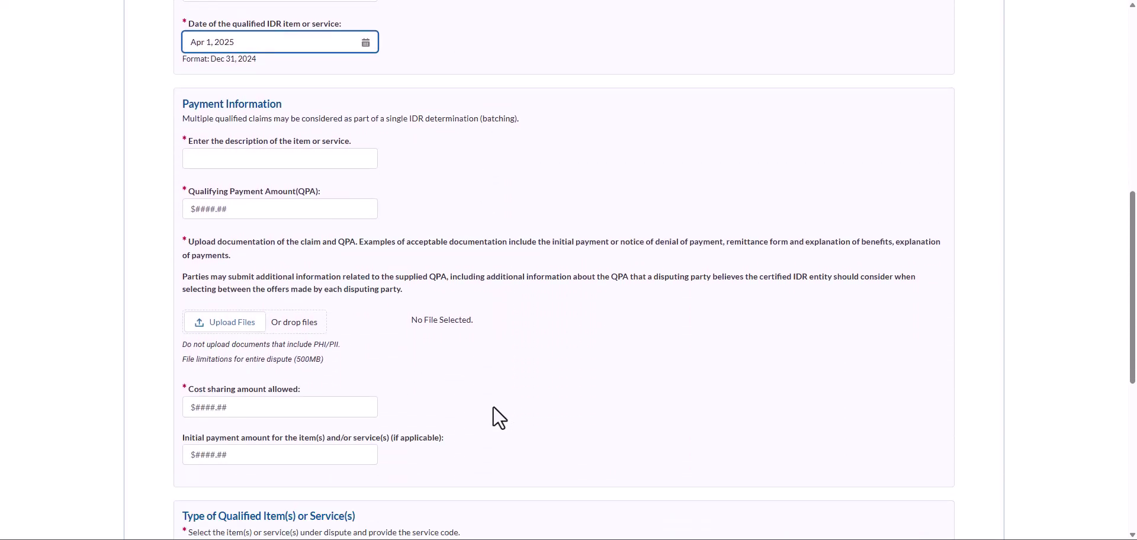
click(190, 157)
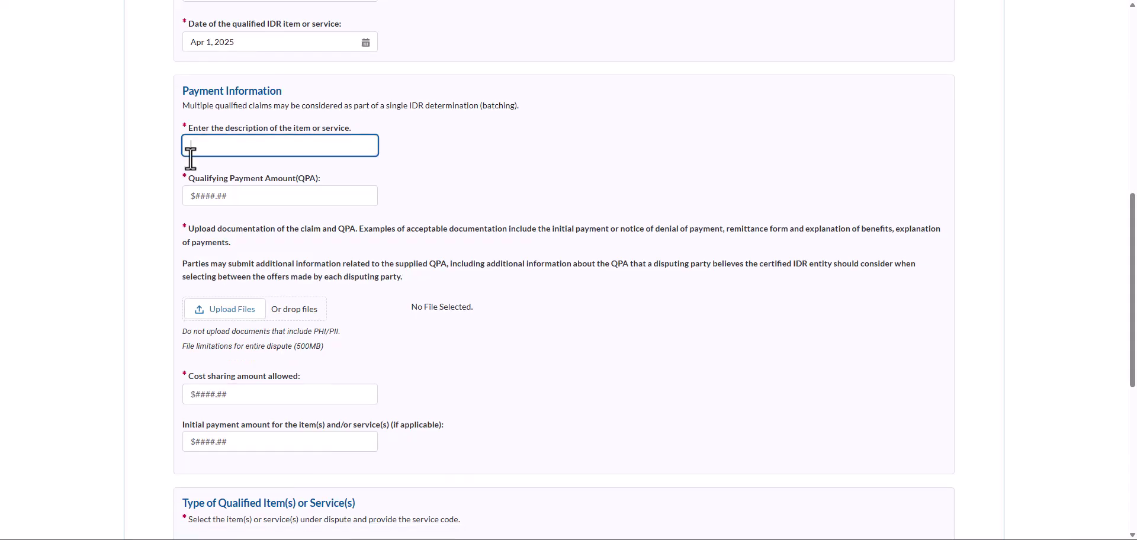
text(Test Item 1)
click(198, 198)
text(500)
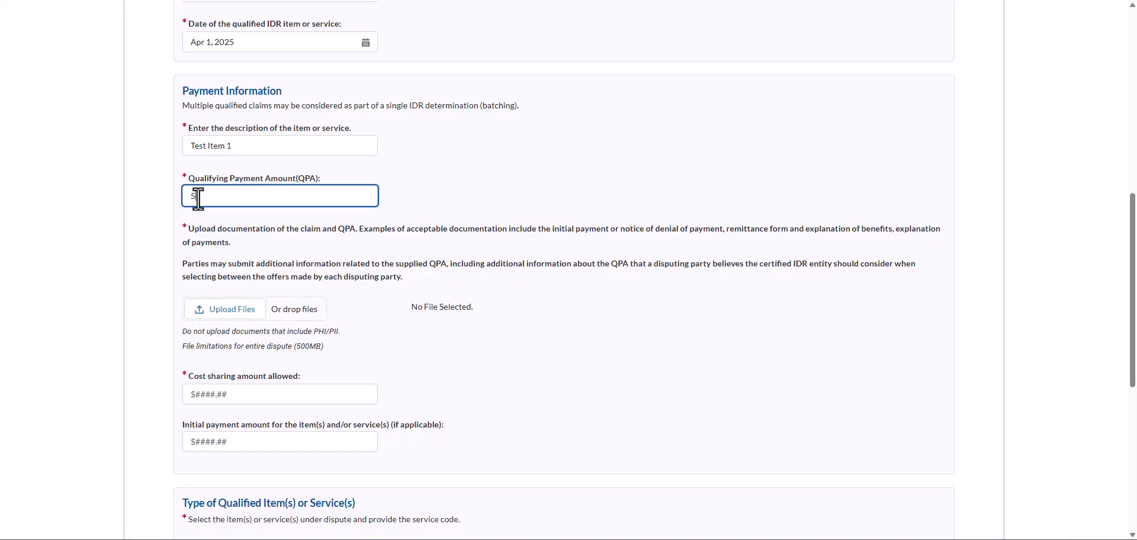
Step: Upload Test File 1.docx as the claim and QPA documentation and set the cost sharing amount allowed to $200
click(217, 314)
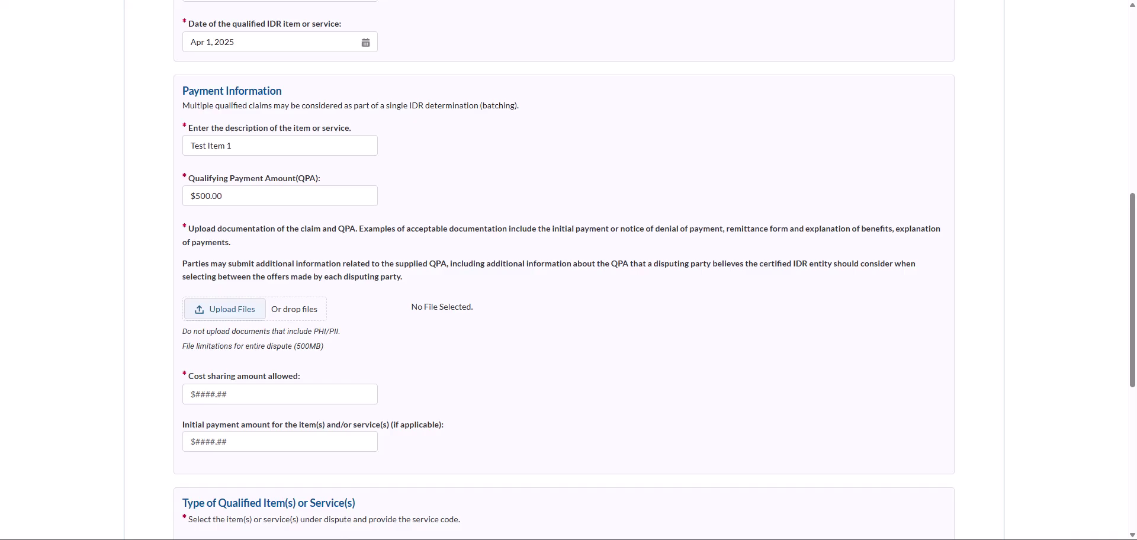
click(989, 367)
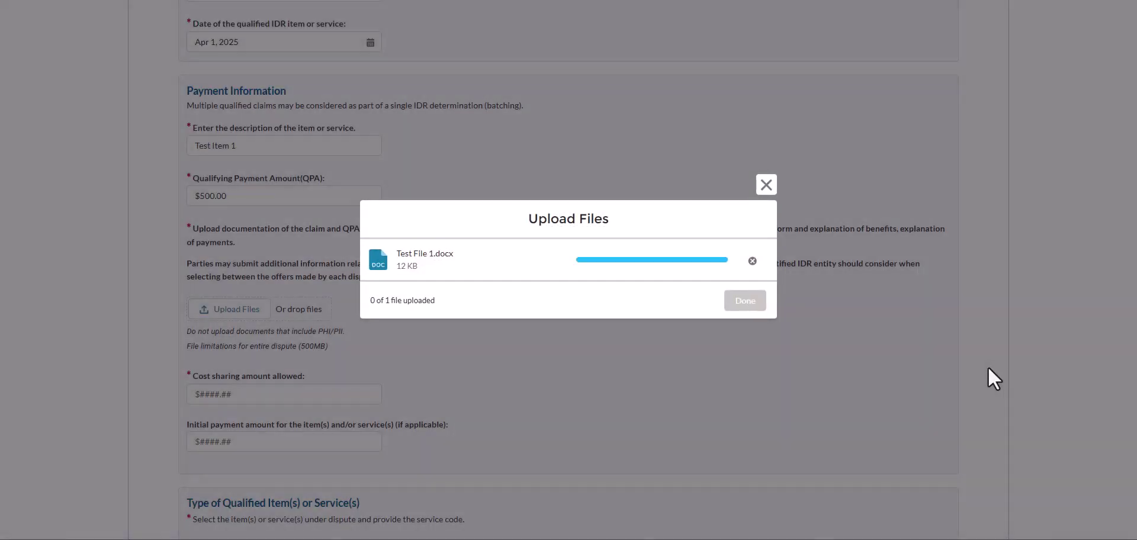
click(744, 303)
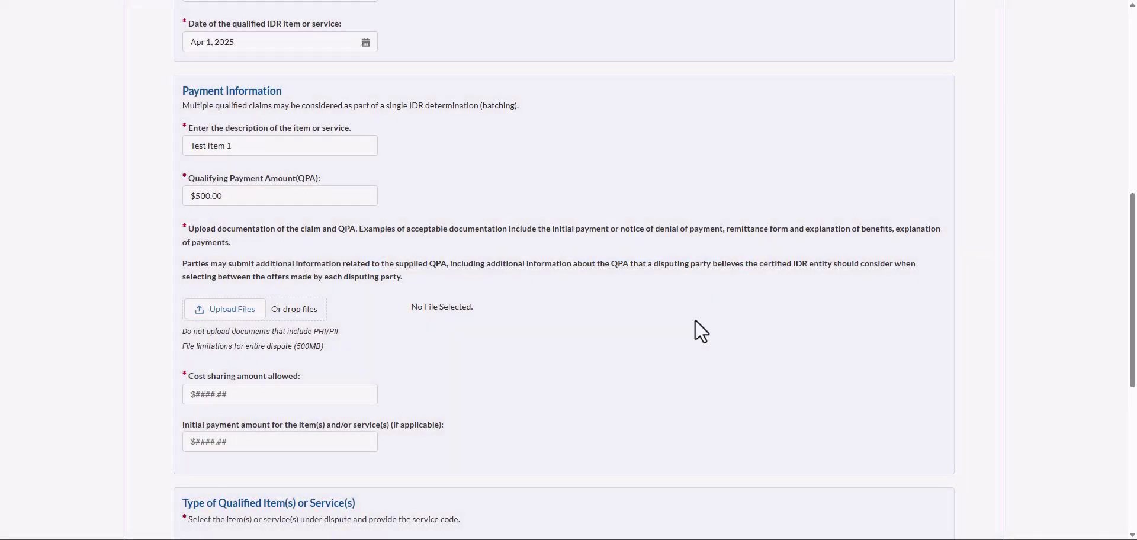
click(193, 394)
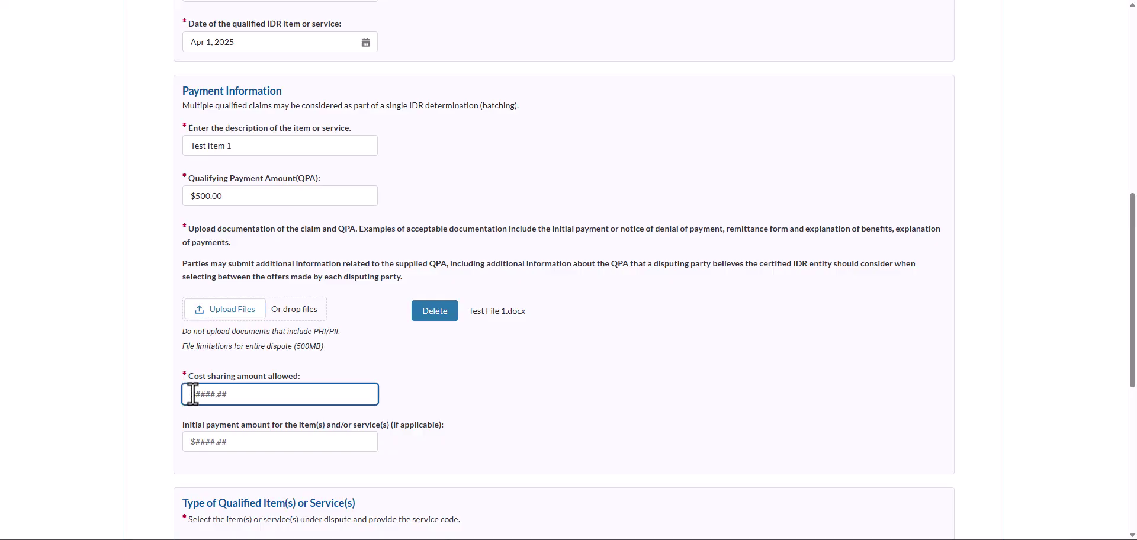
text(00)
Step: Select Emergency item(s)/service(s) as the type of qualified item and enter 12345 as the service code
scroll(169, 421, down, 1)
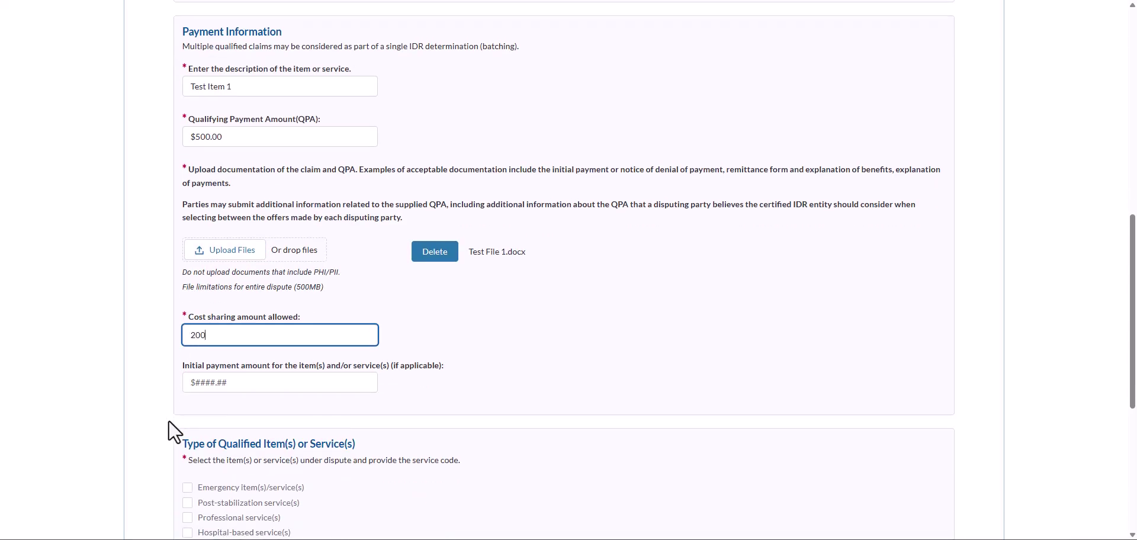
scroll(168, 420, down, 3)
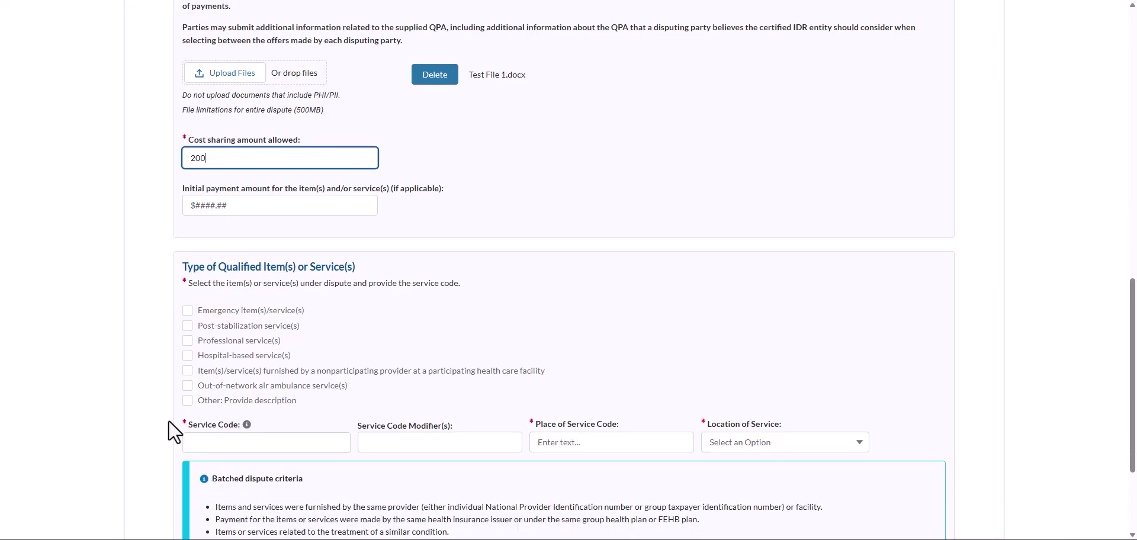
scroll(168, 421, down, 2)
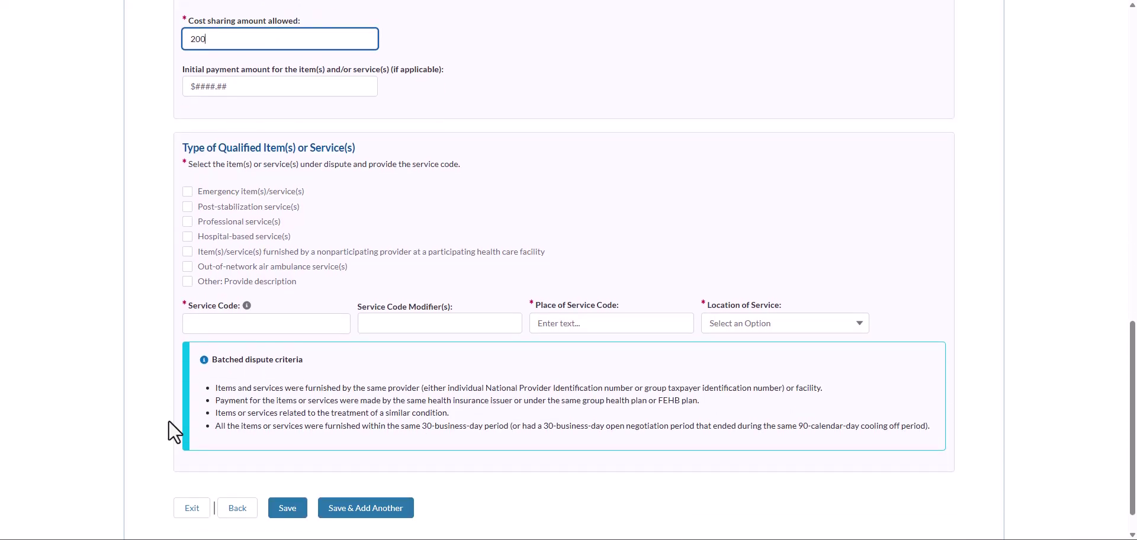
scroll(168, 421, down, 1)
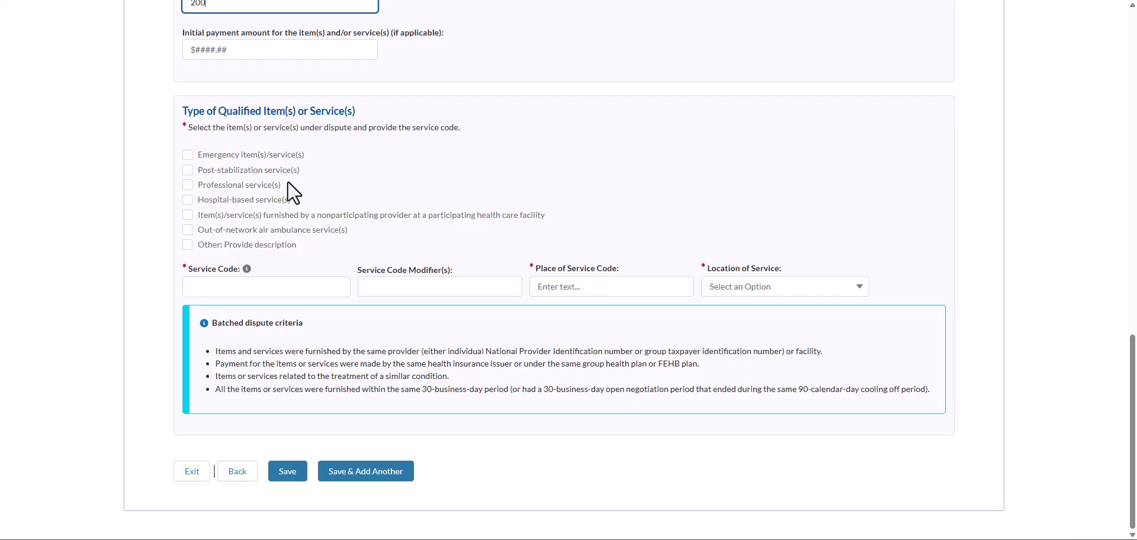
click(187, 155)
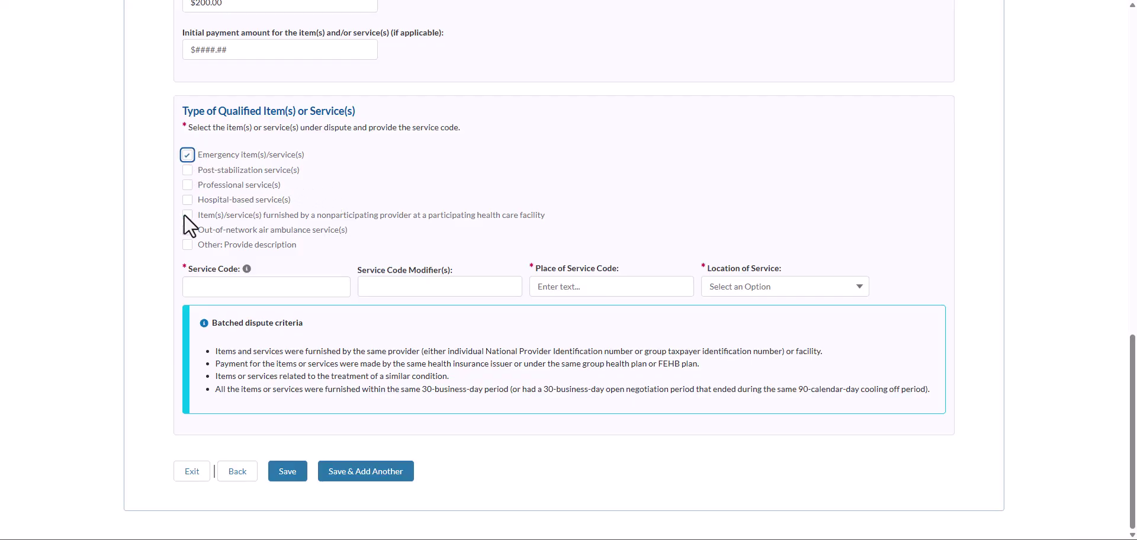
click(185, 286)
text(12345)
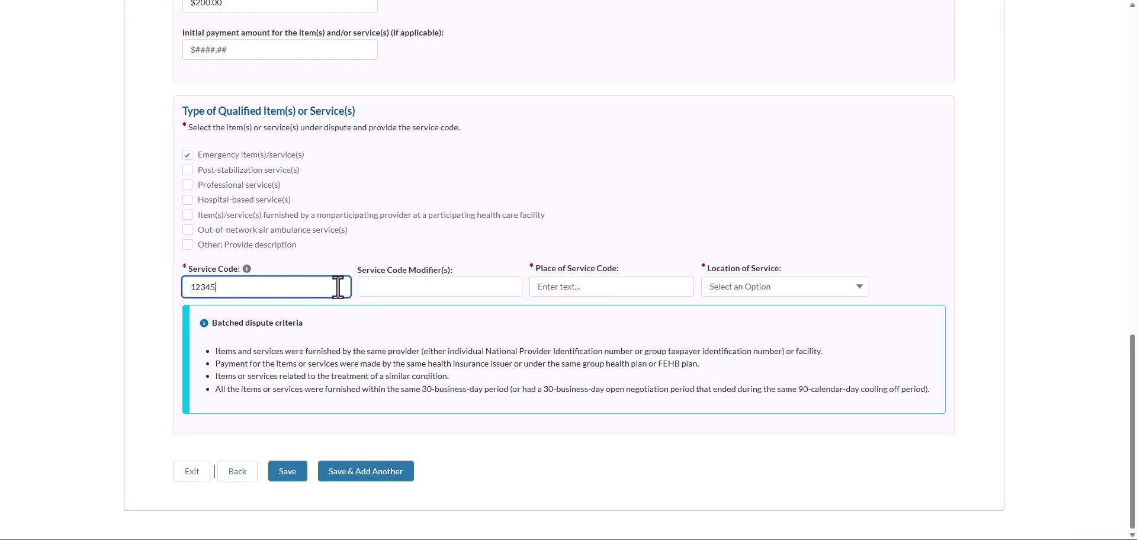
Step: Enter service code modifiers 25;37;AI;GC and place of service code 23, and set the location of service to MD
click(361, 286)
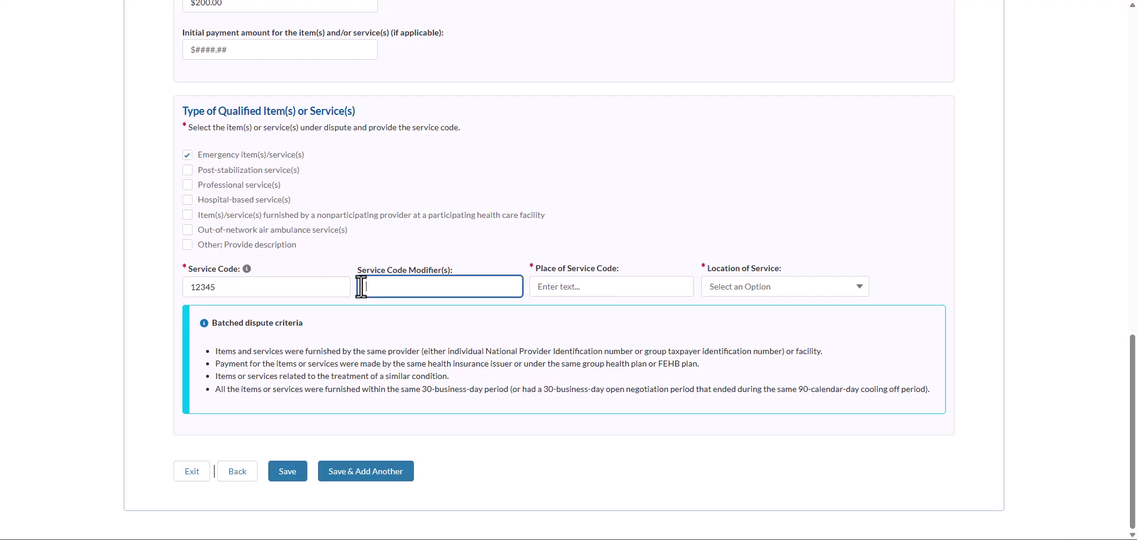
text(25;37;AI;GC)
click(535, 287)
text(23)
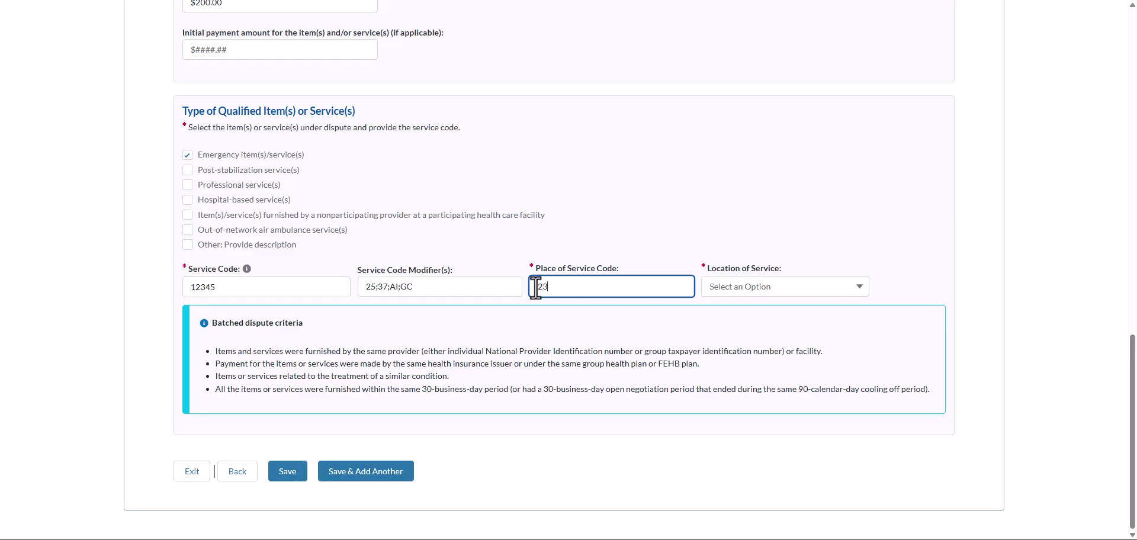
click(785, 289)
scroll(776, 368, down, 7)
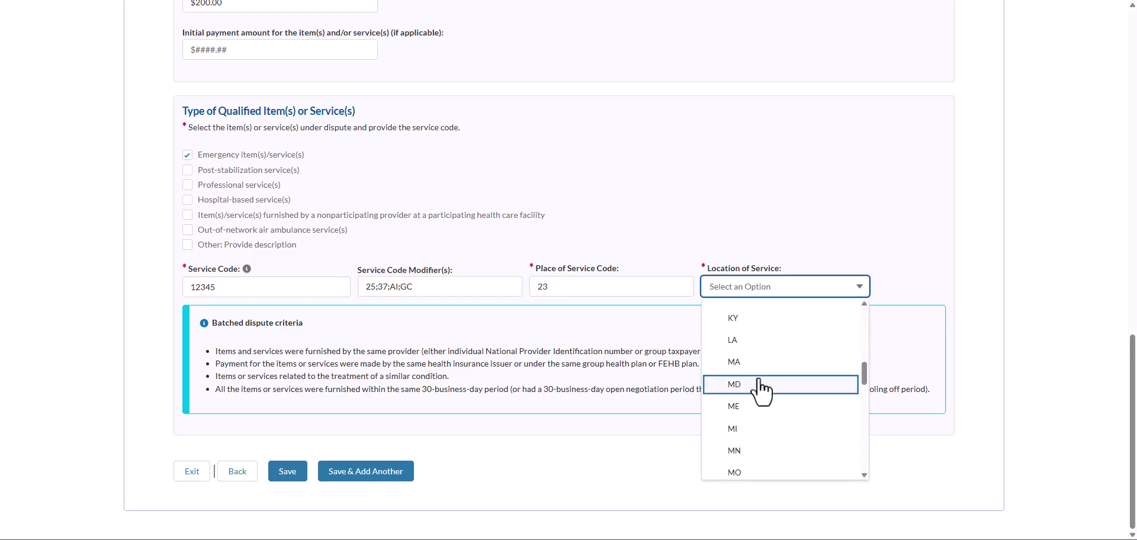
click(762, 386)
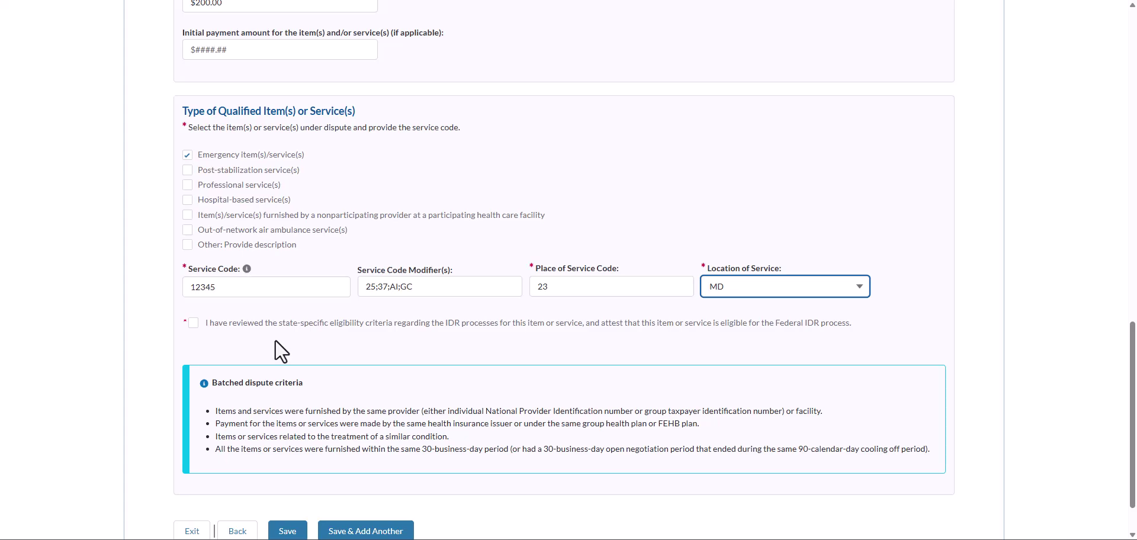
Step: Attest that the item or service is eligible for the Federal IDR process, then save the line item and add another
click(194, 322)
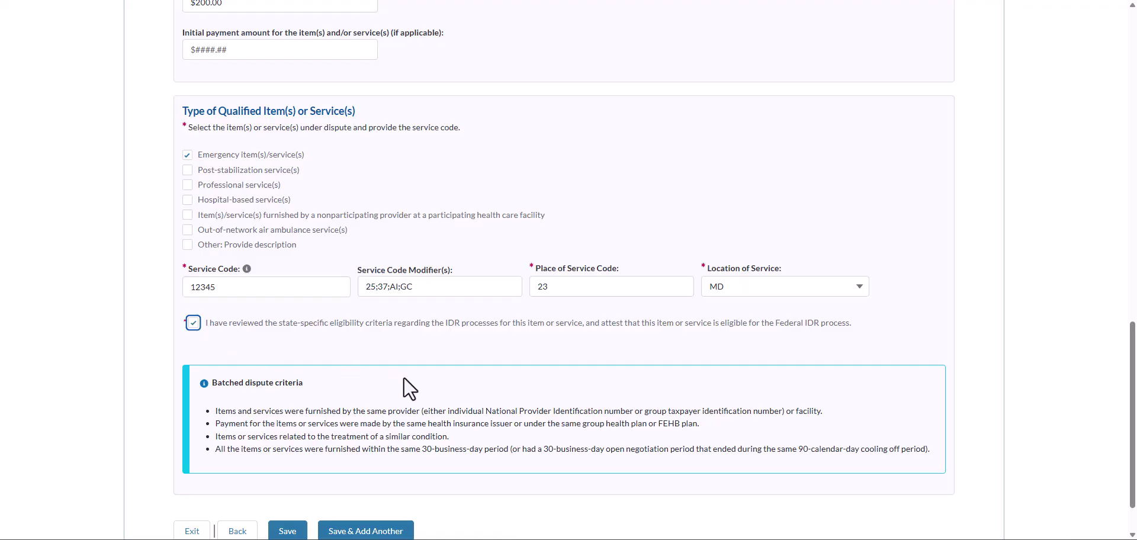
scroll(445, 392, down, 1)
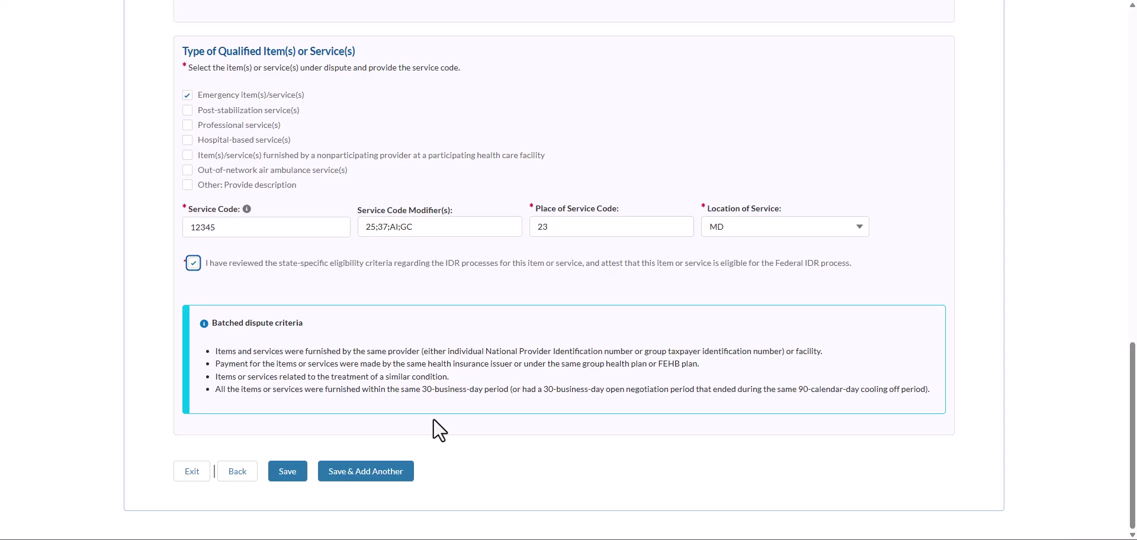
click(350, 480)
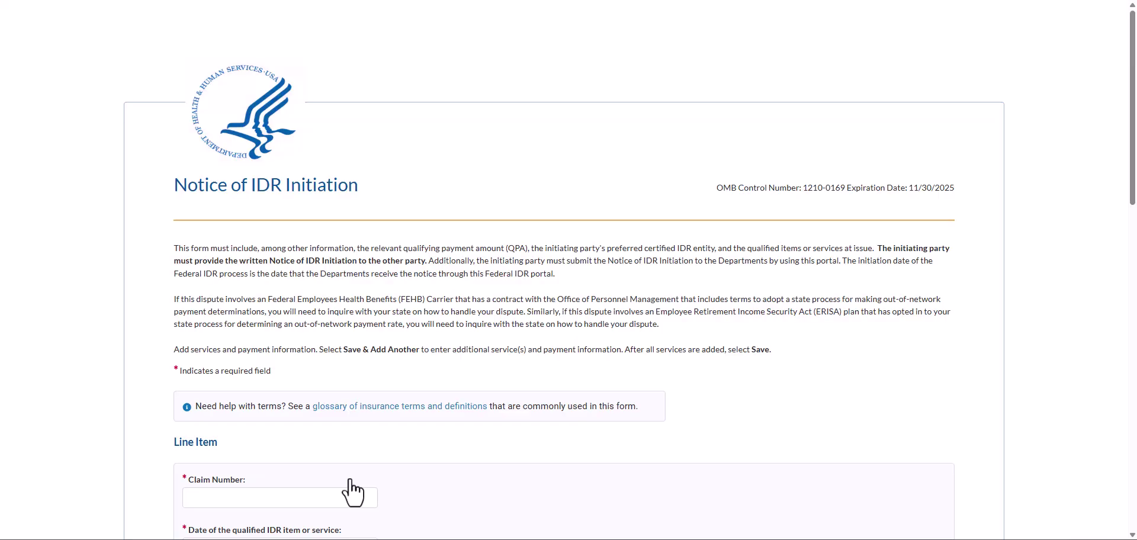
Step: Enter the second line item's claim number and set its date of the qualified IDR item or service to Apr 1, 2025
scroll(352, 492, down, 4)
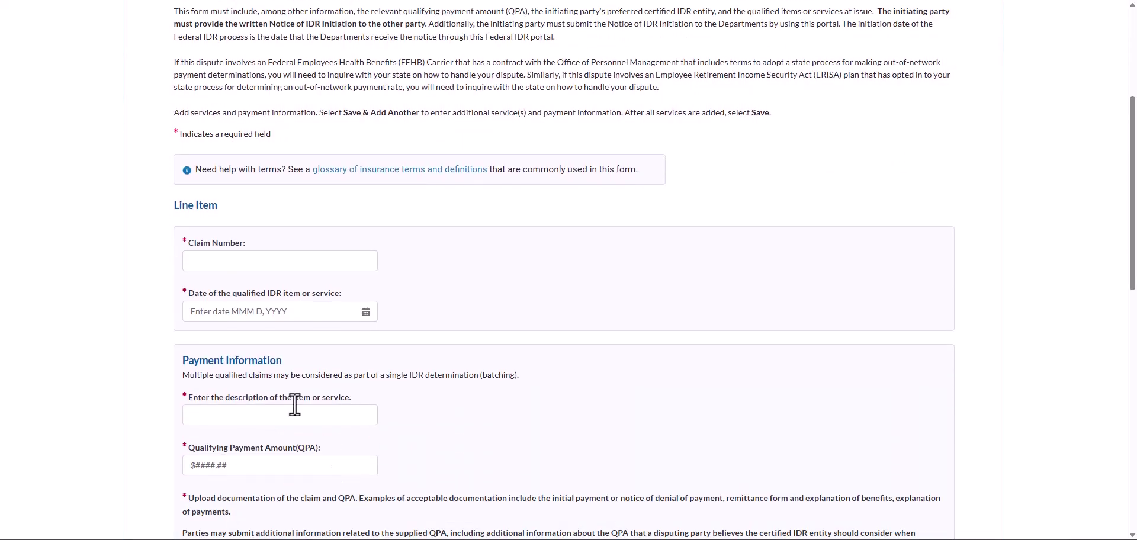
click(218, 260)
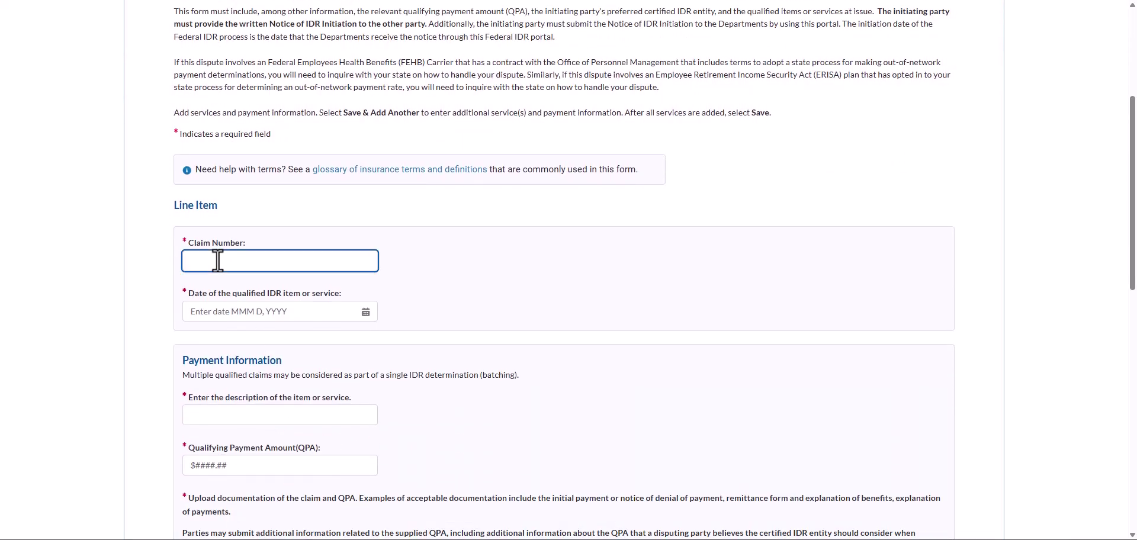
text(123456)
click(366, 311)
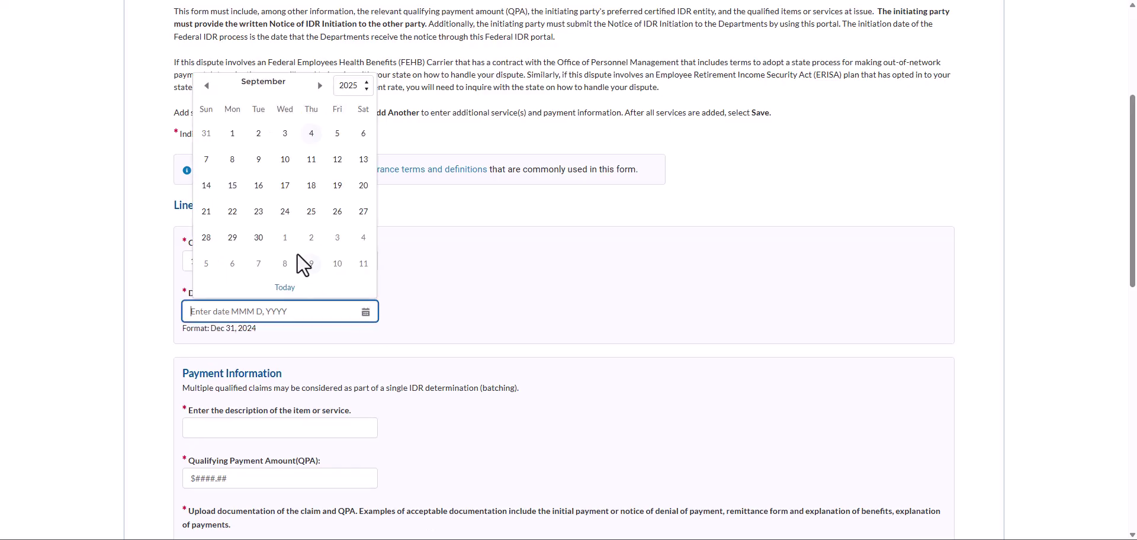
click(207, 86)
click(207, 88)
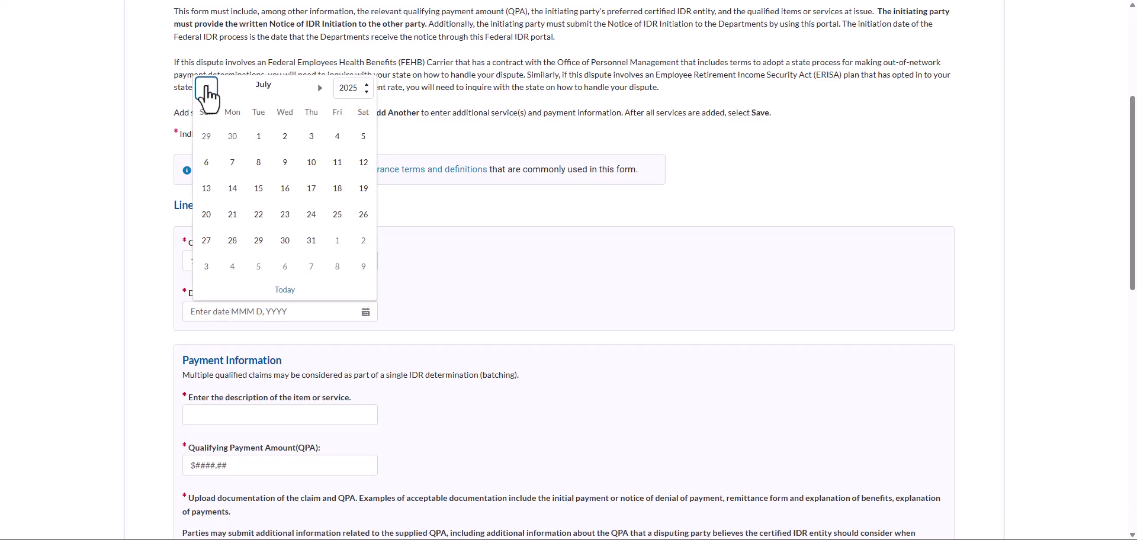
click(206, 88)
click(207, 87)
click(207, 88)
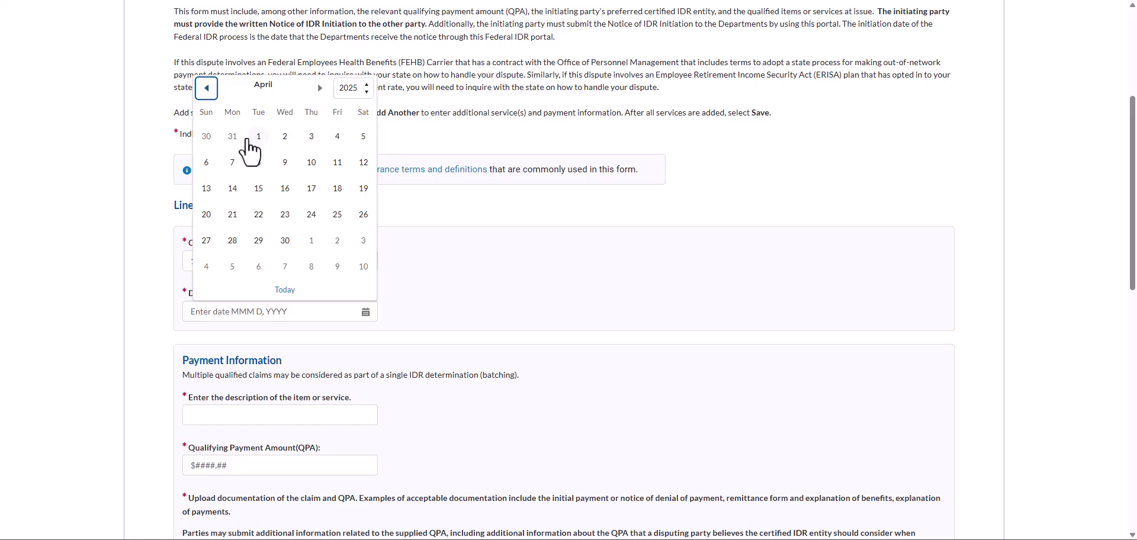
click(249, 140)
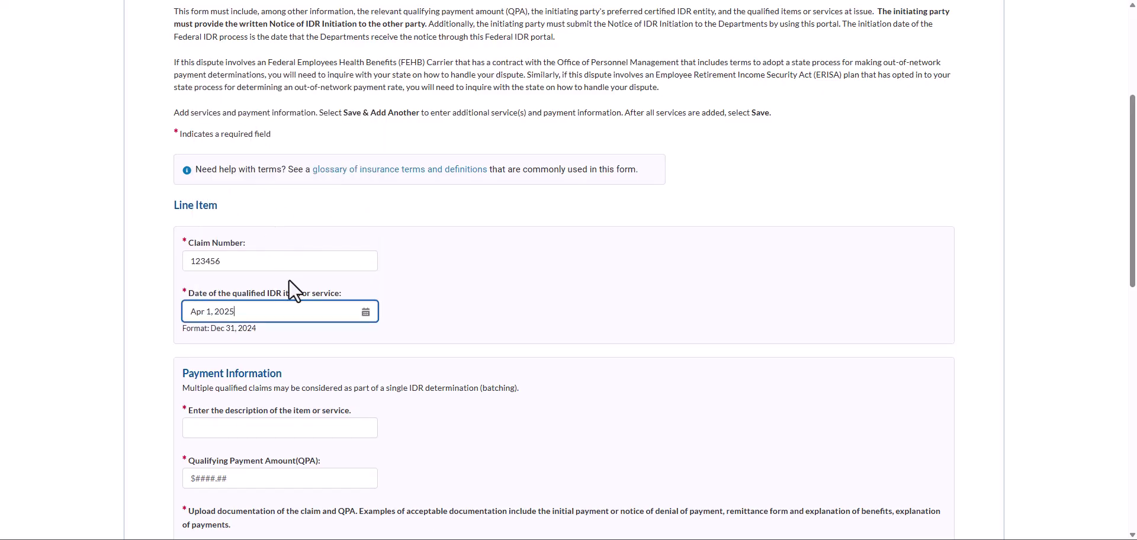
Step: Describe the second item or service as Test Item 2 and set its Qualifying Payment Amount to $500
scroll(282, 349, down, 2)
scroll(225, 278, down, 1)
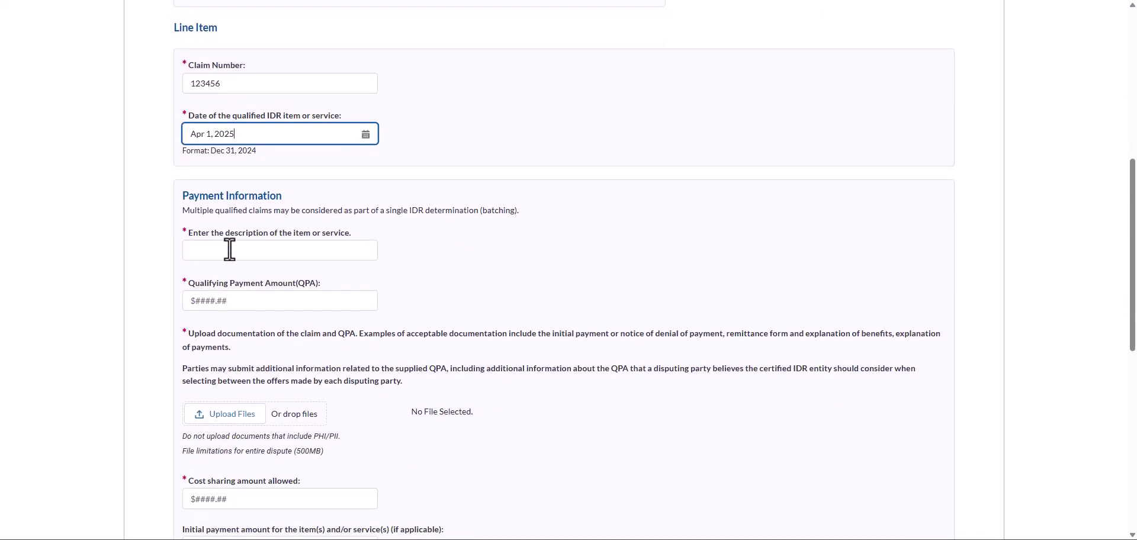
click(225, 246)
text(Test Ite)
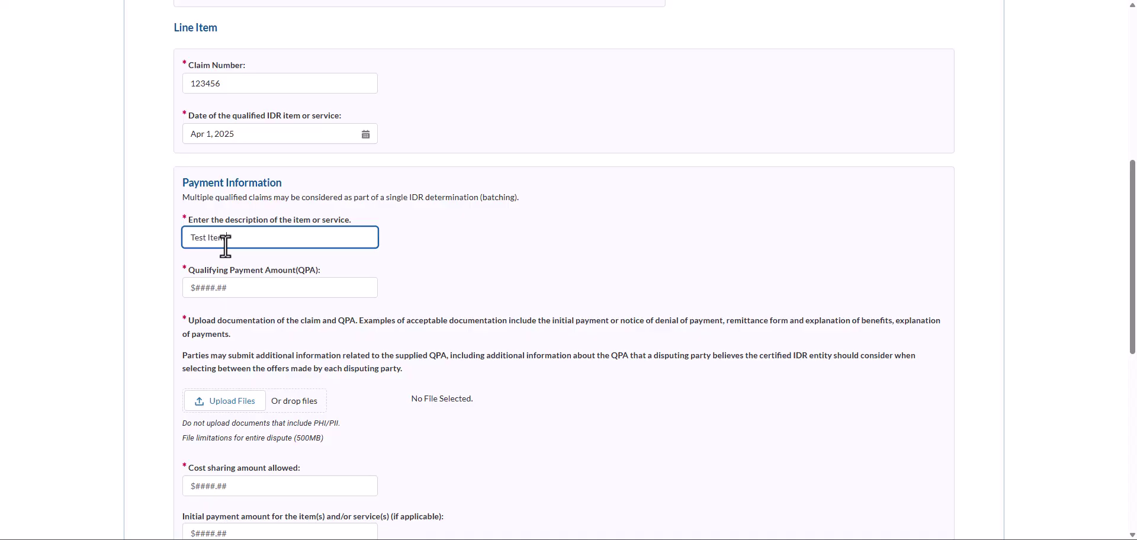
text(m 2)
click(229, 289)
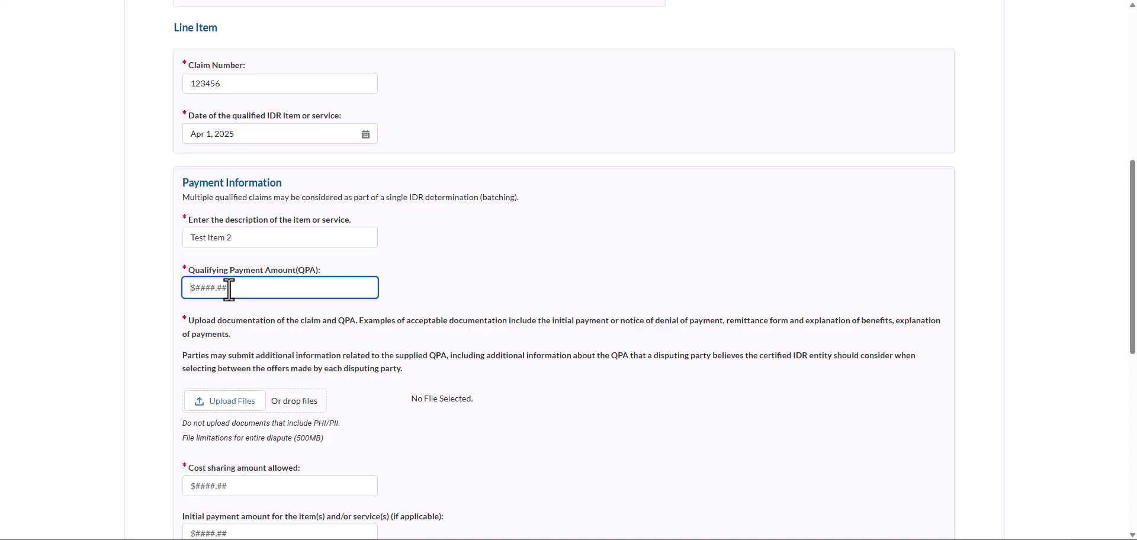
text(500)
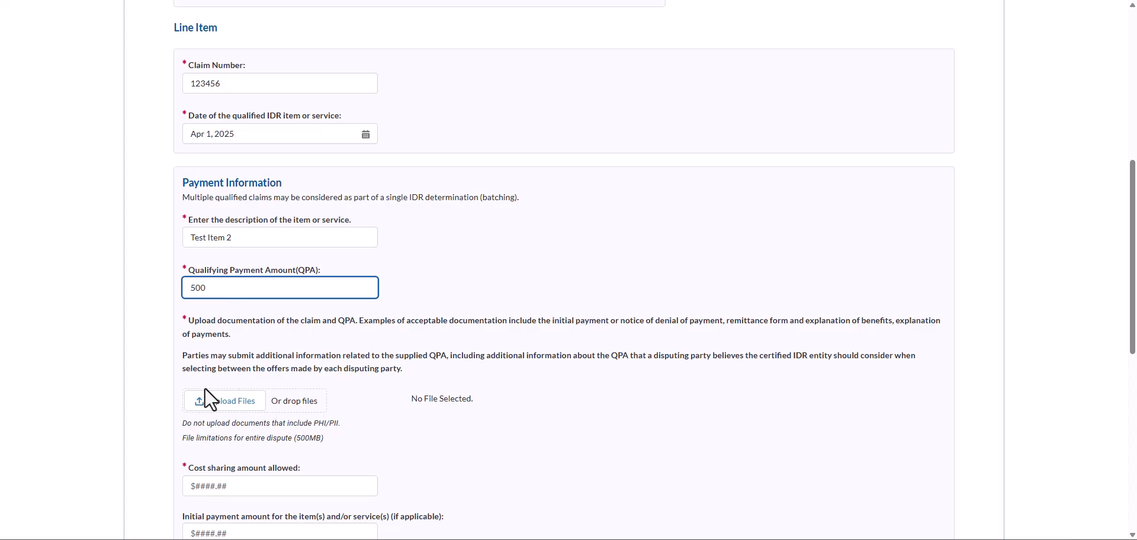
Step: Upload Test File 1.docx as documentation for Test Item 2 and set its cost sharing amount allowed to $200
click(203, 407)
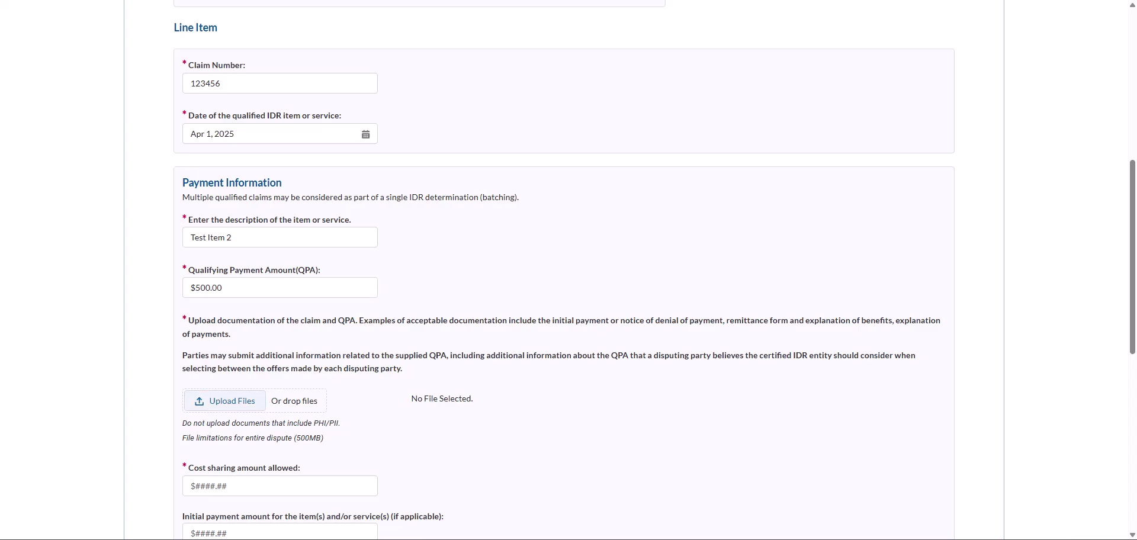
click(1000, 386)
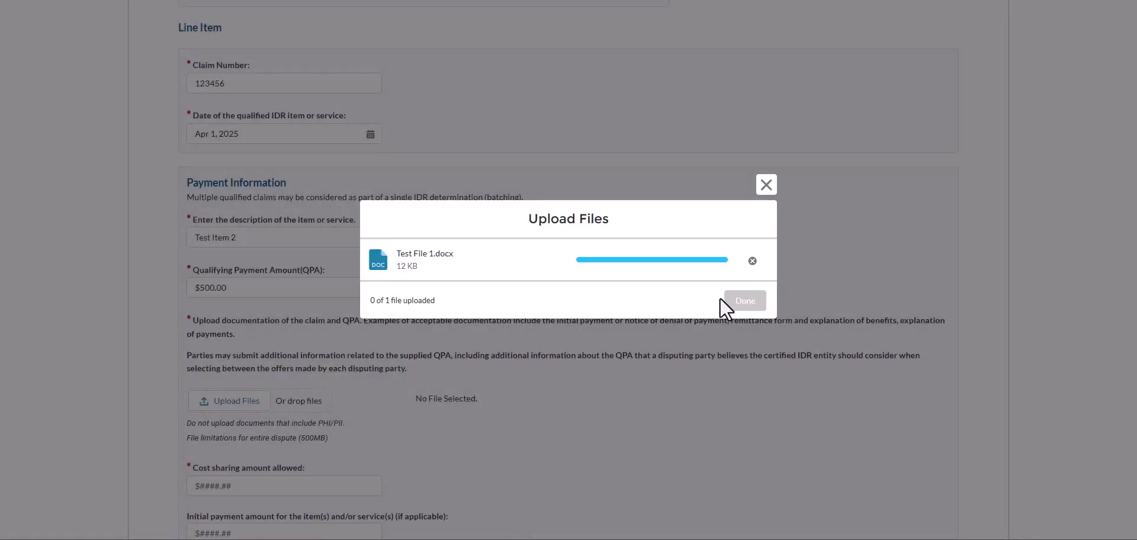
click(740, 305)
scroll(415, 355, down, 2)
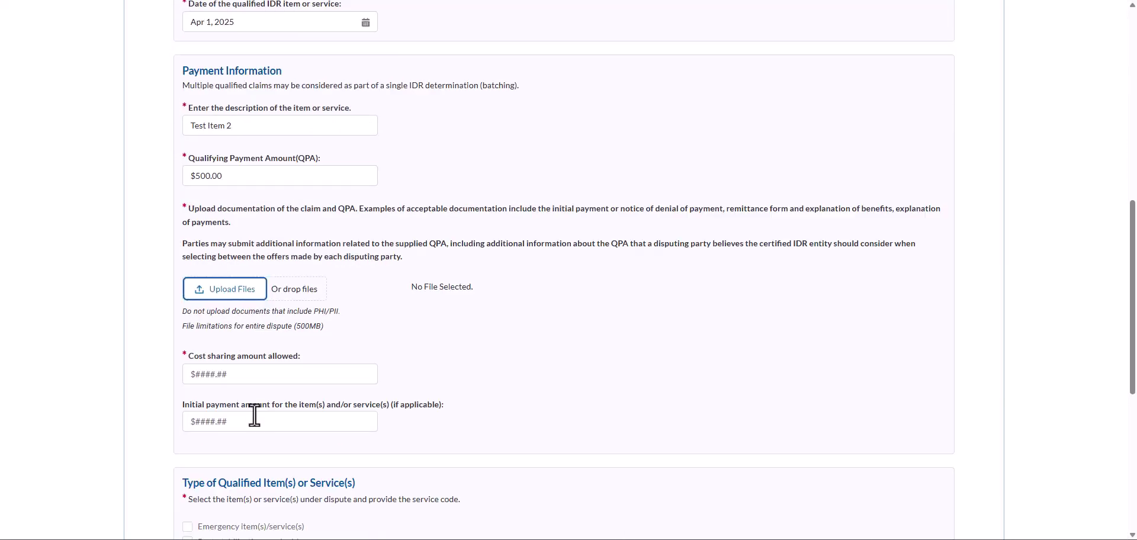
click(216, 366)
text(200)
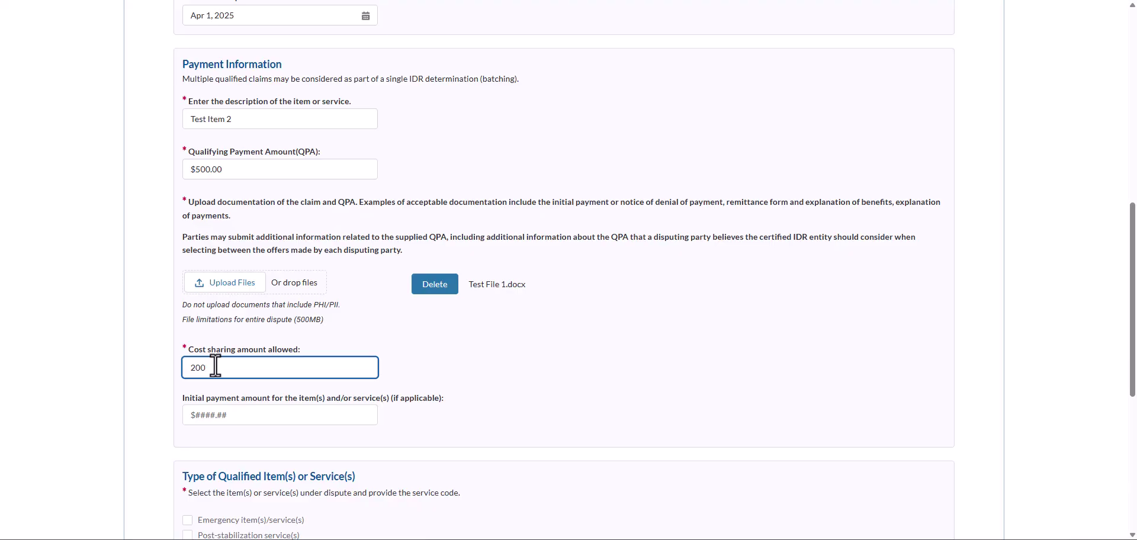
Step: Mark Test Item 2 as Emergency item(s)/service(s) and enter 12345 as its service code
scroll(246, 445, down, 5)
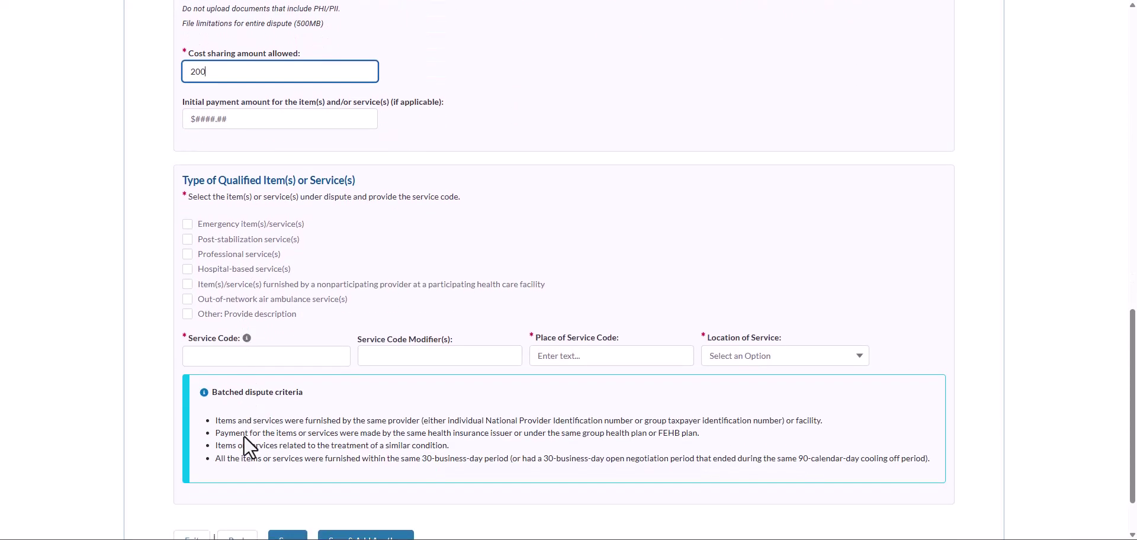
scroll(244, 436, down, 2)
click(188, 164)
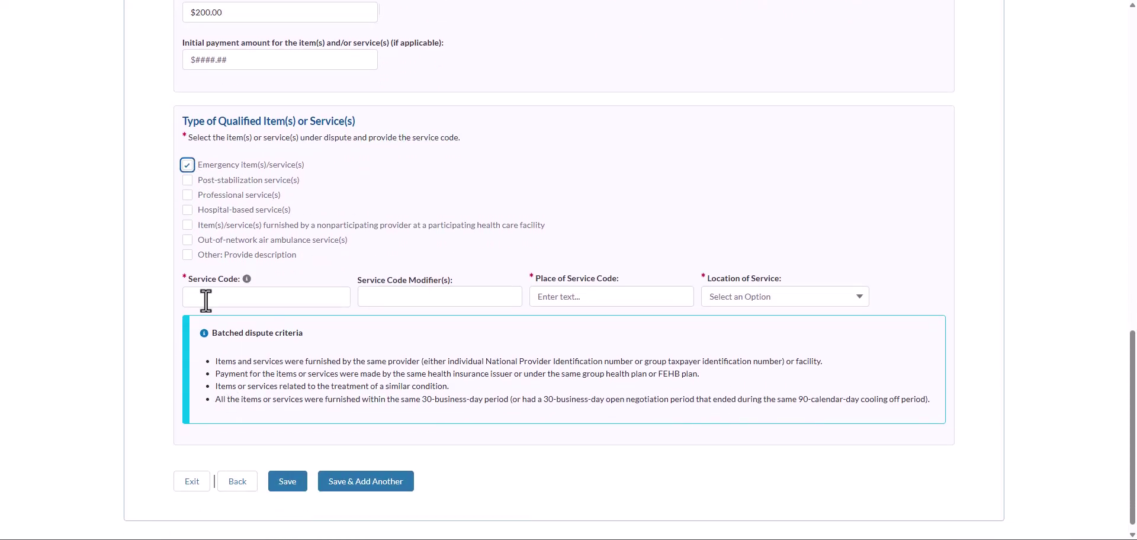
click(204, 299)
text(12345)
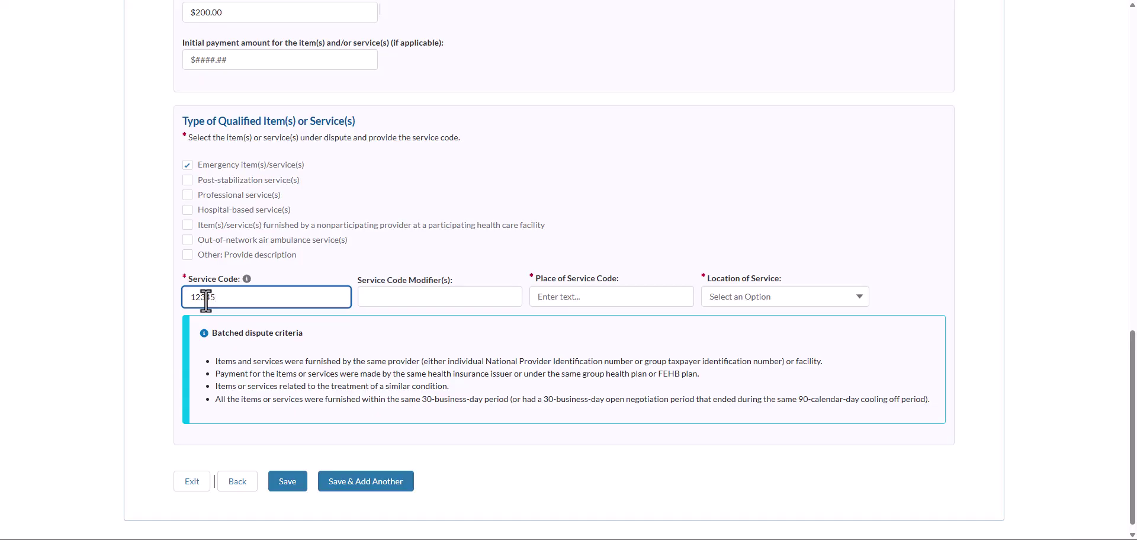
Step: Enter place of service code 23 and location MD for Test Item 2, and attest to its Federal IDR eligibility
click(546, 296)
text(23)
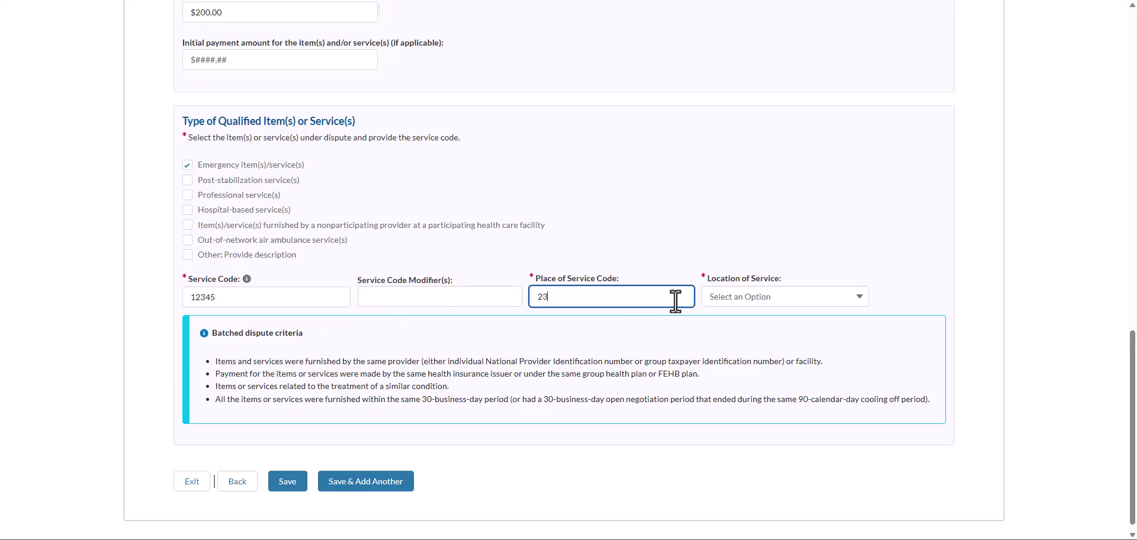
click(756, 299)
scroll(762, 385, down, 7)
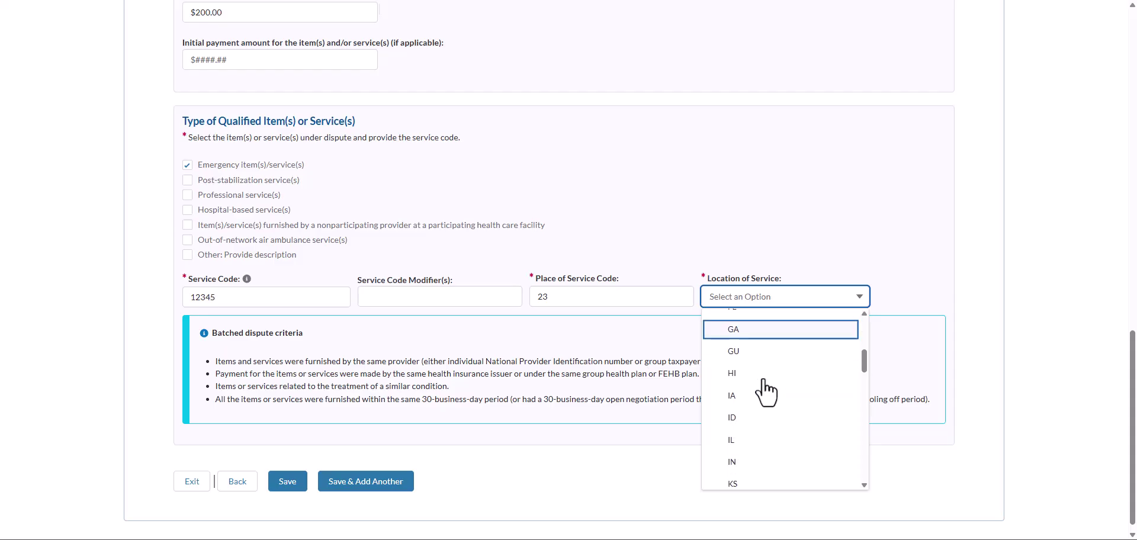
click(763, 393)
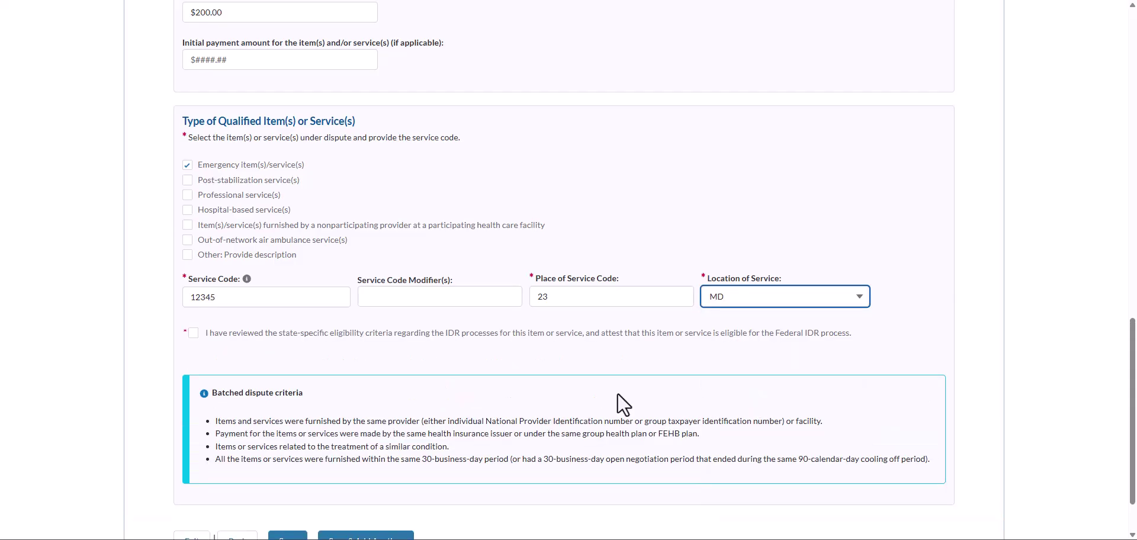
click(193, 333)
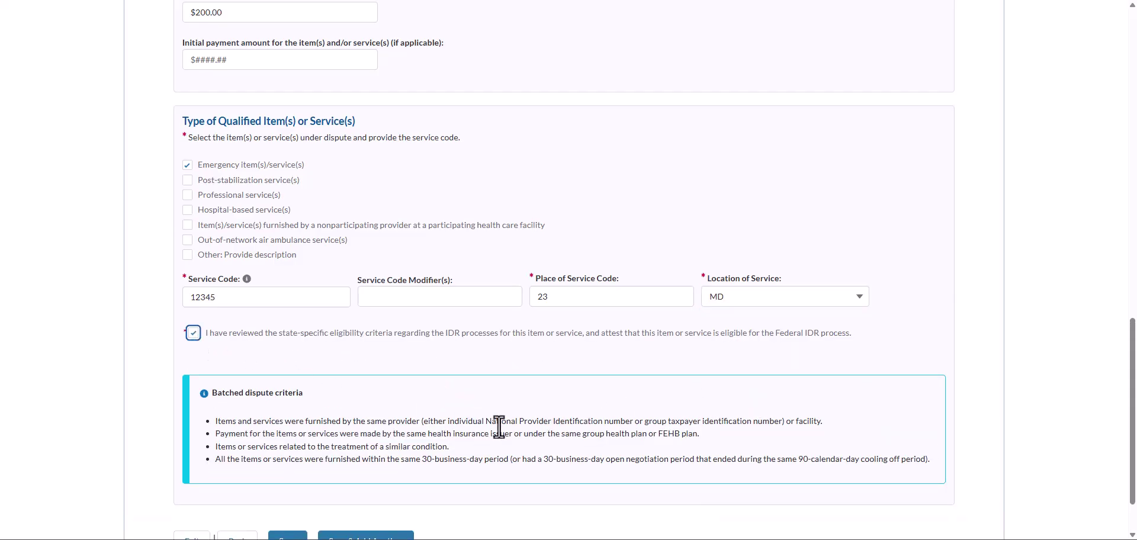
scroll(512, 439, down, 2)
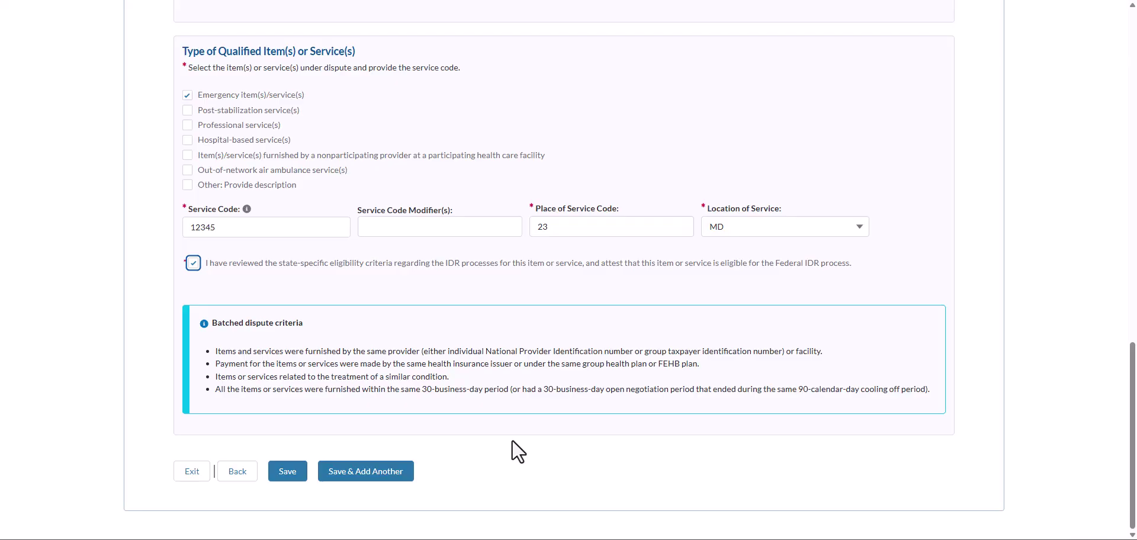
click(291, 477)
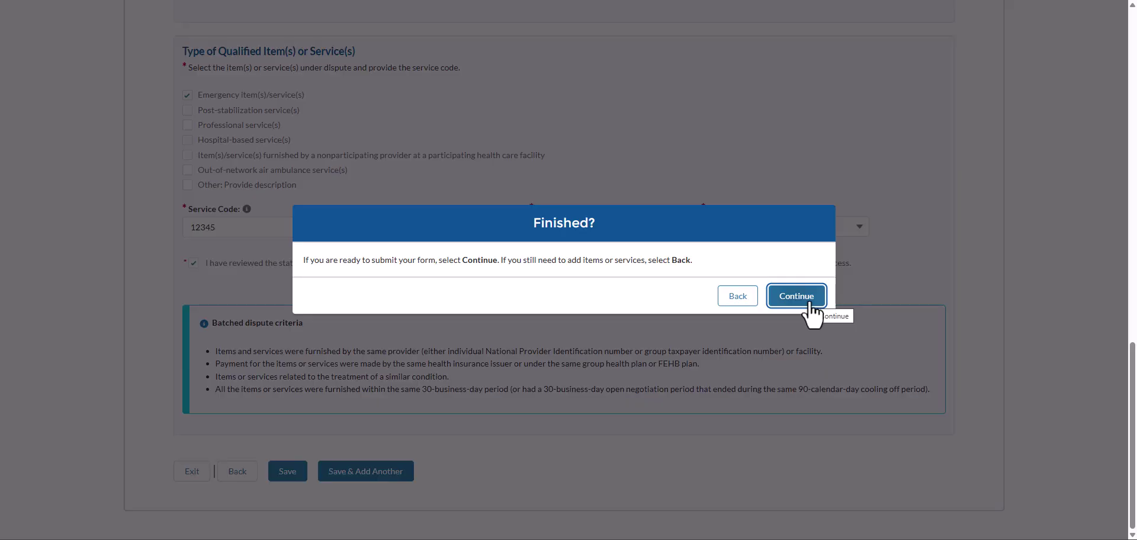
click(747, 300)
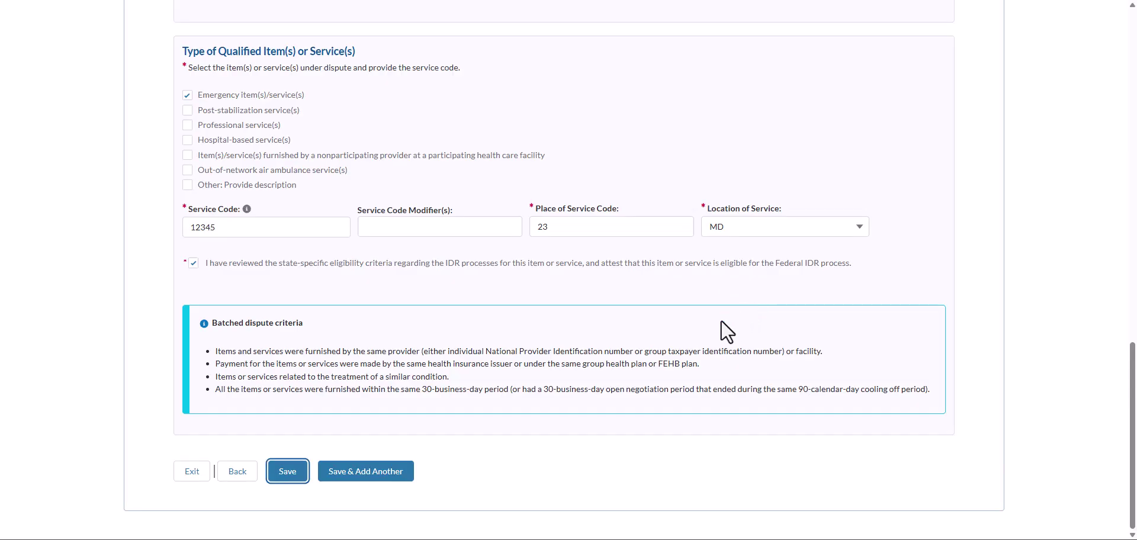
Step: Save the Test Item 2 line item and add another blank dispute line item
click(359, 478)
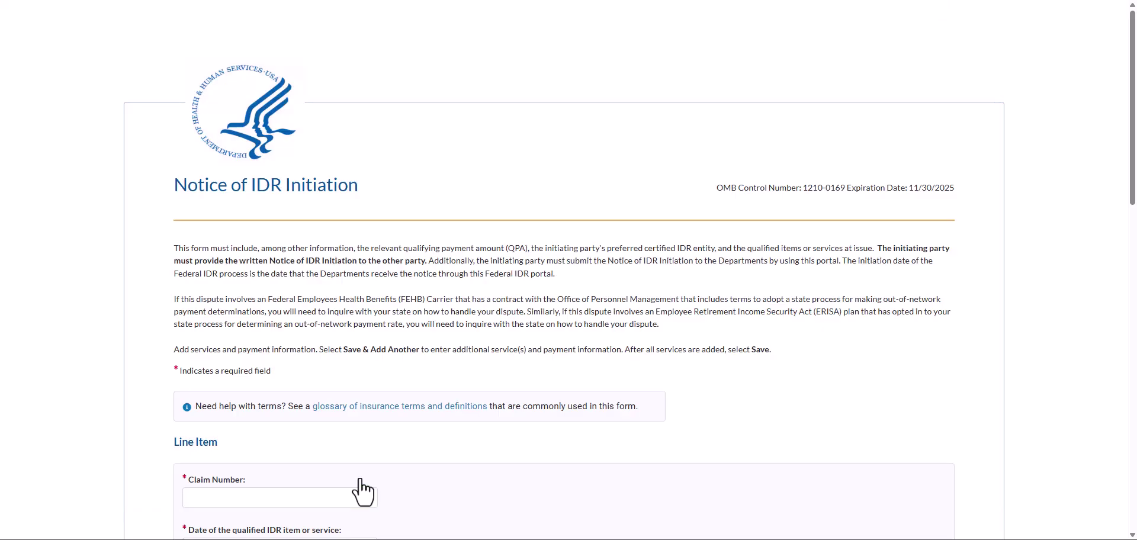
scroll(426, 460, down, 6)
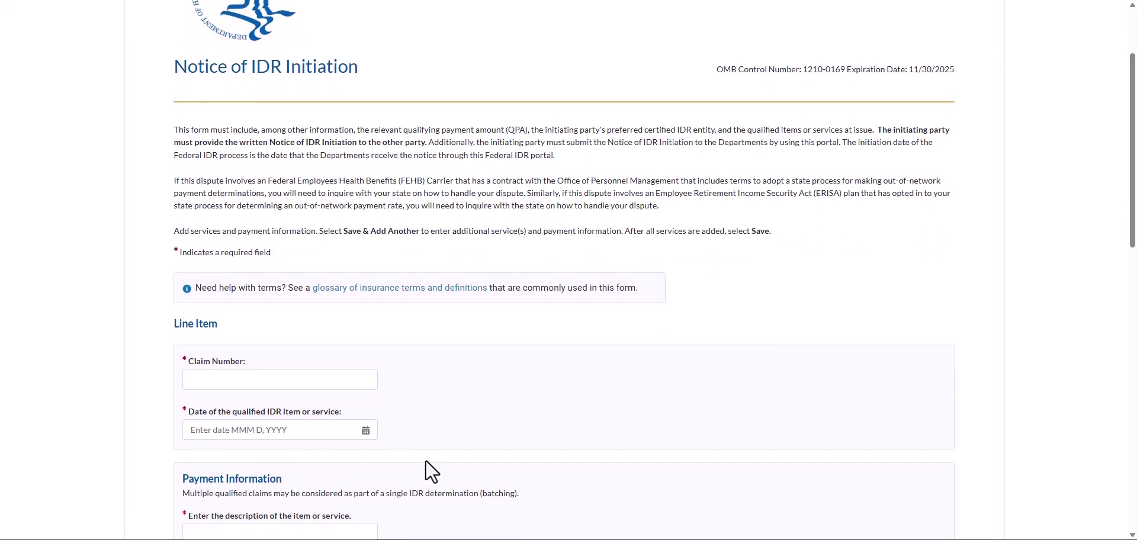
scroll(425, 460, down, 5)
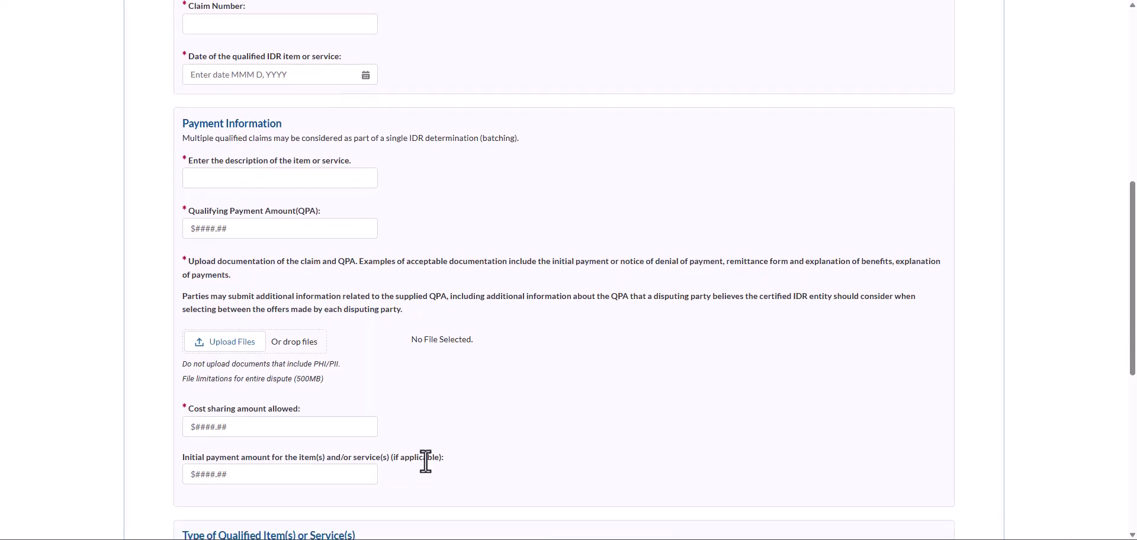
scroll(425, 460, down, 4)
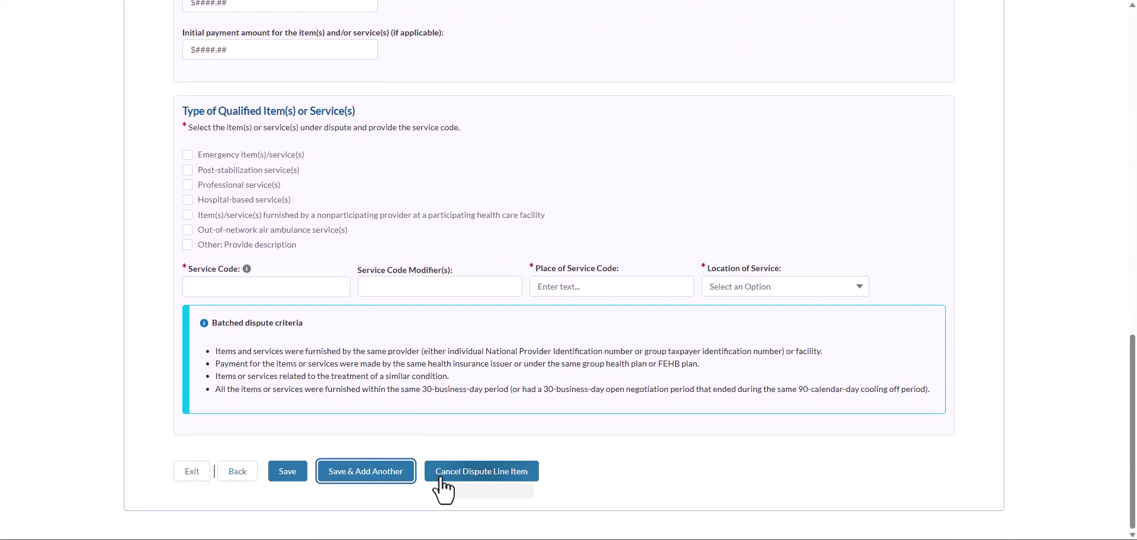
Step: Discard the blank dispute line item and confirm the cancellation
click(440, 480)
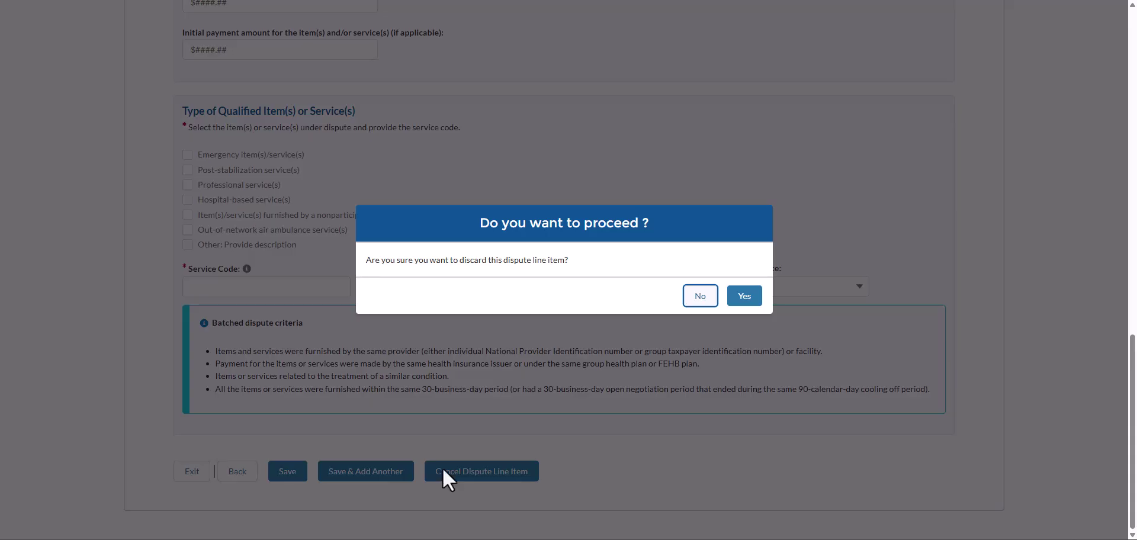
click(754, 301)
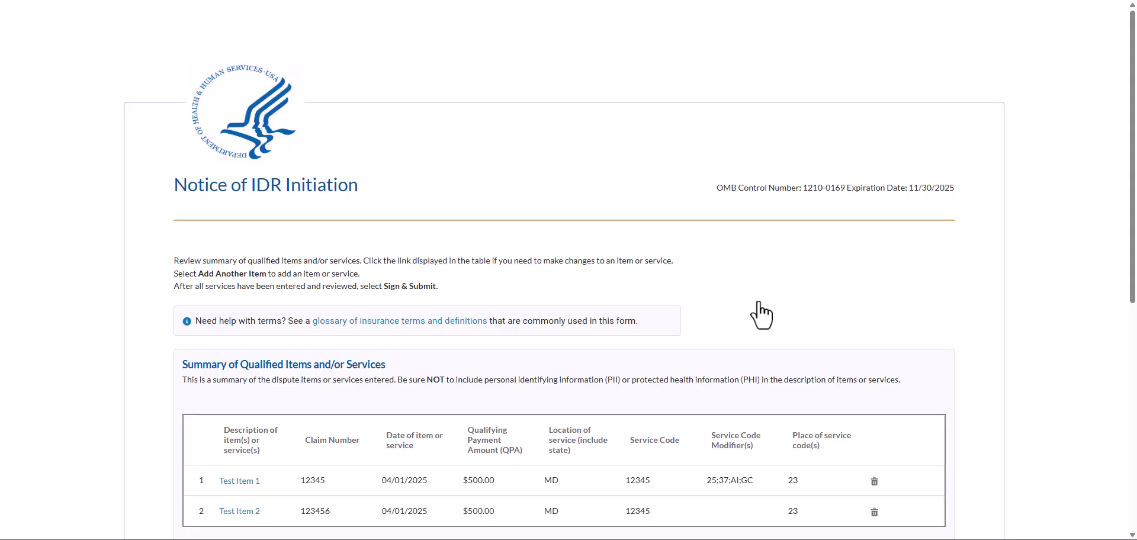
Step: Reopen the Test Item 1 line item from the summary, review its entries, and save it
scroll(758, 301, down, 4)
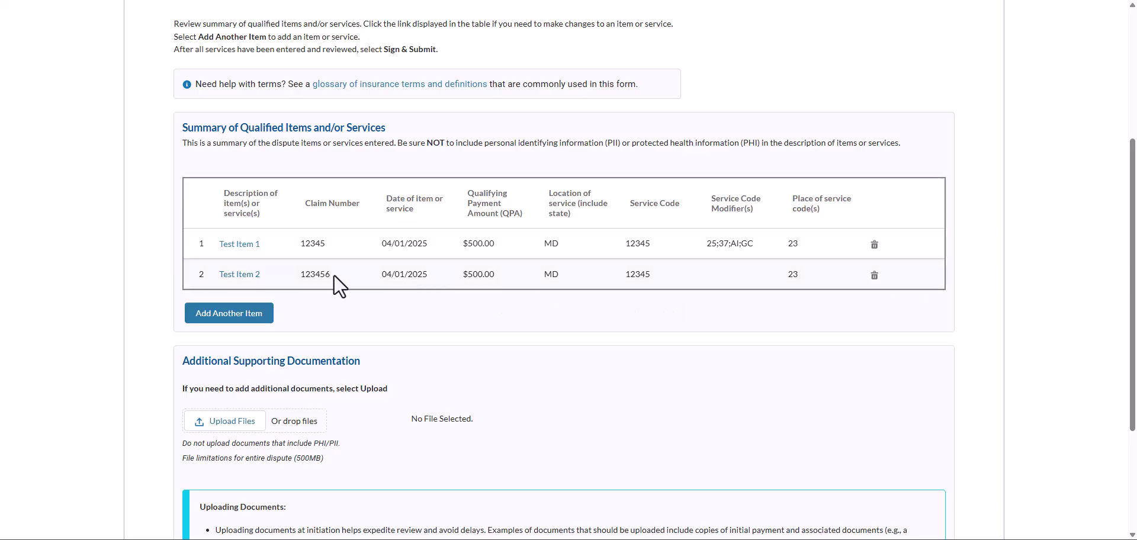
click(245, 247)
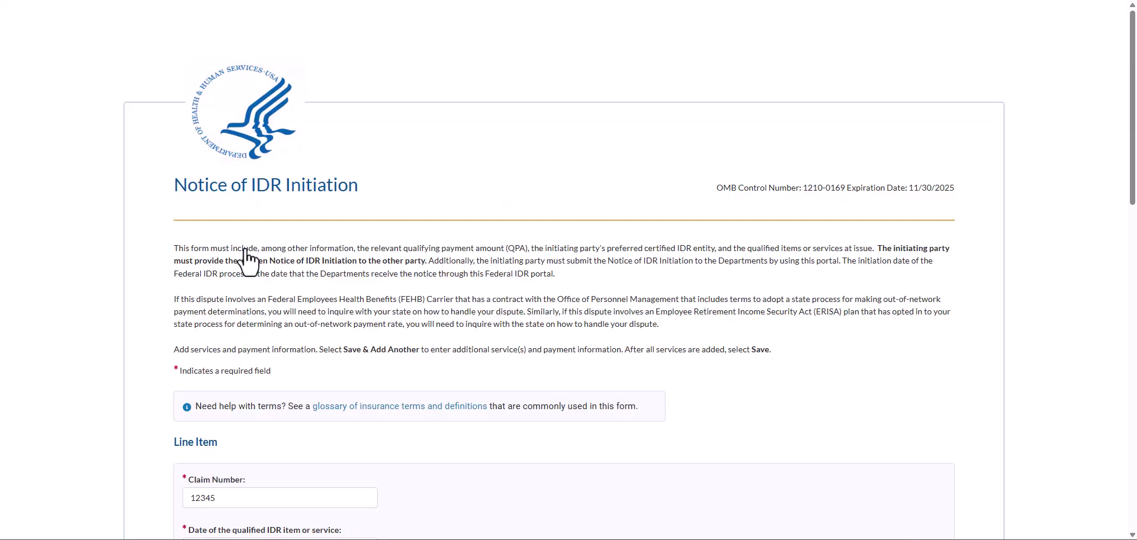
scroll(493, 418, down, 4)
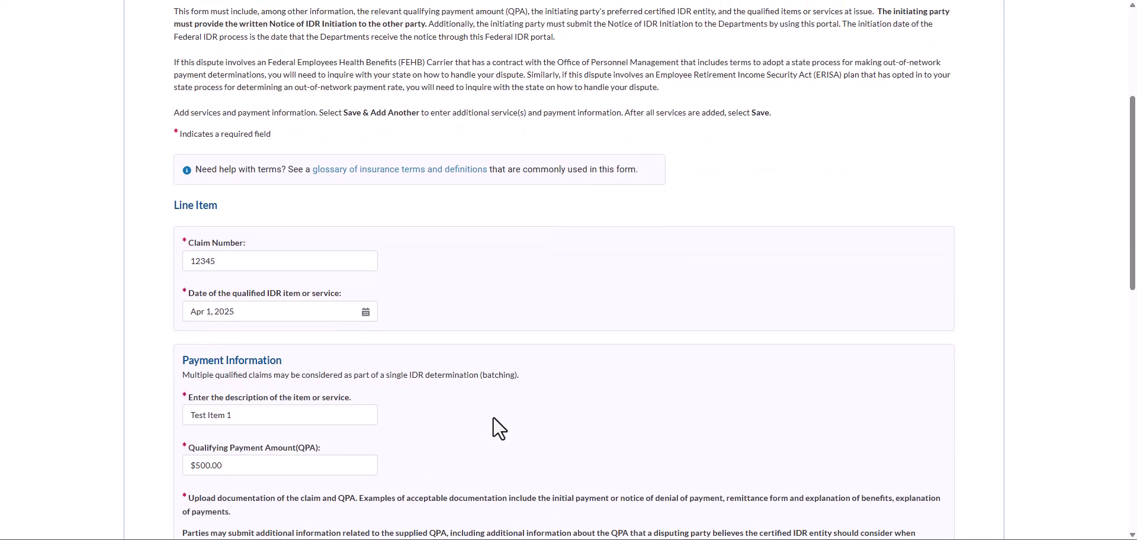
scroll(492, 417, down, 8)
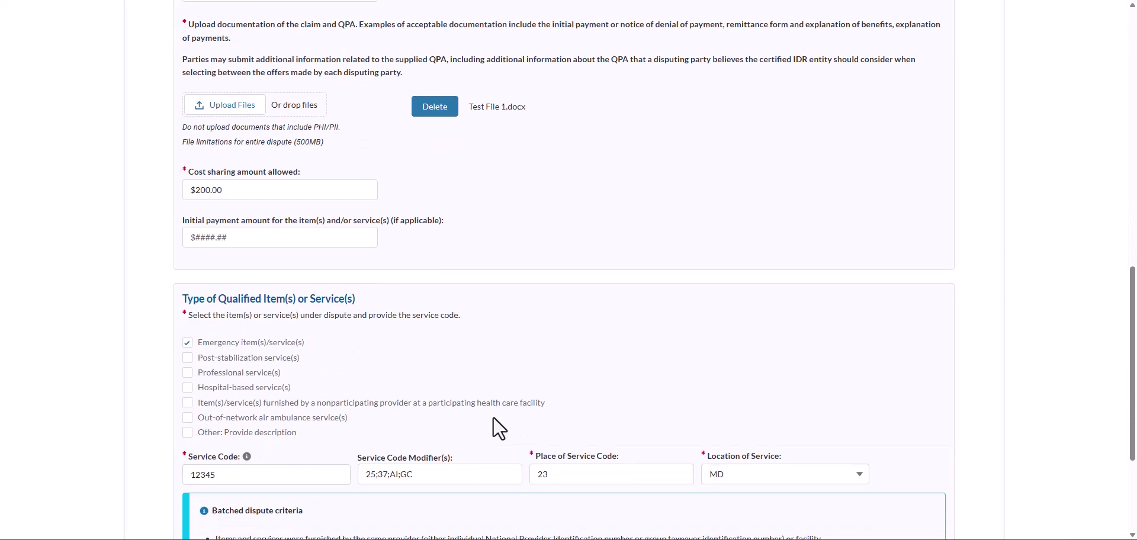
scroll(493, 416, down, 3)
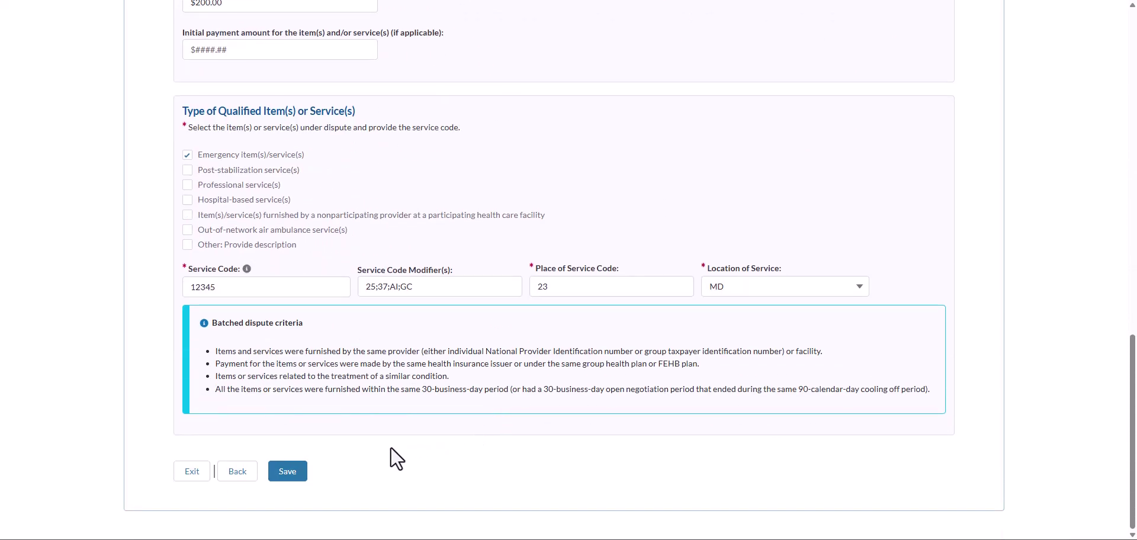
click(289, 478)
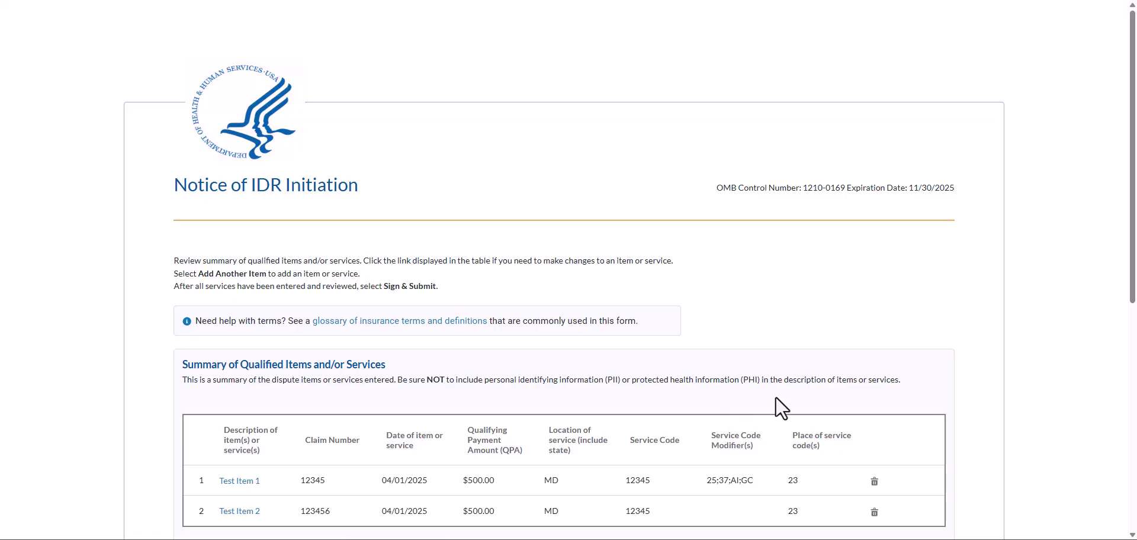
Step: Review the summary of qualified items and the supporting documentation section, and proceed to signing and submission
scroll(775, 398, down, 4)
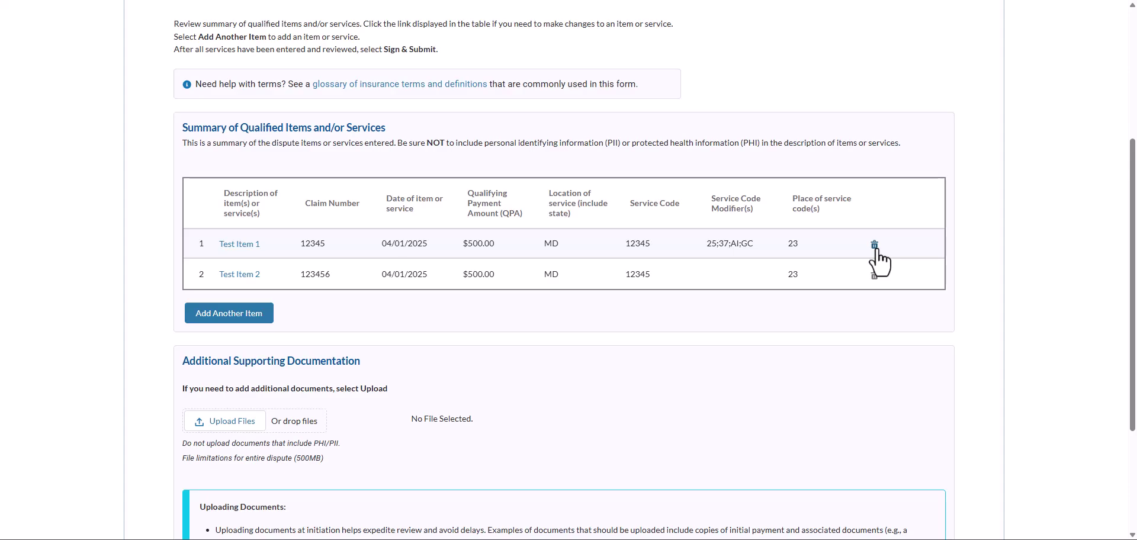
scroll(852, 359, down, 2)
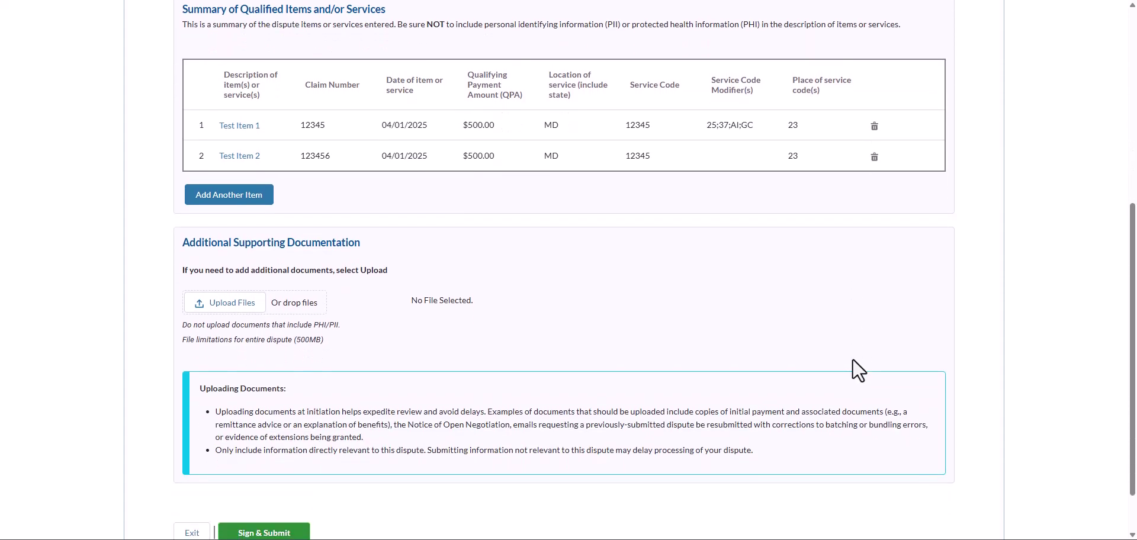
scroll(853, 360, down, 1)
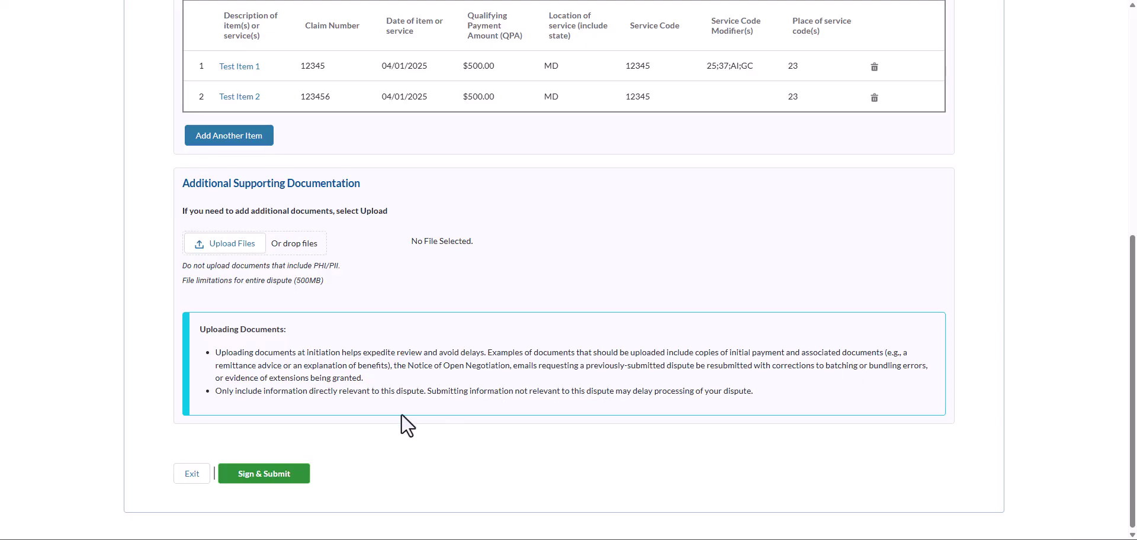
click(260, 477)
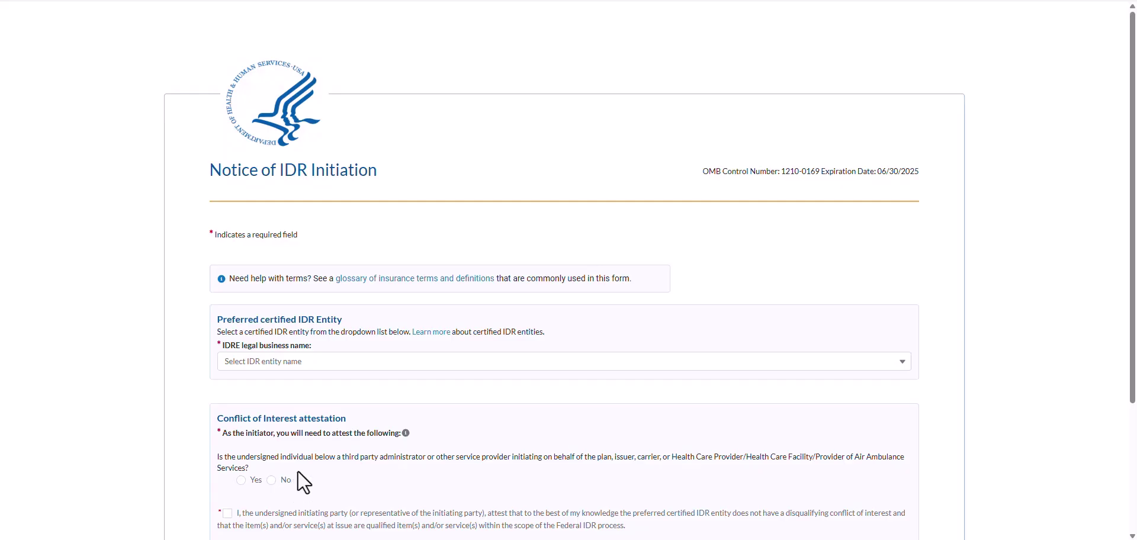
Step: Choose IDR ETO TEST APPLICATION as the legal business name of the preferred certified IDR entity
click(364, 363)
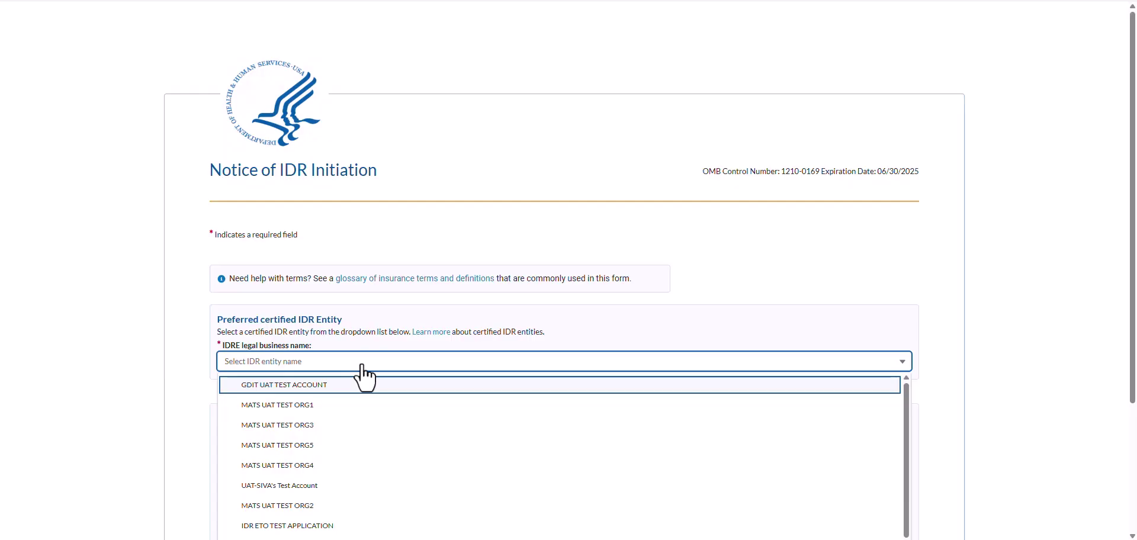
scroll(362, 367, down, 1)
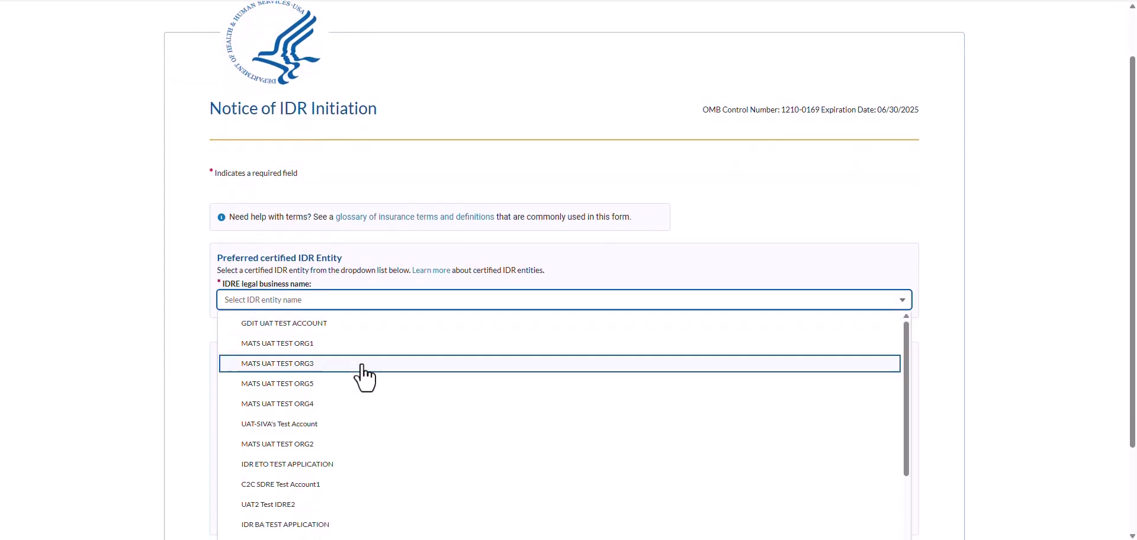
click(311, 468)
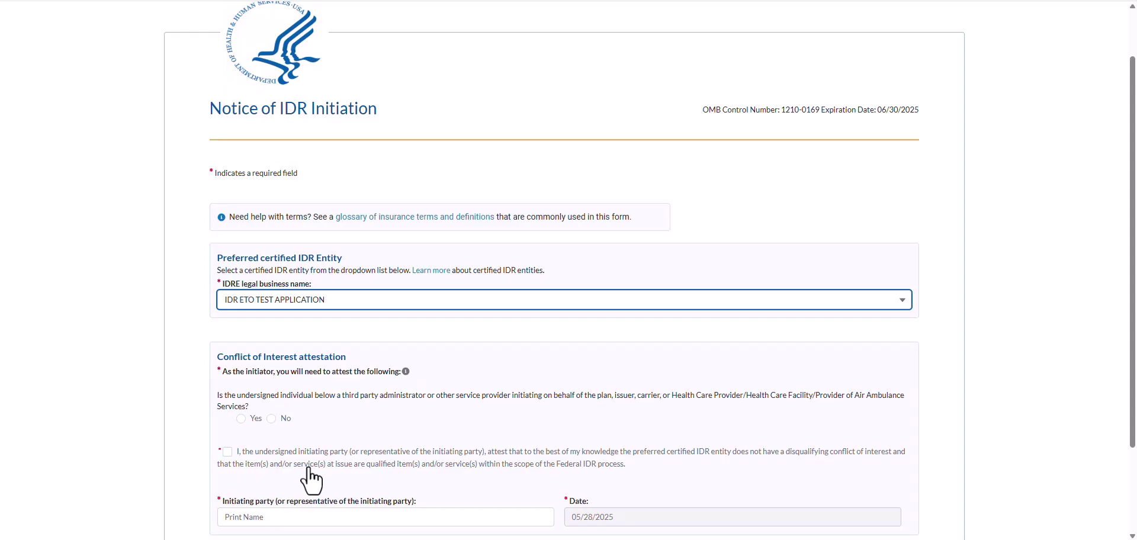
Step: Answer No to the third party administrator question and attest that the preferred IDR entity has no disqualifying conflict of interest
scroll(312, 483, down, 2)
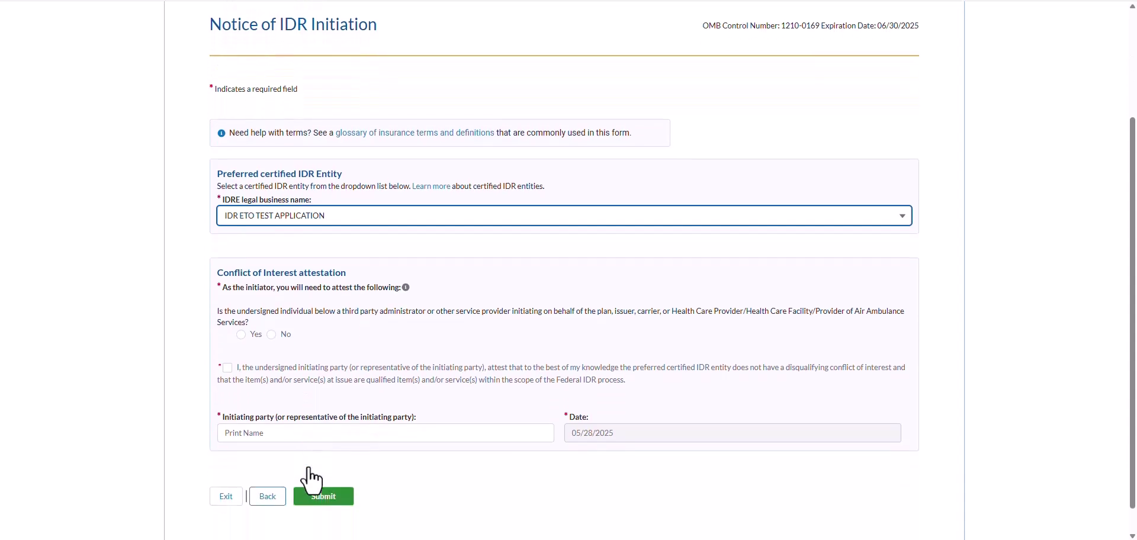
scroll(312, 482, down, 1)
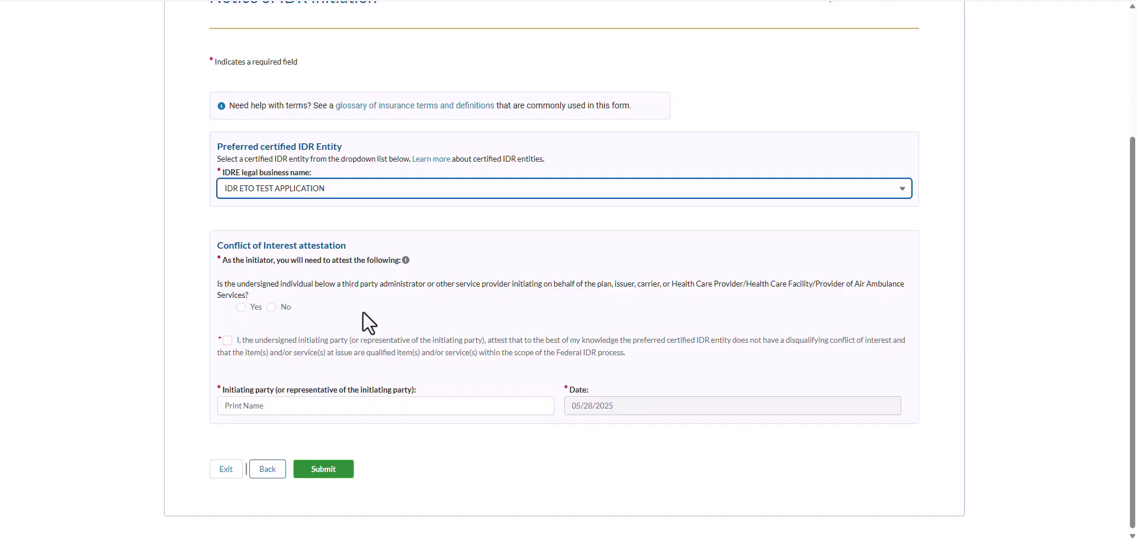
click(272, 307)
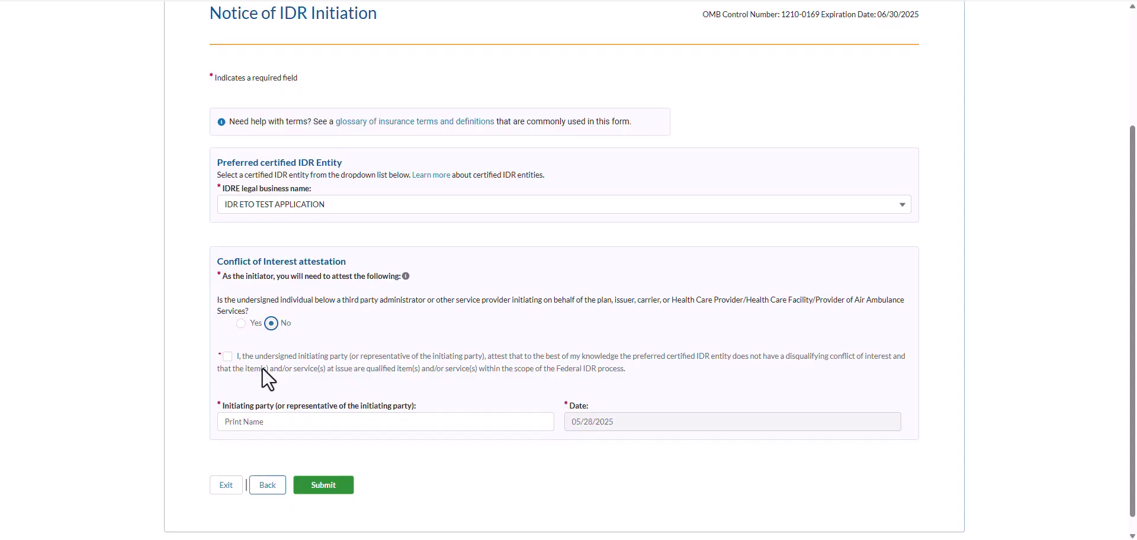
click(225, 357)
Step: Enter the initiating party's printed name and submit the Notice of IDR Initiation
click(234, 421)
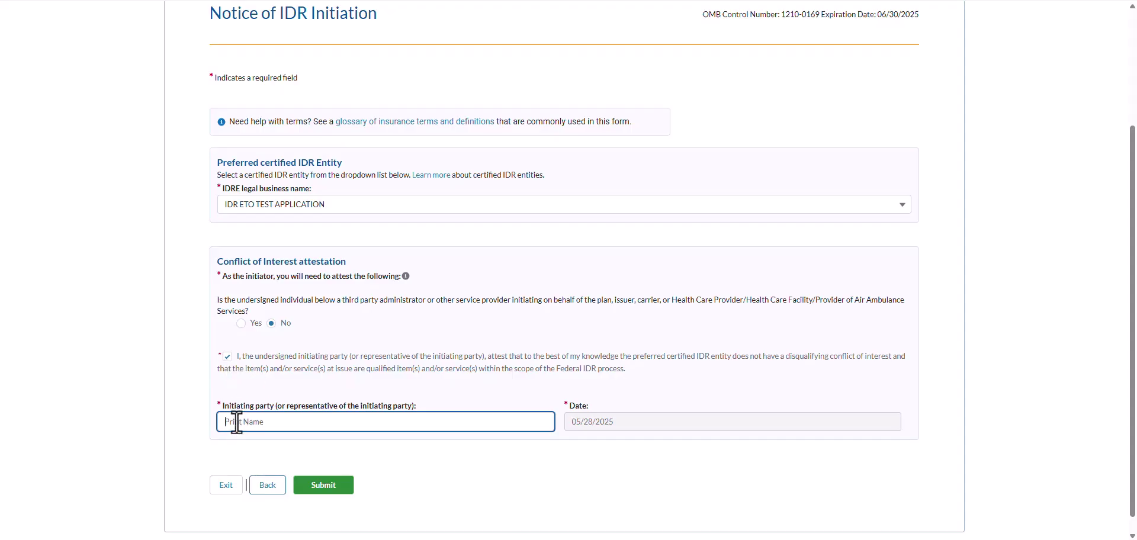
text(TL test)
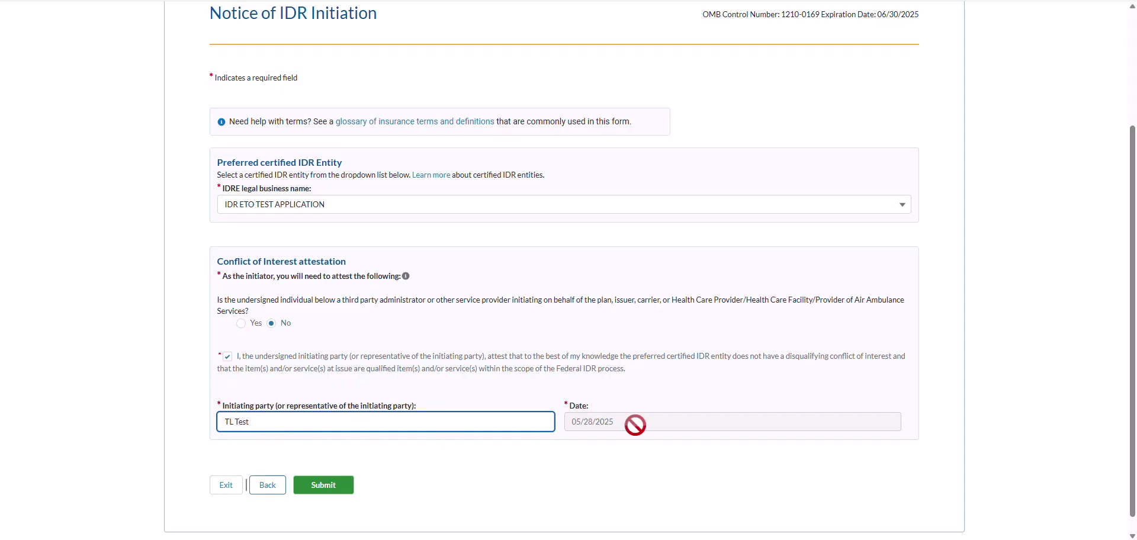
click(338, 494)
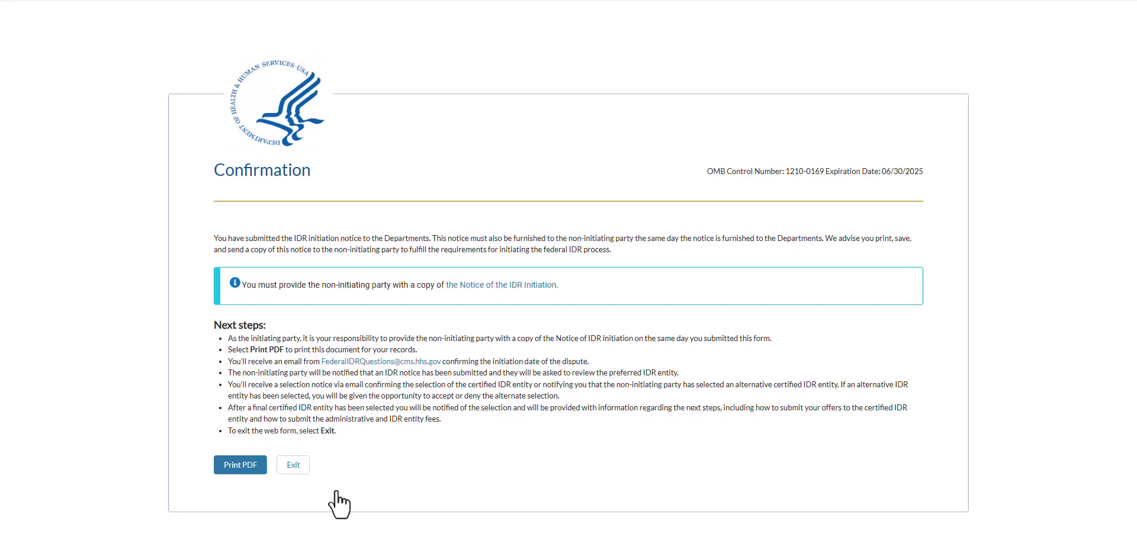
Step: Open the printable PDF of the submitted notice, close it, and exit the web form
click(235, 474)
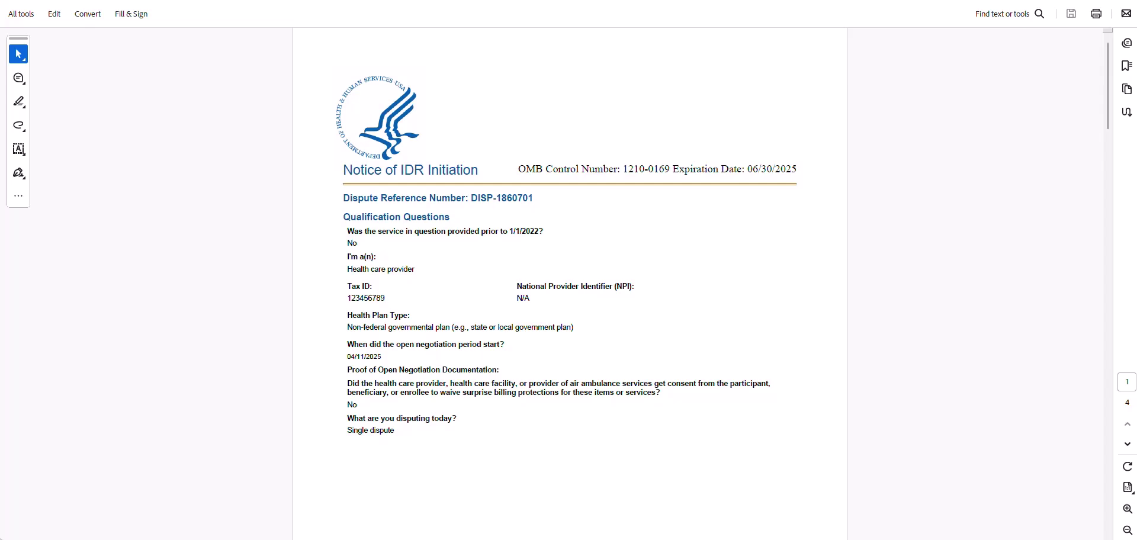
click(1128, 2)
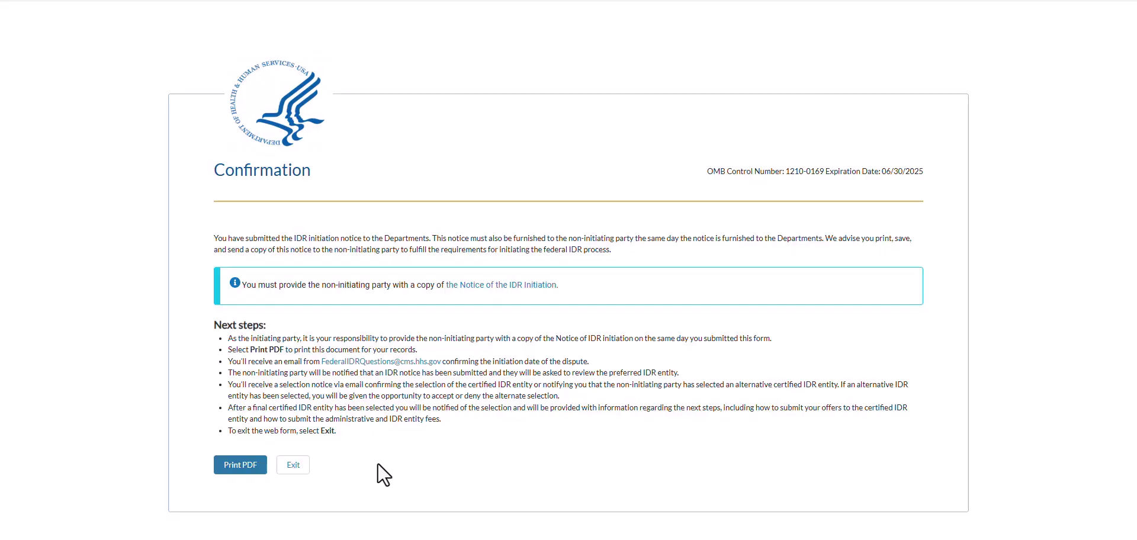
click(303, 473)
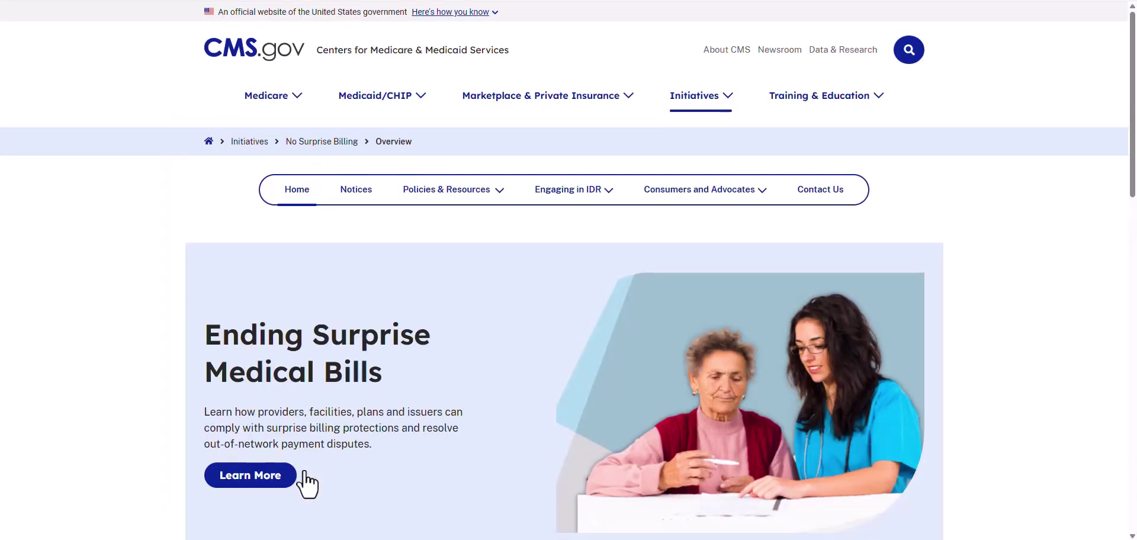